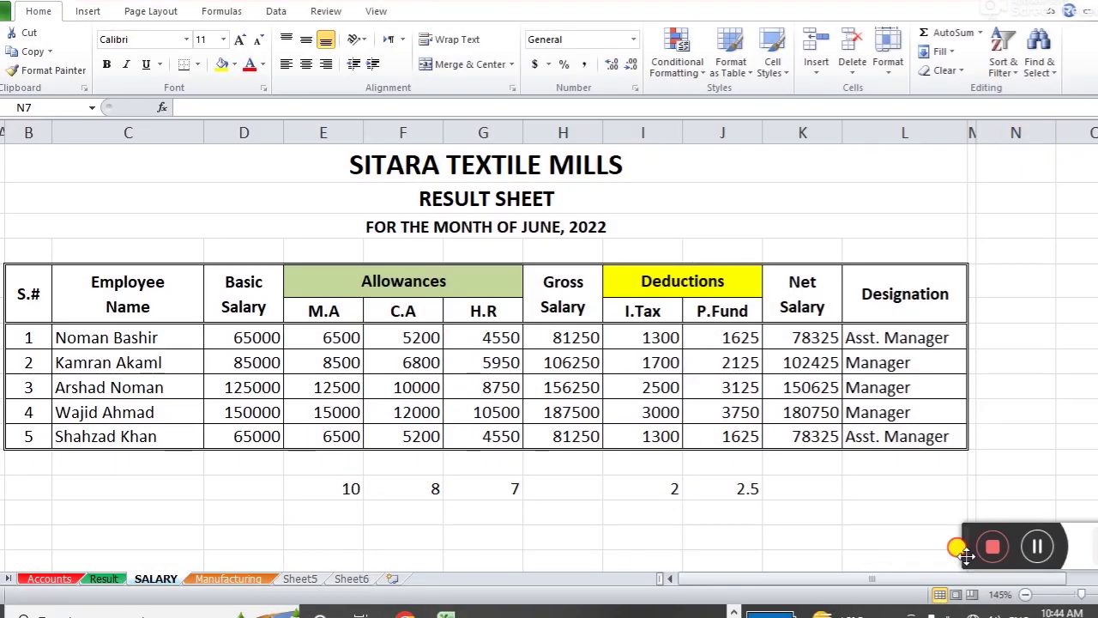
- Show the Insert commands and briefly check the PivotTable options on the current sheet
{"action": "left_click", "coordinate": [296, 511]}
{"action": "left_click", "coordinate": [107, 511]}
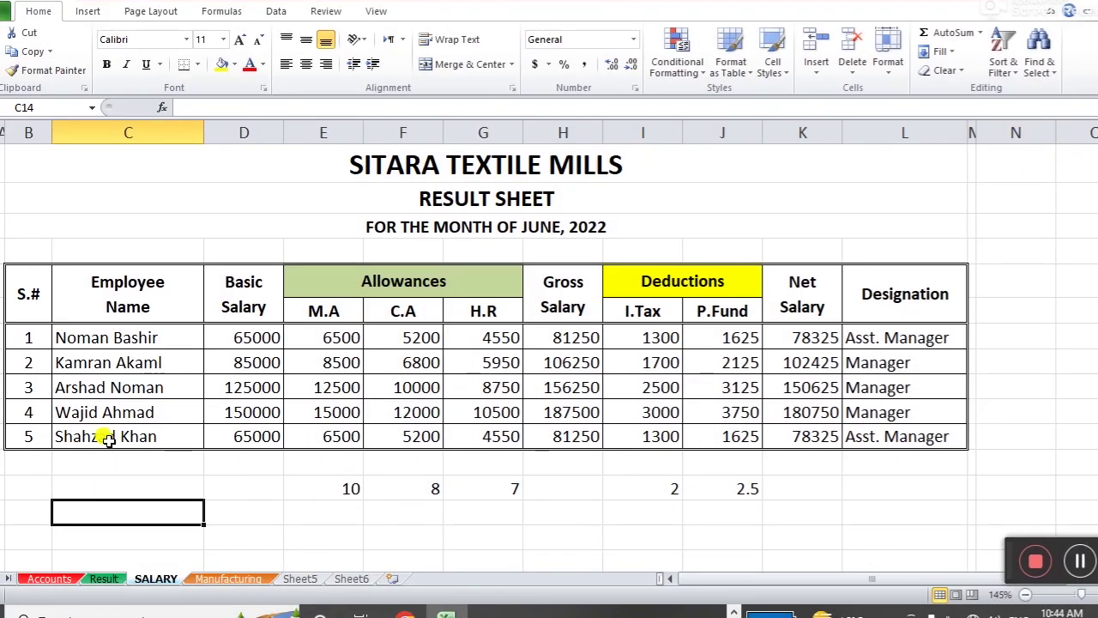
{"action": "left_click", "coordinate": [88, 12]}
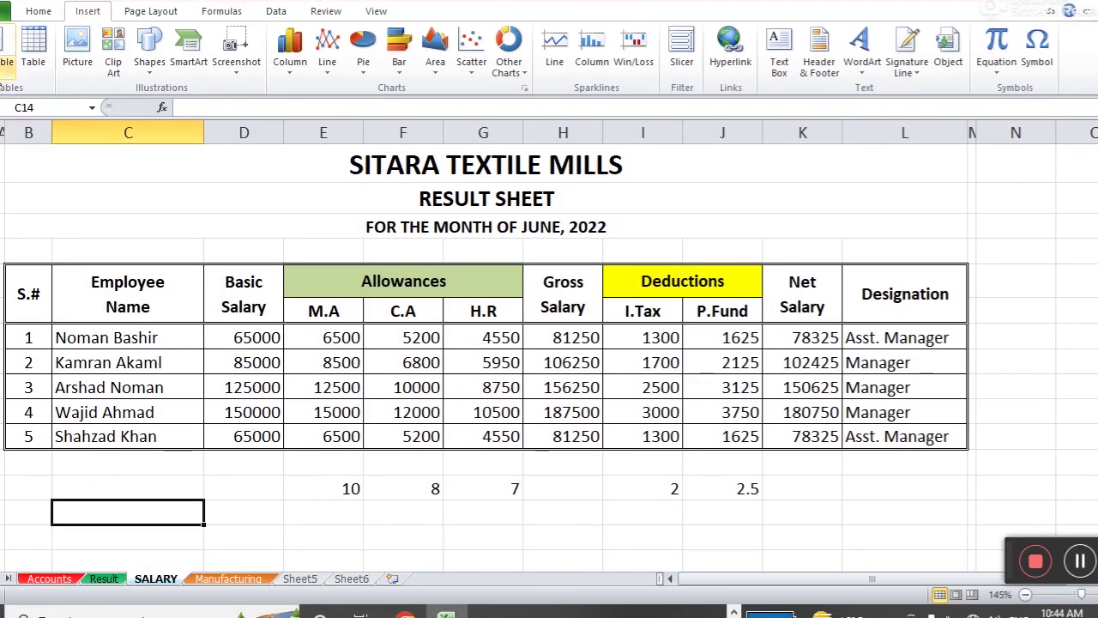
{"action": "left_click", "coordinate": [9, 52]}
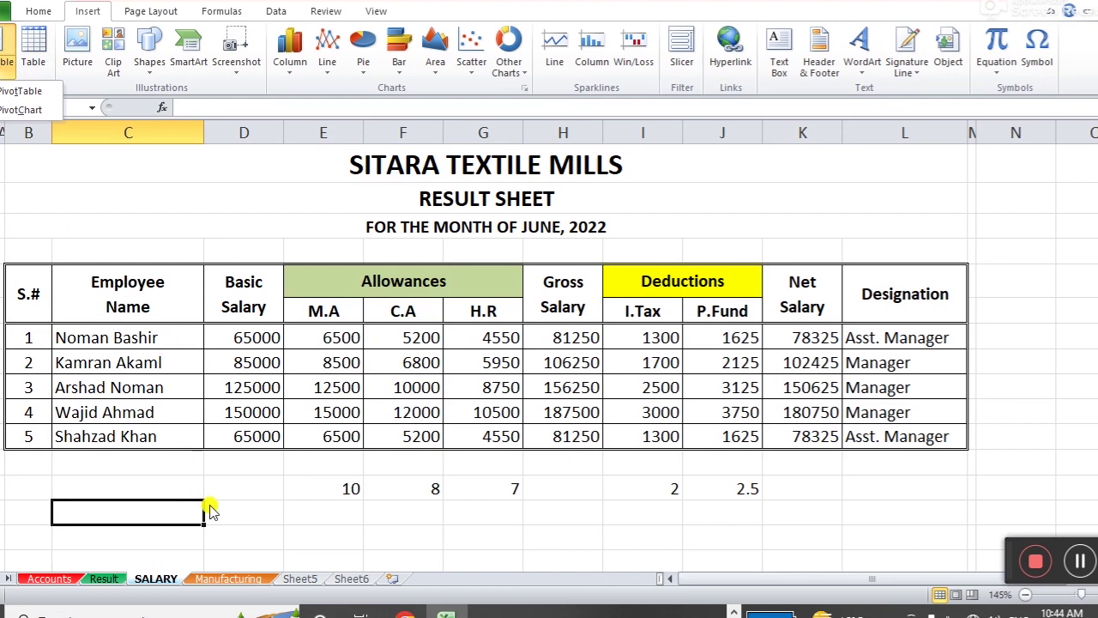
{"action": "left_click", "coordinate": [240, 523]}
- On the Result sheet, select the student marks table and bring up the PivotTable options
{"action": "left_click", "coordinate": [120, 576]}
{"action": "left_click", "coordinate": [120, 508]}
{"action": "left_click_drag", "start_coordinate": [30, 295], "coordinate": [982, 432]}
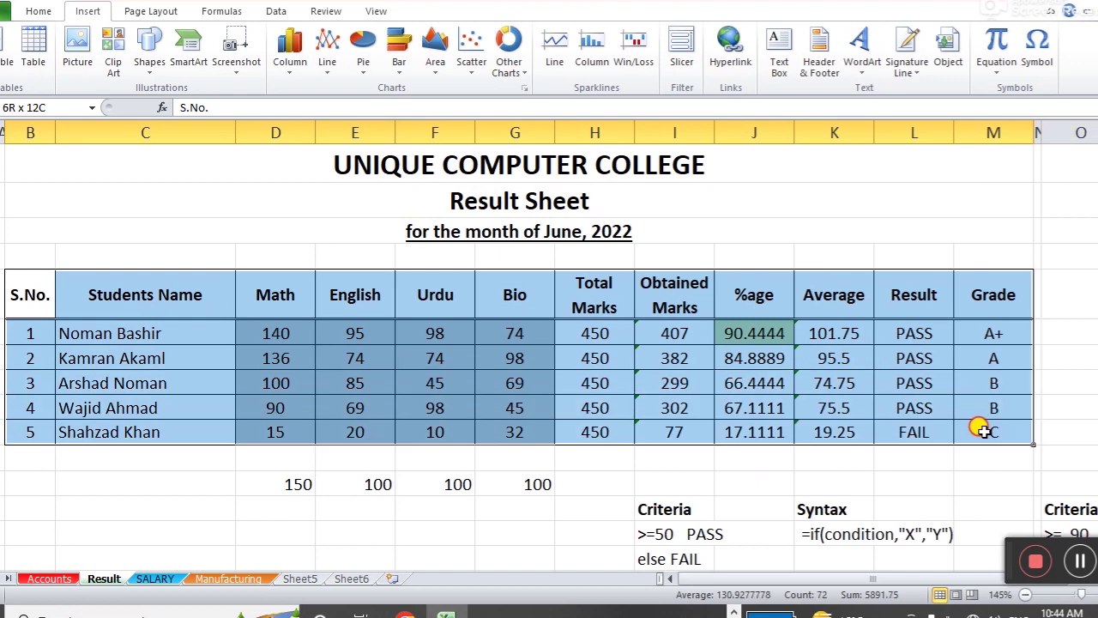
{"action": "left_click", "coordinate": [536, 483]}
{"action": "mouse_move", "coordinate": [30, 295]}
{"action": "left_mouse_down"}
{"action": "mouse_move", "coordinate": [34, 283]}
{"action": "mouse_move", "coordinate": [840, 354]}
{"action": "mouse_move", "coordinate": [913, 431]}
{"action": "left_mouse_up"}
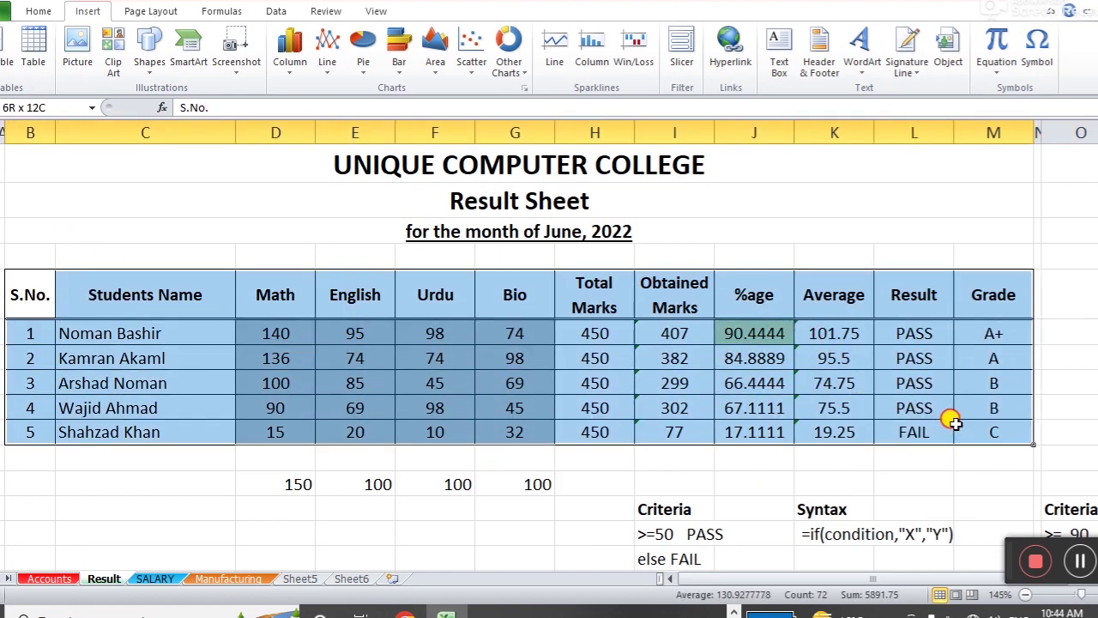
{"action": "left_click", "coordinate": [175, 485]}
{"action": "left_click", "coordinate": [171, 467]}
{"action": "left_click", "coordinate": [171, 478]}
{"action": "left_click", "coordinate": [171, 455]}
{"action": "left_click", "coordinate": [2, 80]}
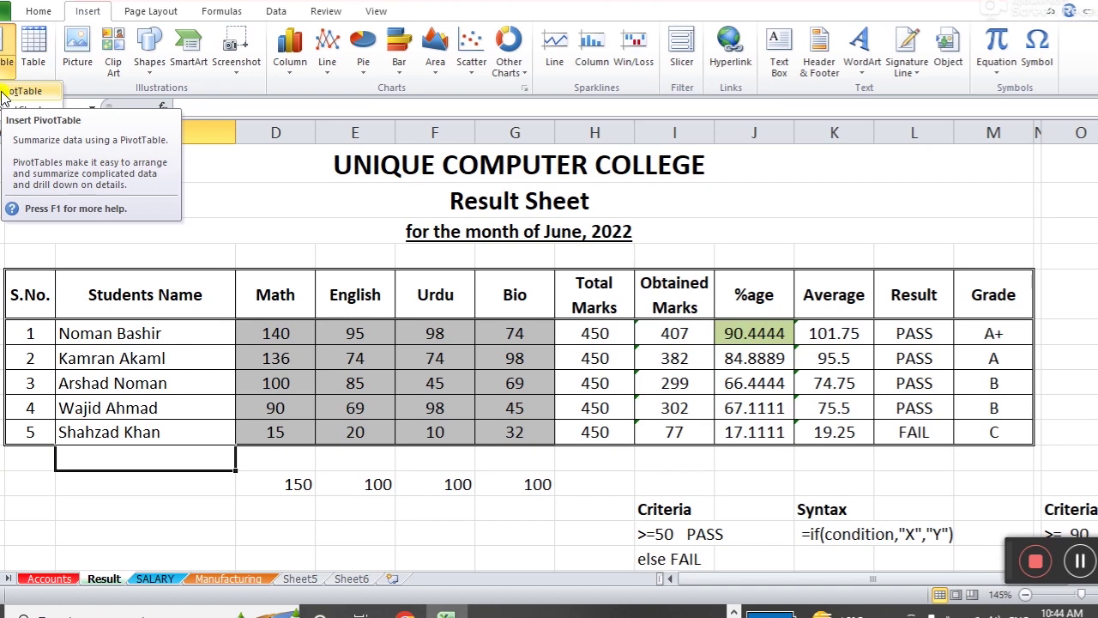
- Start a PivotTable with Result!$B$5:$M$10 as its source range
{"action": "left_click", "coordinate": [24, 92]}
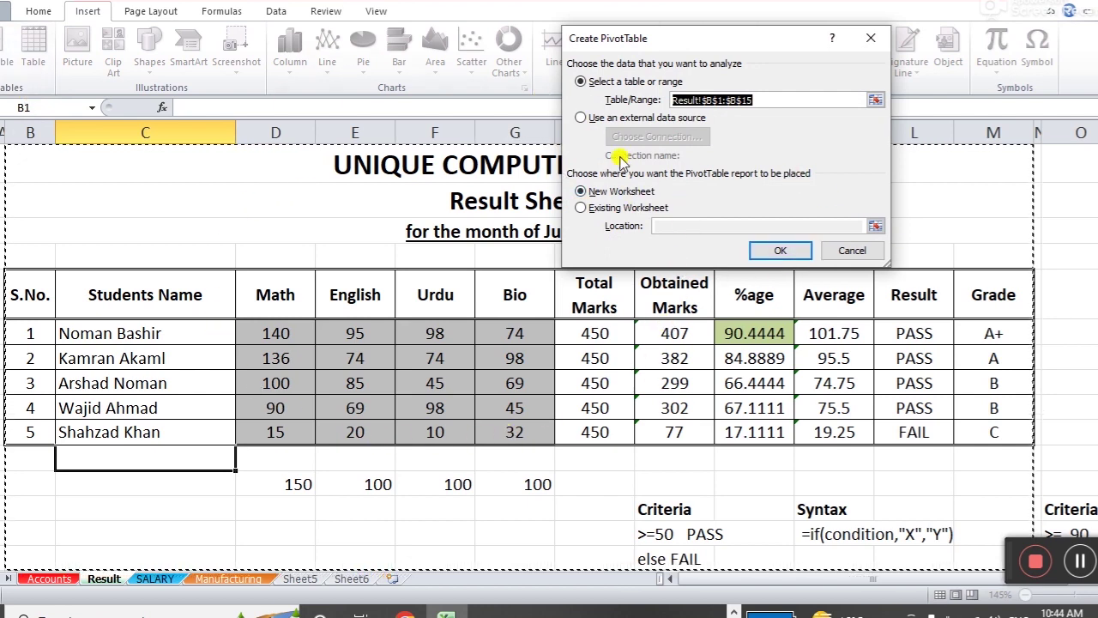
{"action": "left_click", "coordinate": [874, 101]}
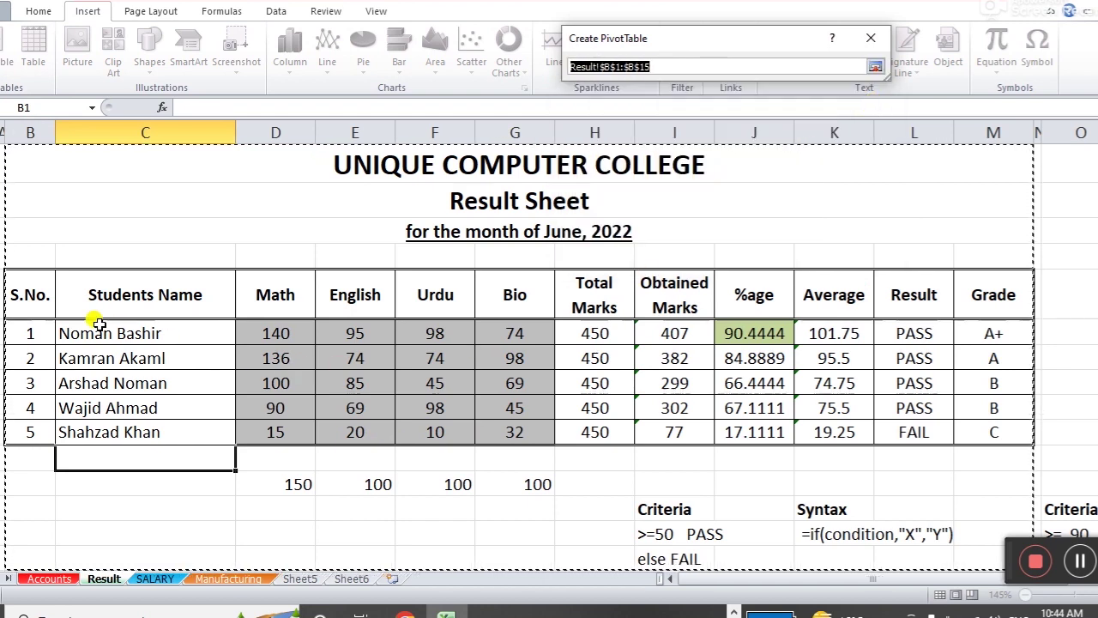
{"action": "mouse_move", "coordinate": [30, 294]}
{"action": "left_mouse_down"}
{"action": "mouse_move", "coordinate": [244, 295]}
{"action": "mouse_move", "coordinate": [996, 431]}
{"action": "left_mouse_up"}
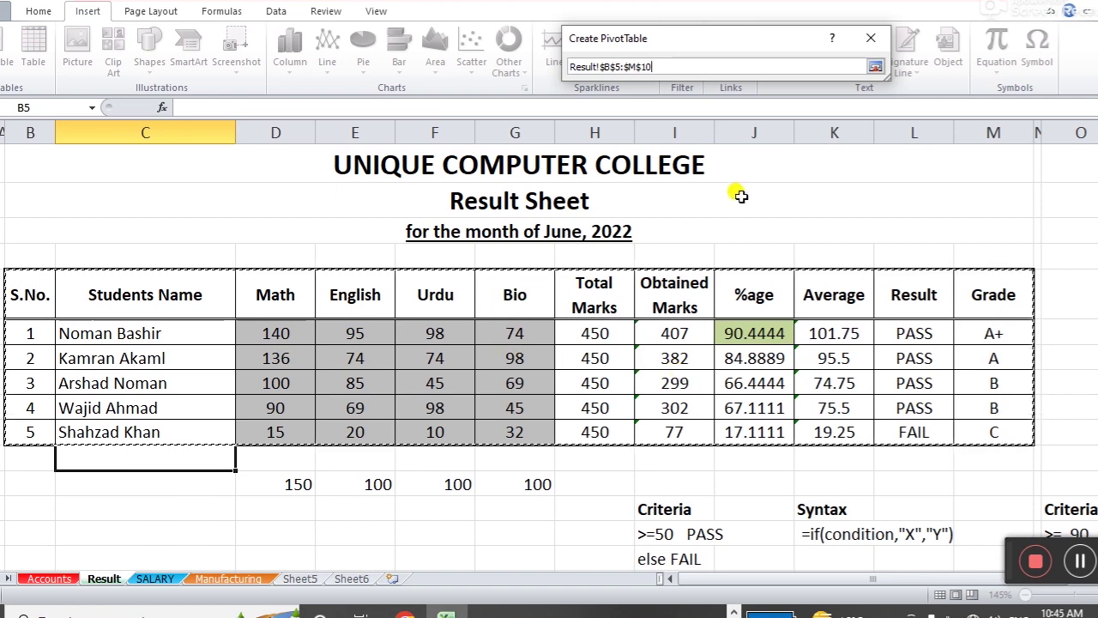
{"action": "left_click", "coordinate": [873, 69]}
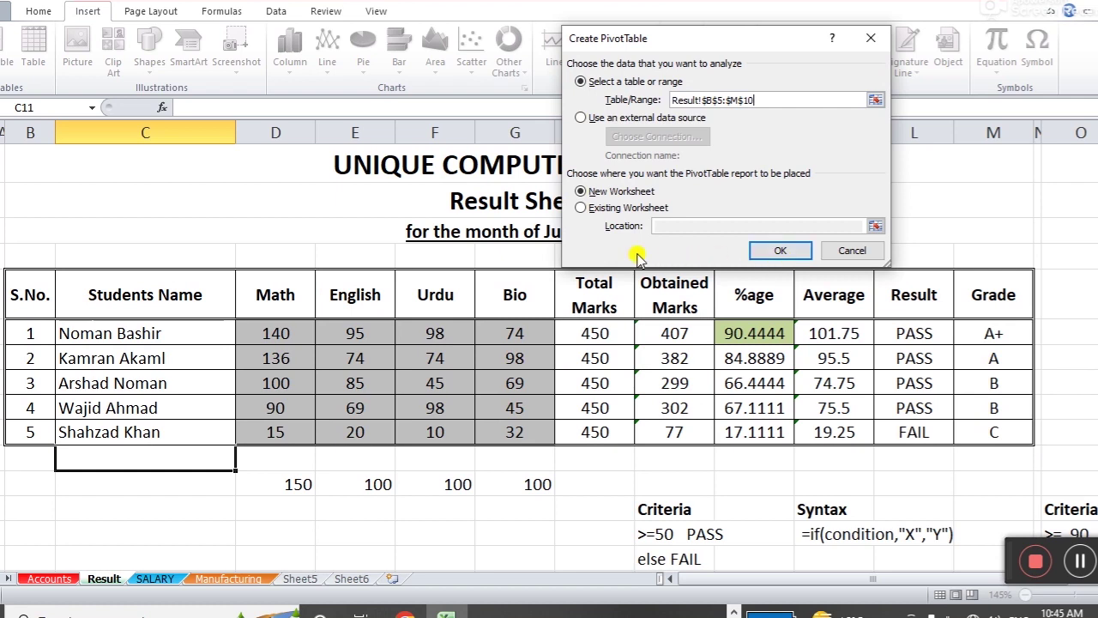
- Place the PivotTable on a New Worksheet and confirm its creation
{"action": "left_click", "coordinate": [598, 214]}
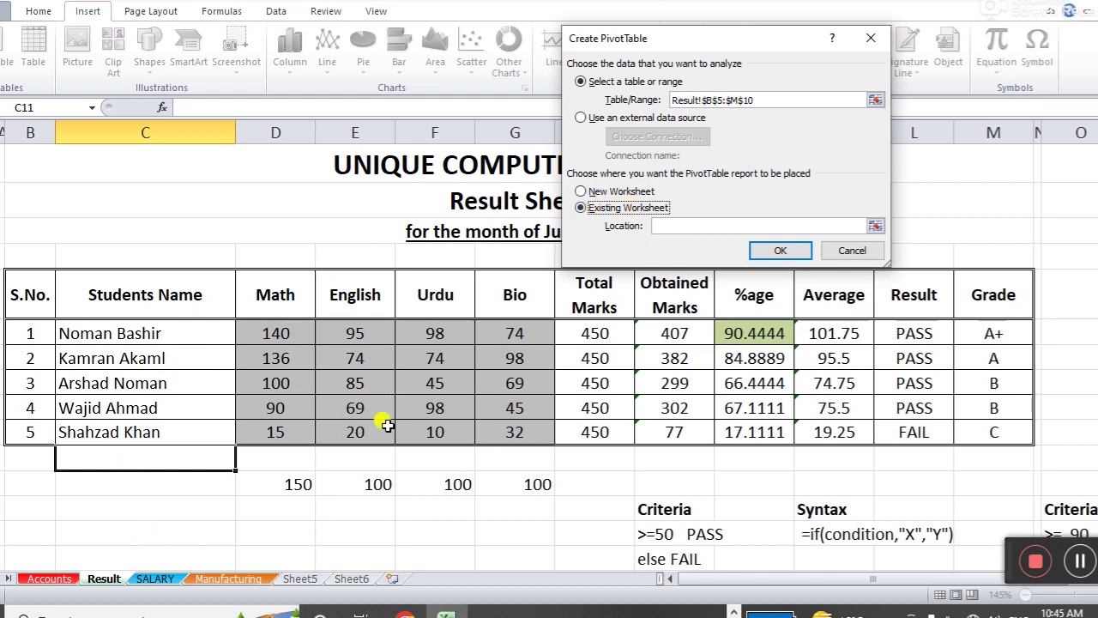
{"action": "left_click", "coordinate": [582, 192]}
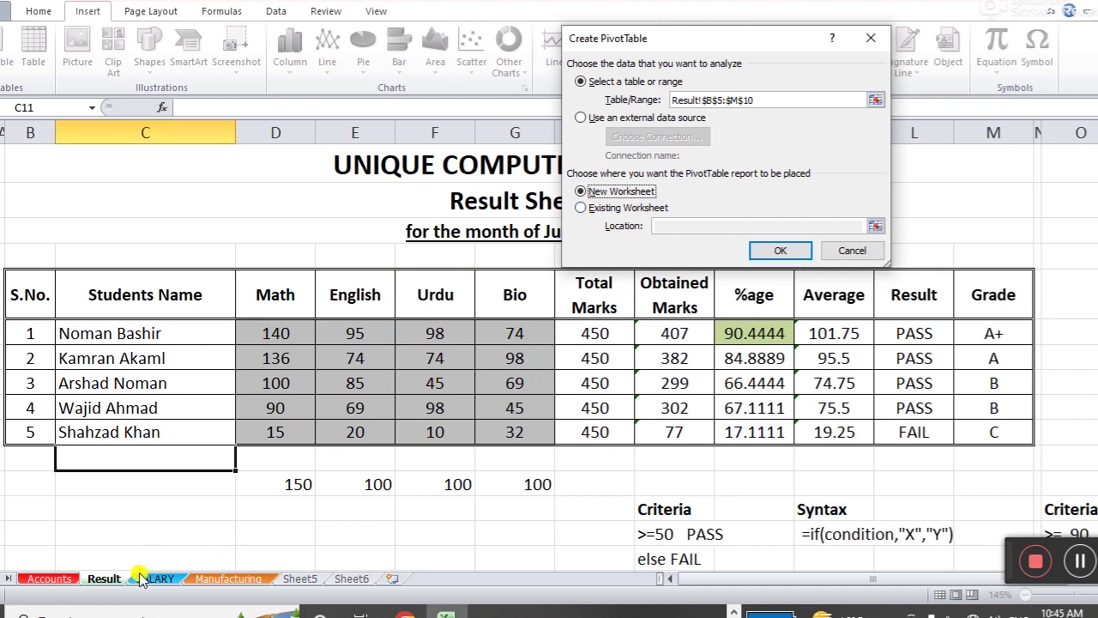
{"action": "left_click", "coordinate": [583, 208]}
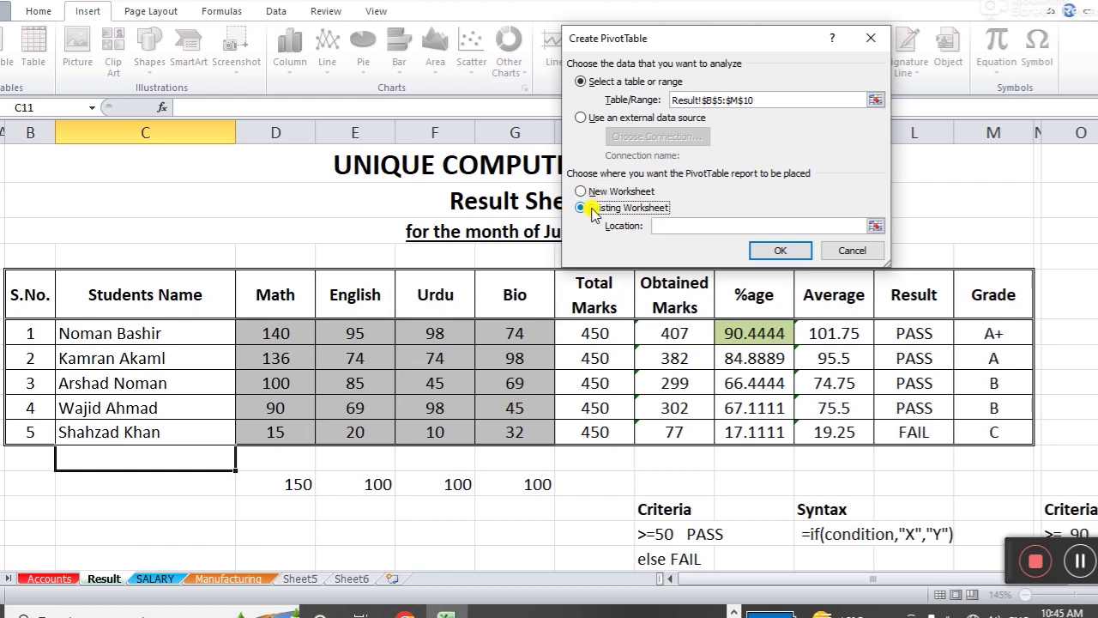
{"action": "left_click", "coordinate": [583, 192]}
{"action": "left_click", "coordinate": [583, 208]}
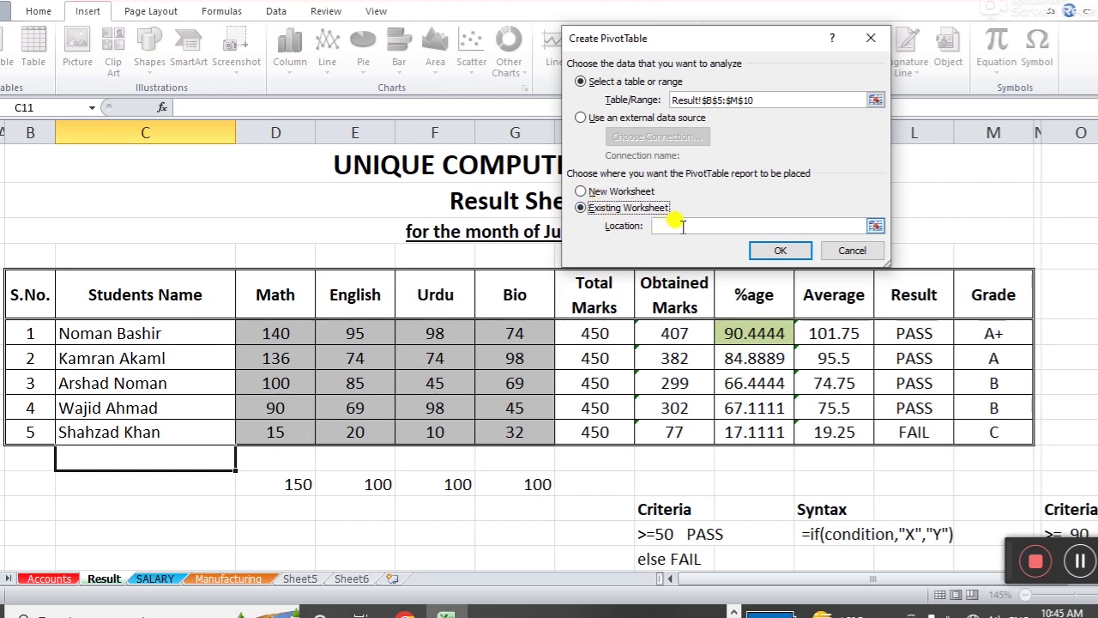
{"action": "left_click", "coordinate": [640, 193]}
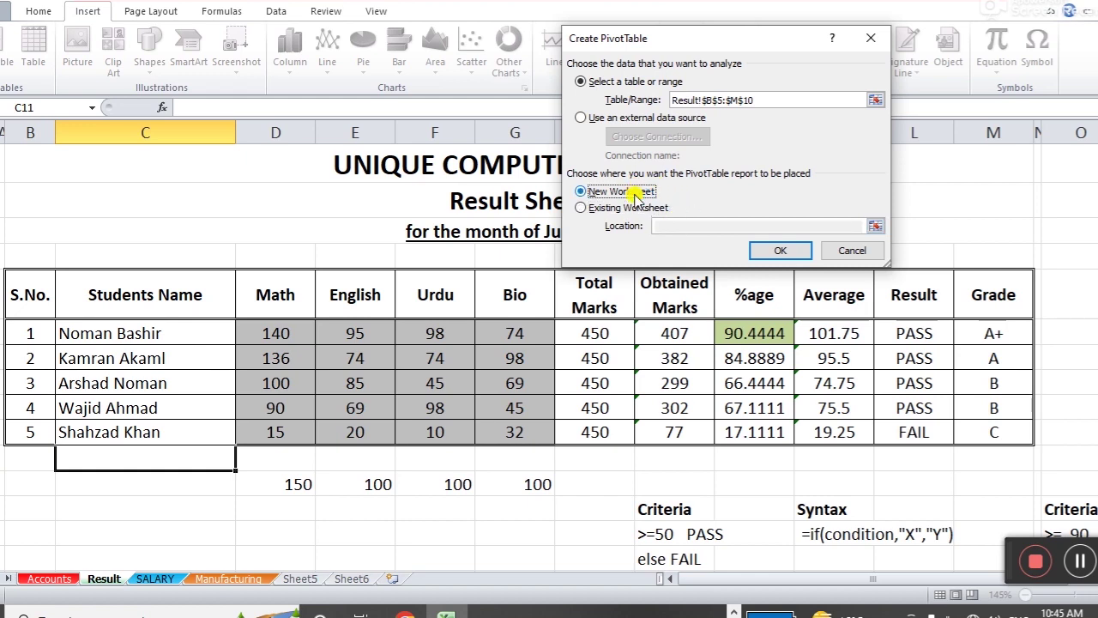
{"action": "left_click", "coordinate": [769, 250]}
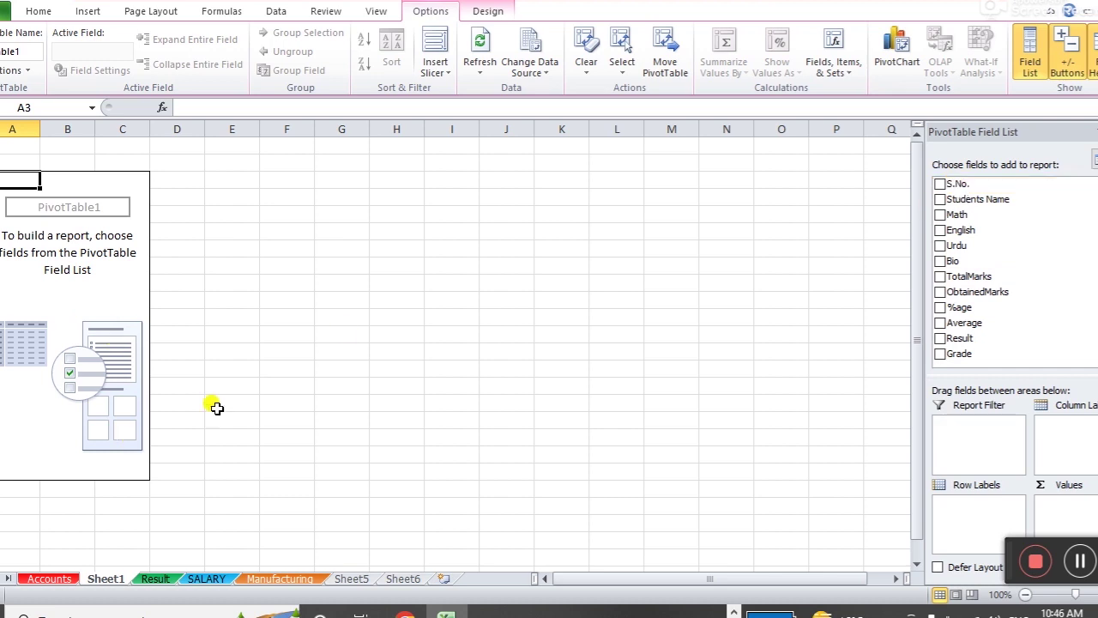
- Activate the empty PivotTable1 on Sheet1 so its field list shows Math, English, Urdu and Bio
{"action": "left_click", "coordinate": [410, 292]}
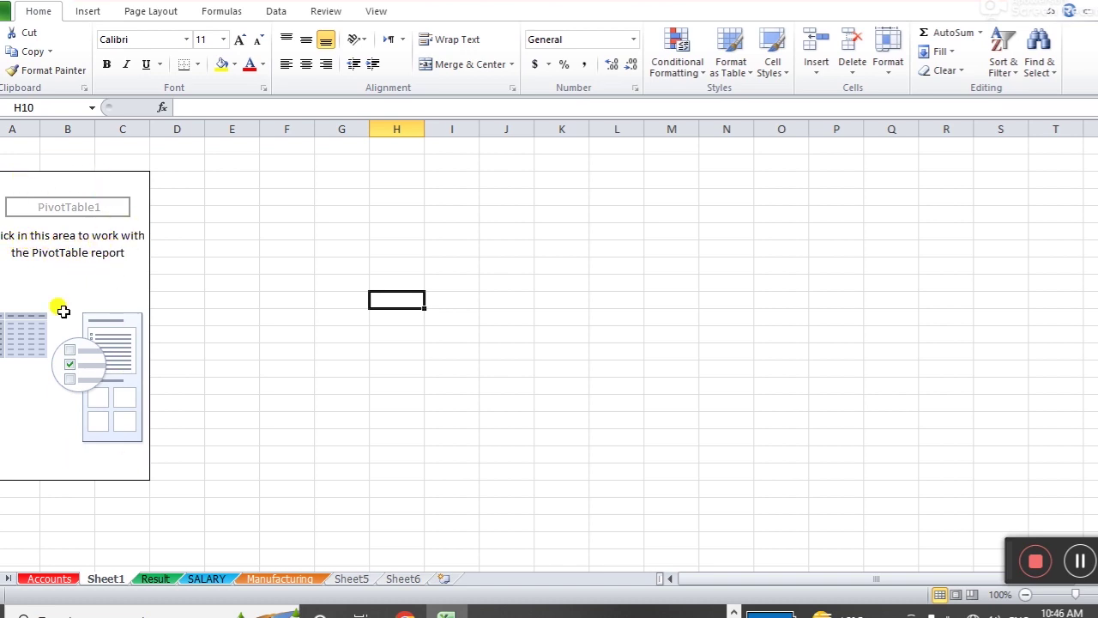
{"action": "left_click", "coordinate": [76, 276]}
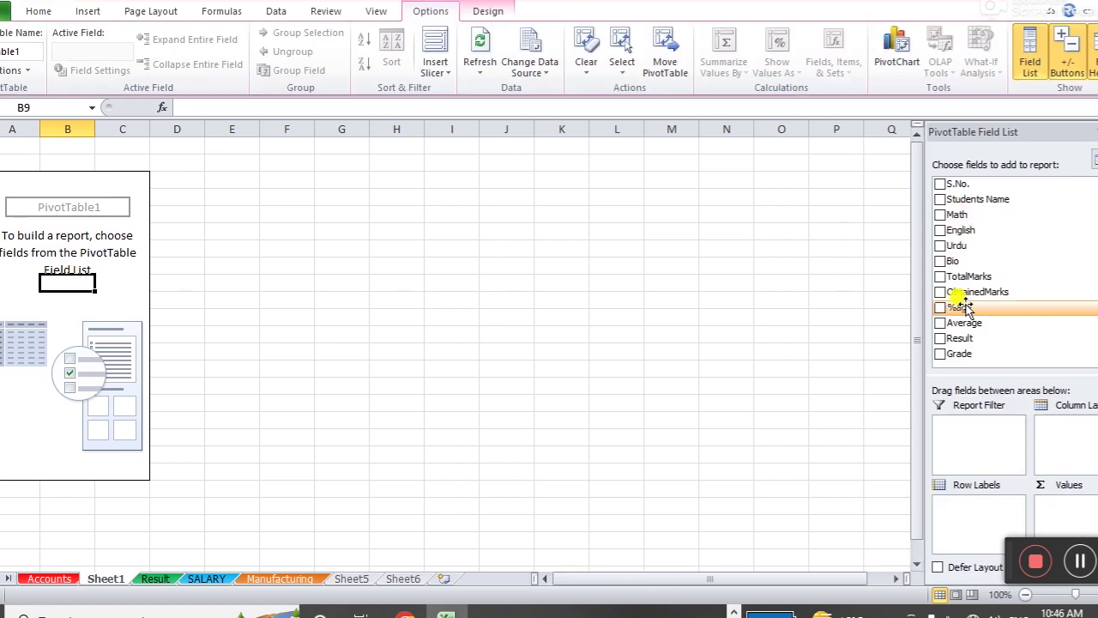
{"action": "left_click", "coordinate": [495, 302]}
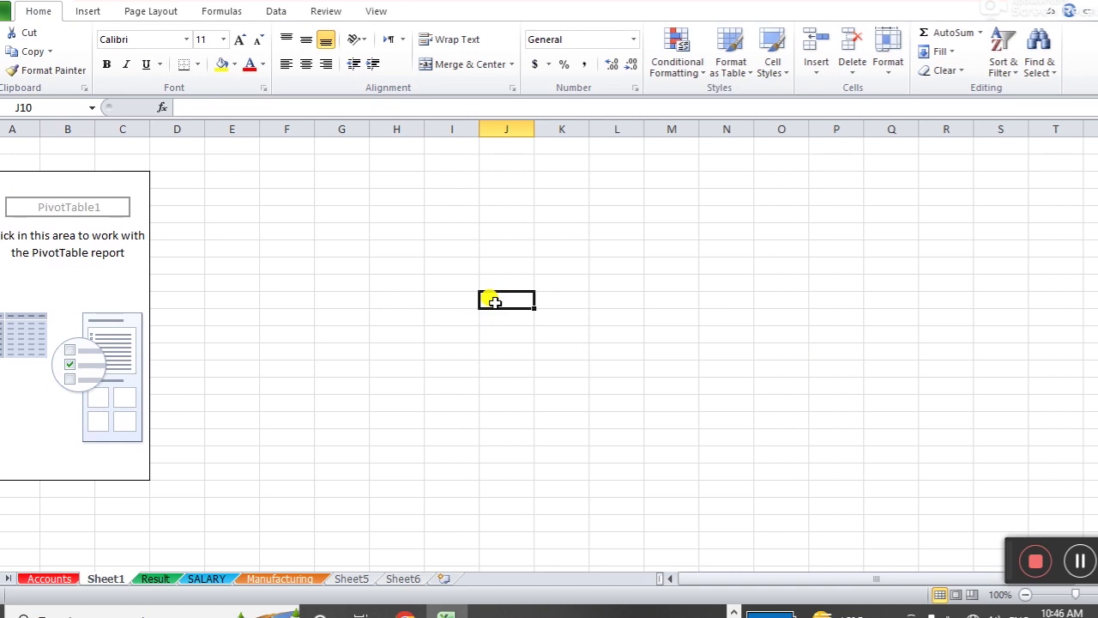
{"action": "left_click", "coordinate": [77, 279]}
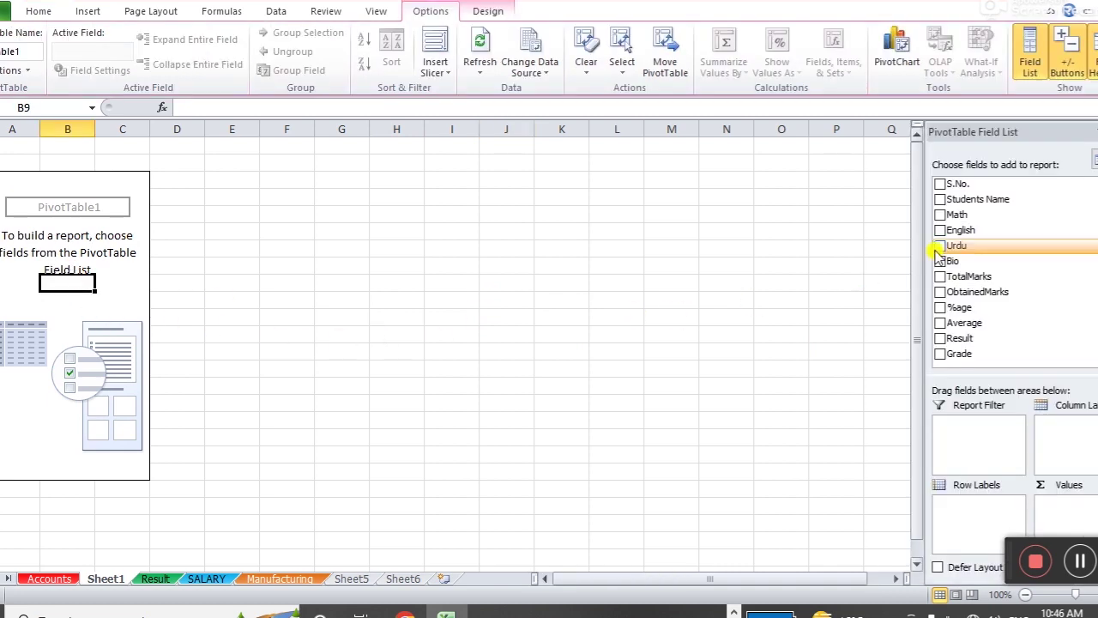
- Add Students Name and Result as the pivot rows
{"action": "left_click", "coordinate": [941, 200]}
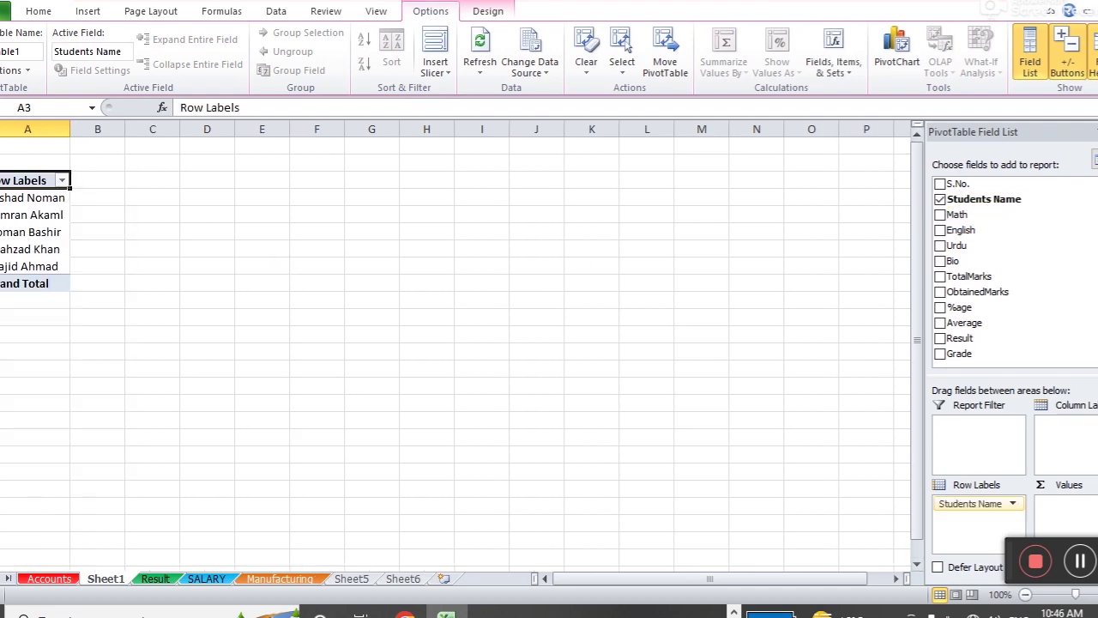
{"action": "scroll", "coordinate": [296, 343], "scroll_direction": "up", "scroll_amount": 5, "text": "ctrl"}
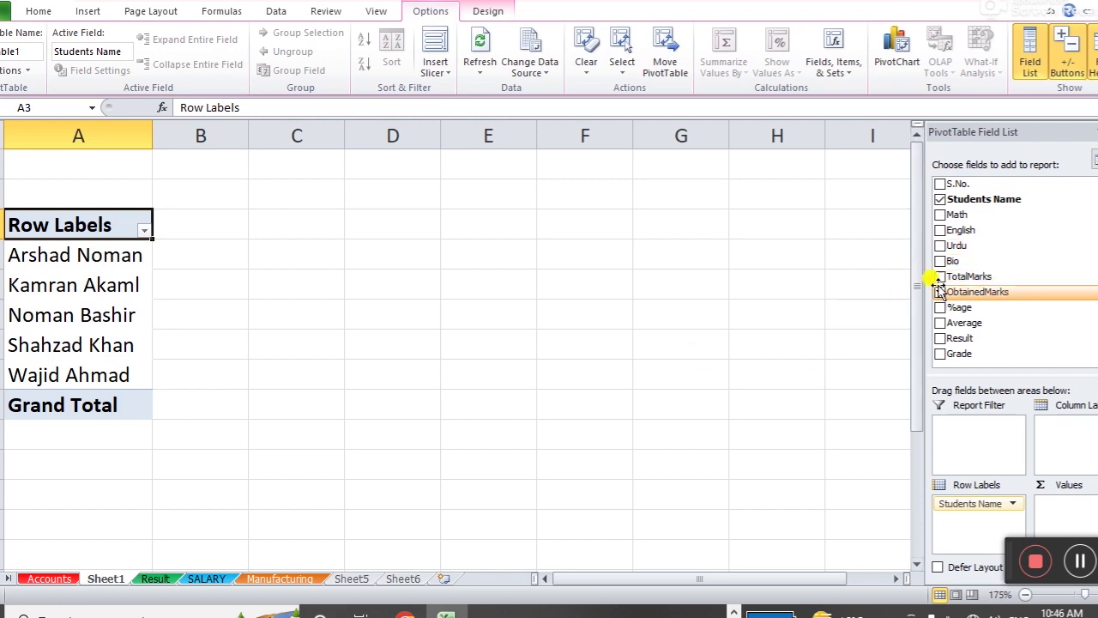
{"action": "left_click", "coordinate": [939, 338]}
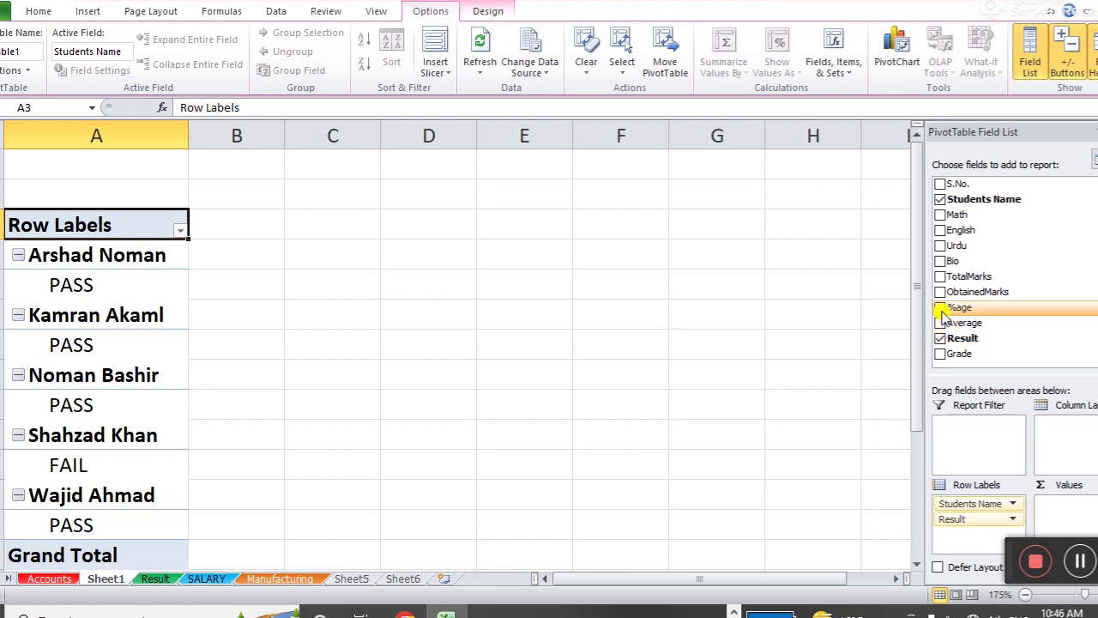
- Add Sum of ObtainedMarks, %age and Average as values, totalling 1467, 326 and 366.75
{"action": "left_click", "coordinate": [940, 309]}
{"action": "left_click", "coordinate": [940, 324]}
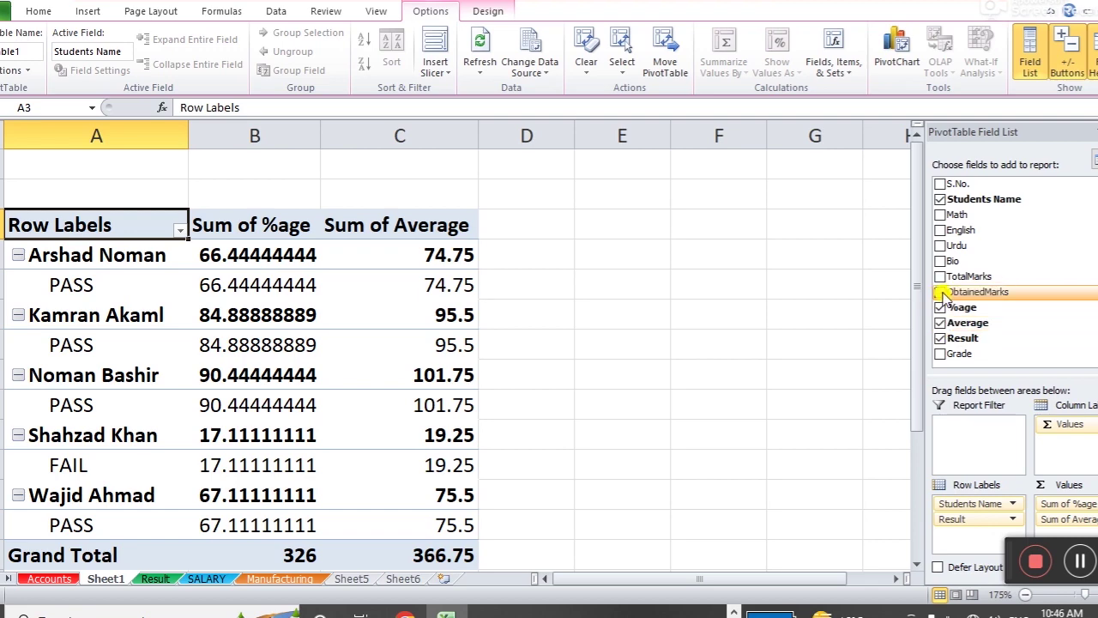
{"action": "left_click", "coordinate": [940, 292]}
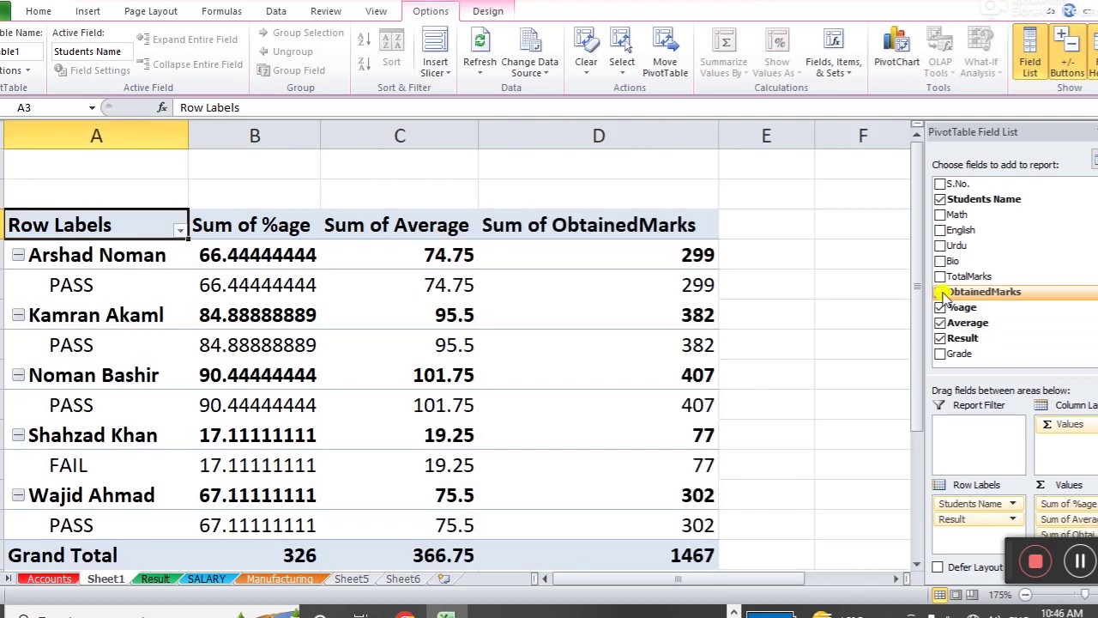
{"action": "left_click", "coordinate": [940, 292]}
{"action": "left_click", "coordinate": [941, 308]}
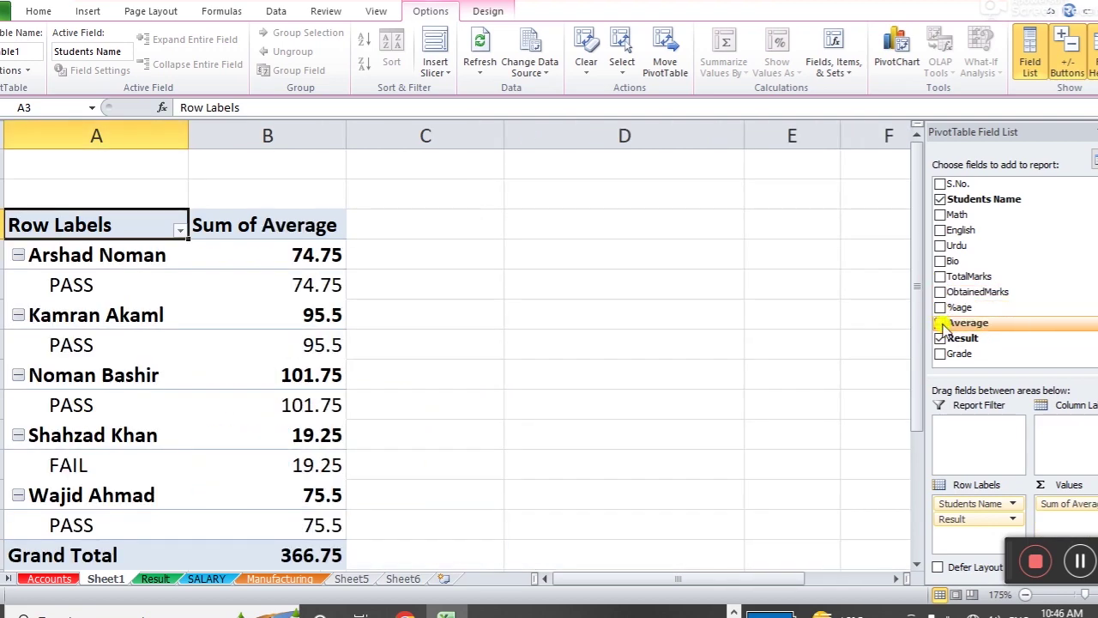
{"action": "left_click", "coordinate": [940, 323]}
{"action": "left_click", "coordinate": [940, 293]}
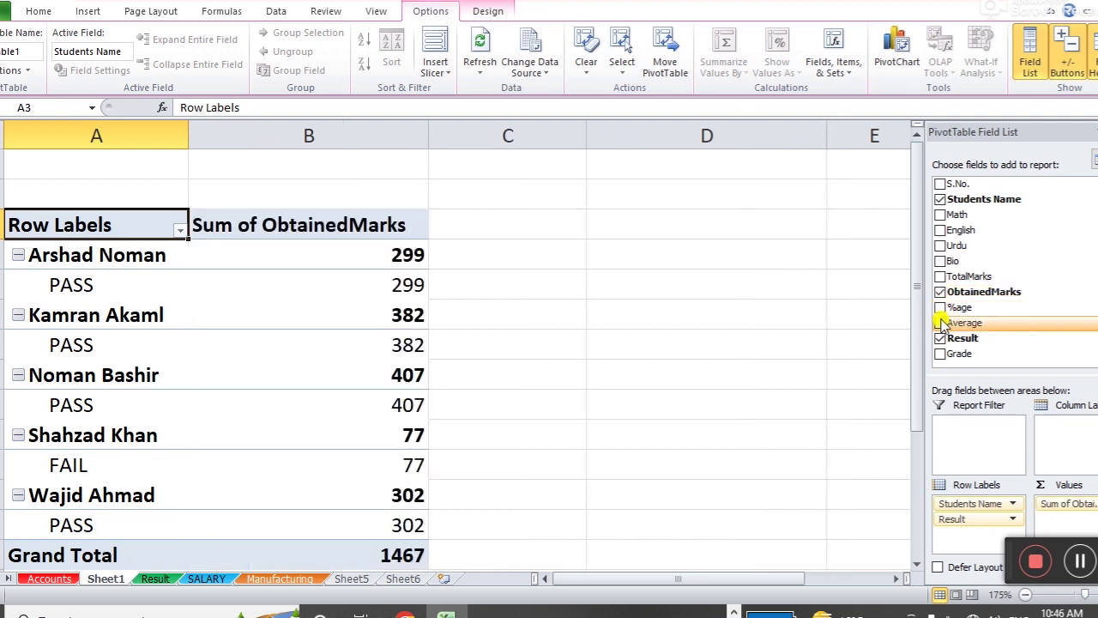
{"action": "left_click", "coordinate": [940, 308]}
{"action": "left_click", "coordinate": [940, 323]}
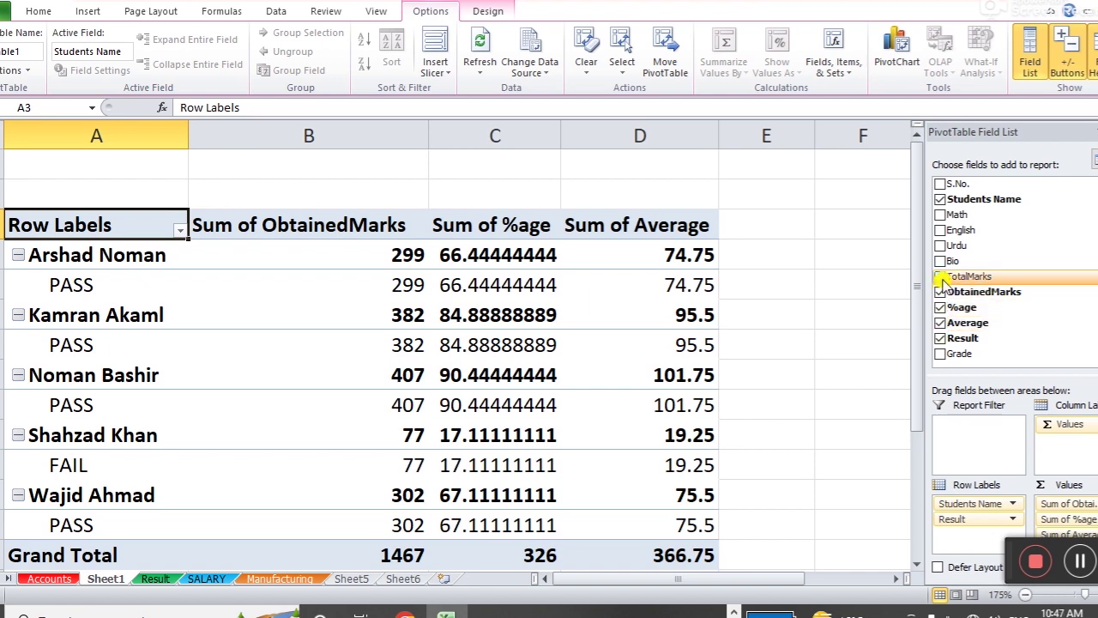
{"action": "mouse_move", "coordinate": [497, 315]}
{"action": "scroll", "coordinate": [601, 348], "scroll_direction": "down", "scroll_amount": 2}
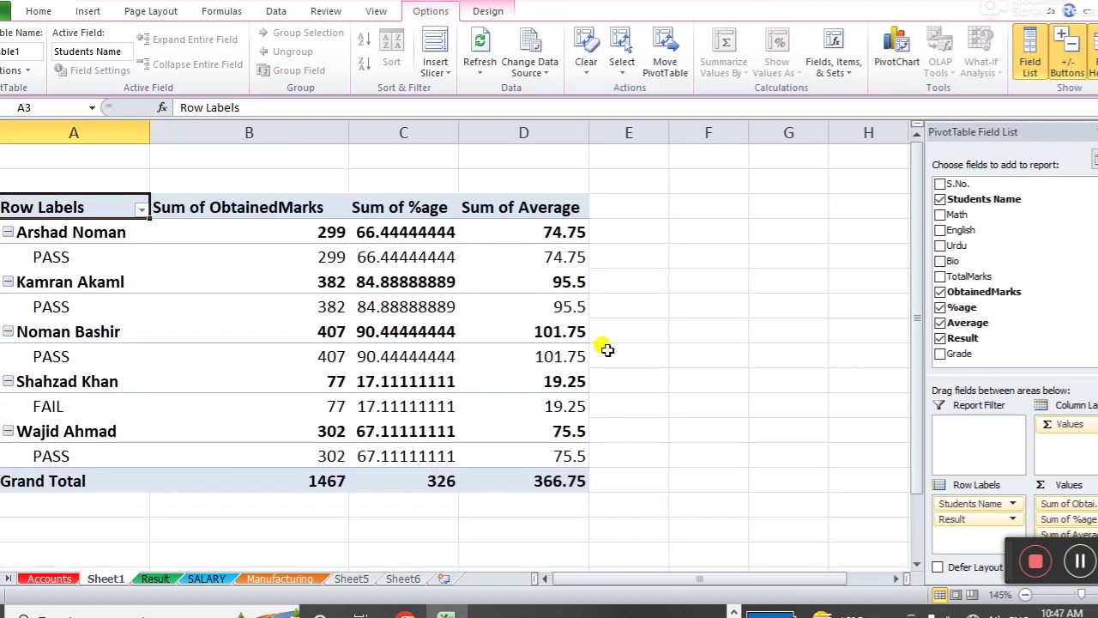
{"action": "scroll", "coordinate": [627, 306], "scroll_direction": "down", "scroll_amount": 1}
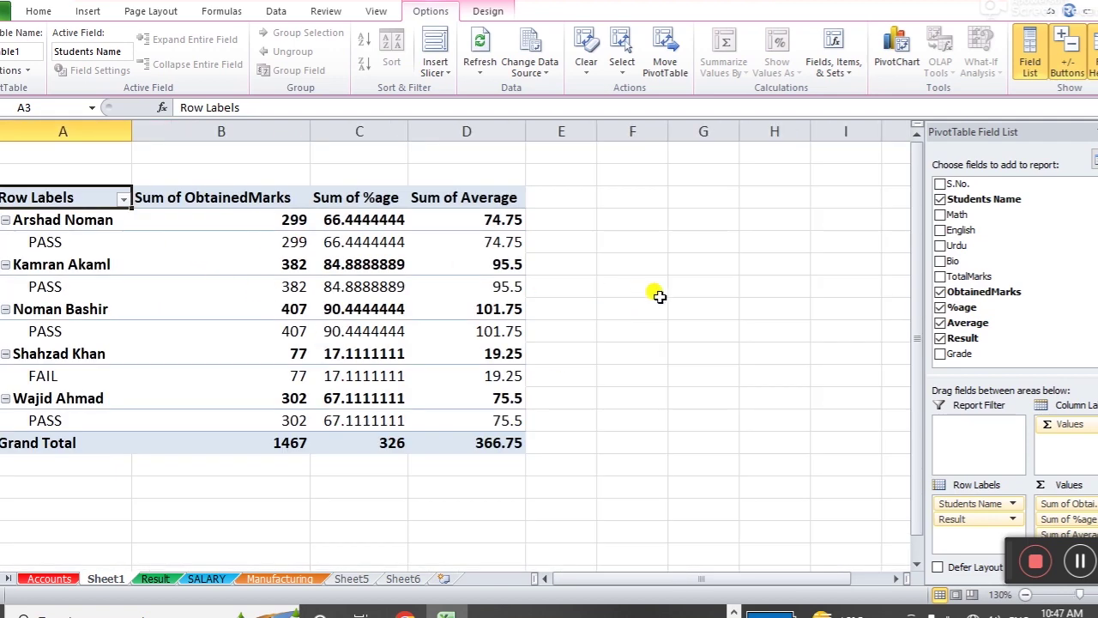
- Remove Result, briefly add the subject sums, then clear every value field from the pivot
{"action": "left_click", "coordinate": [940, 338]}
{"action": "left_click", "coordinate": [941, 214]}
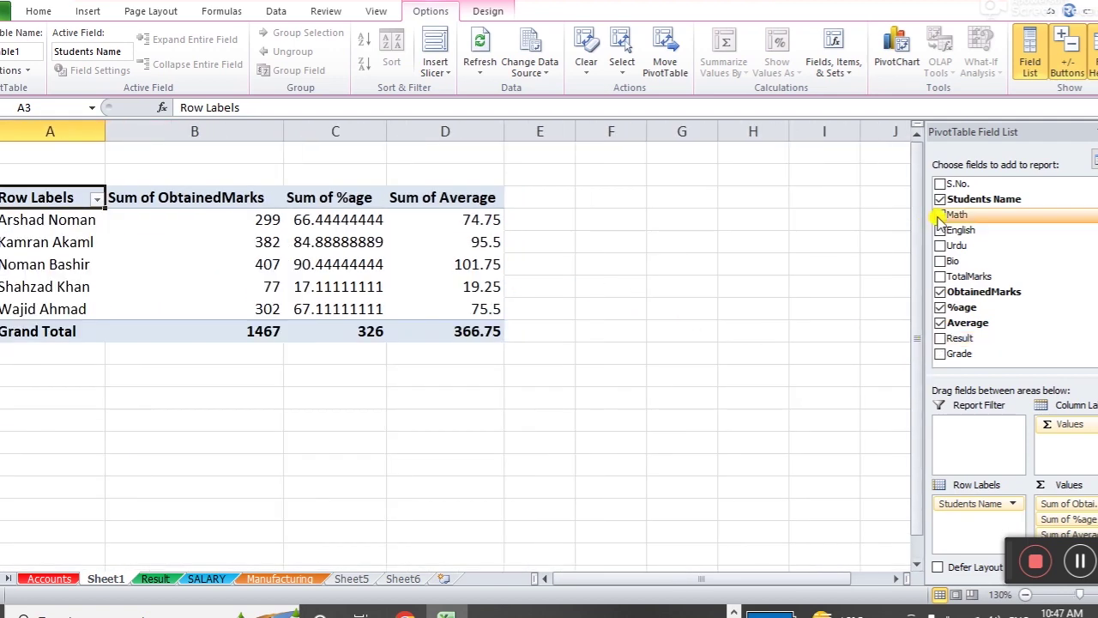
{"action": "left_click", "coordinate": [940, 230]}
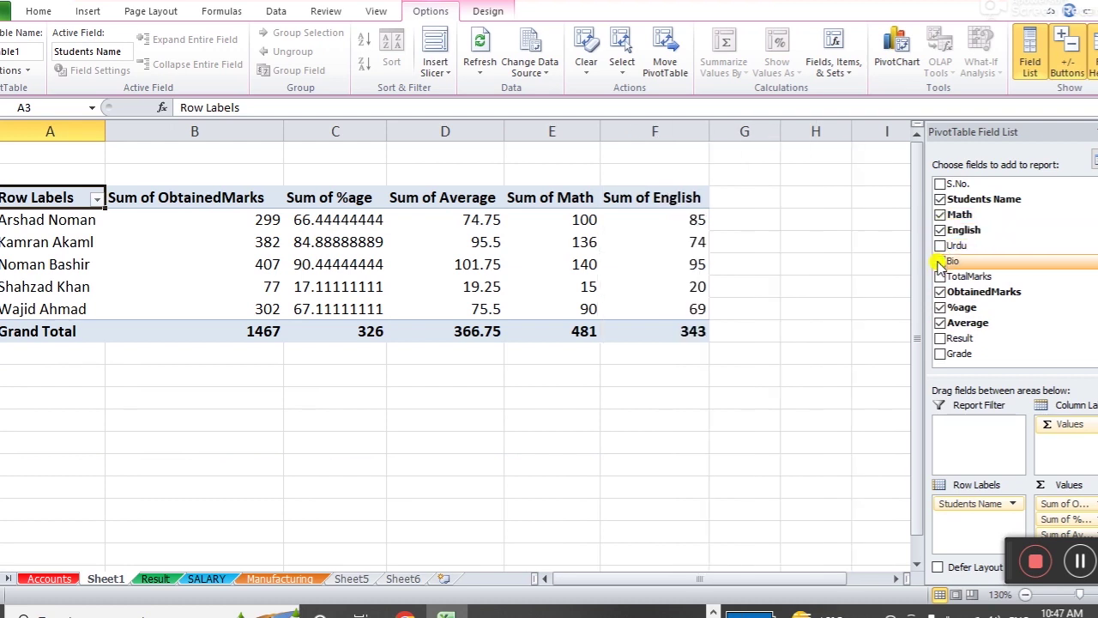
{"action": "left_click", "coordinate": [940, 261]}
{"action": "left_click", "coordinate": [940, 246]}
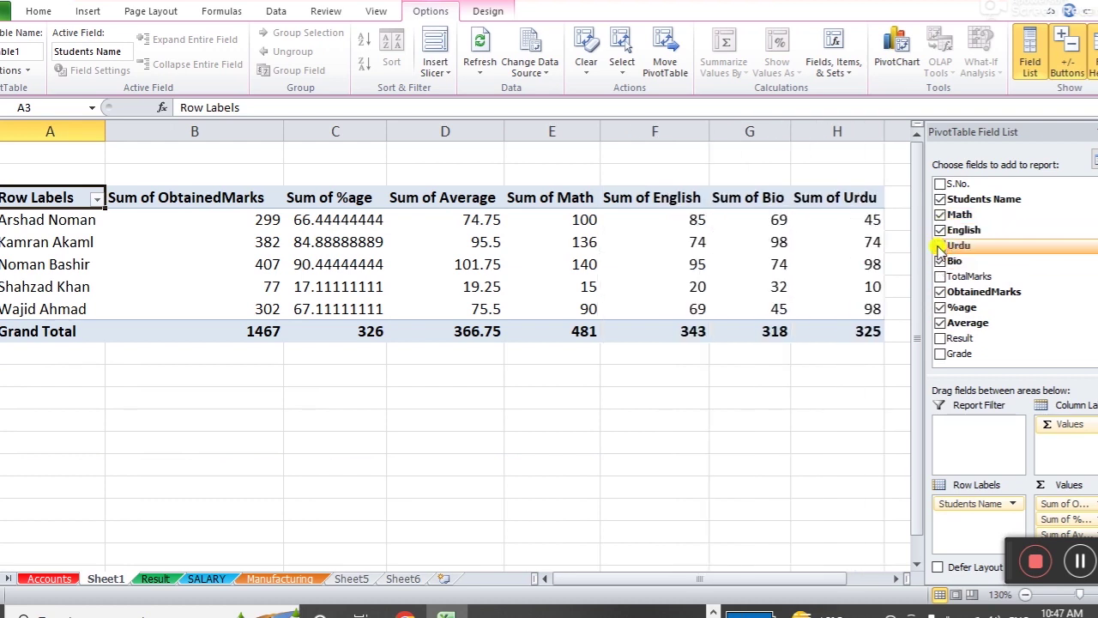
{"action": "left_click", "coordinate": [940, 215]}
{"action": "left_click", "coordinate": [941, 230]}
{"action": "left_click", "coordinate": [940, 245]}
{"action": "left_click", "coordinate": [940, 261]}
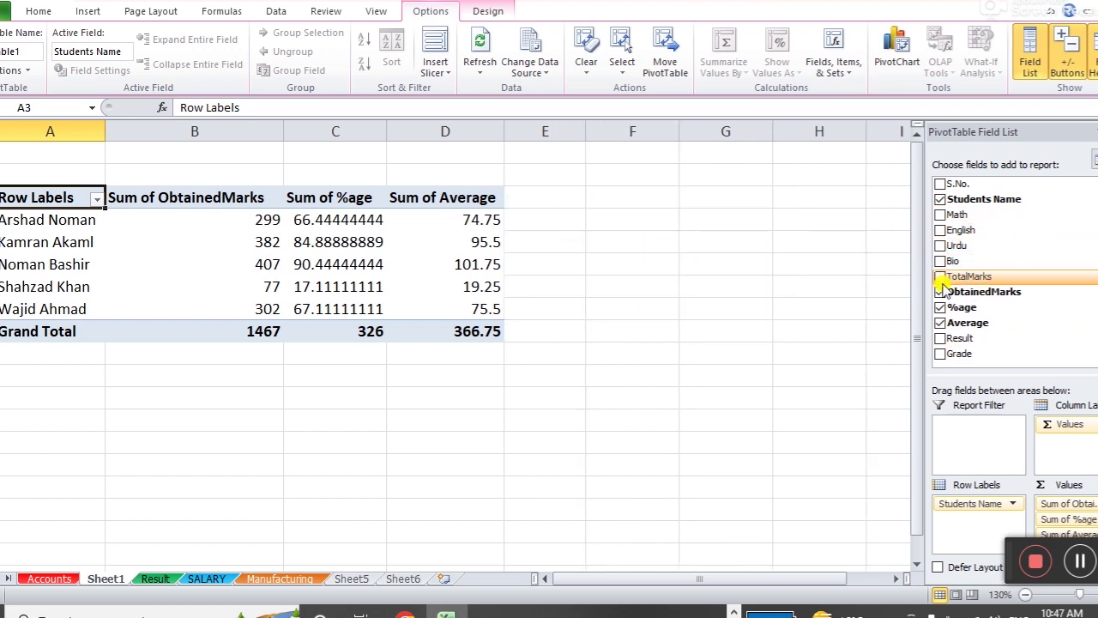
{"action": "left_click", "coordinate": [940, 291]}
{"action": "left_click", "coordinate": [941, 307]}
{"action": "left_click", "coordinate": [941, 323]}
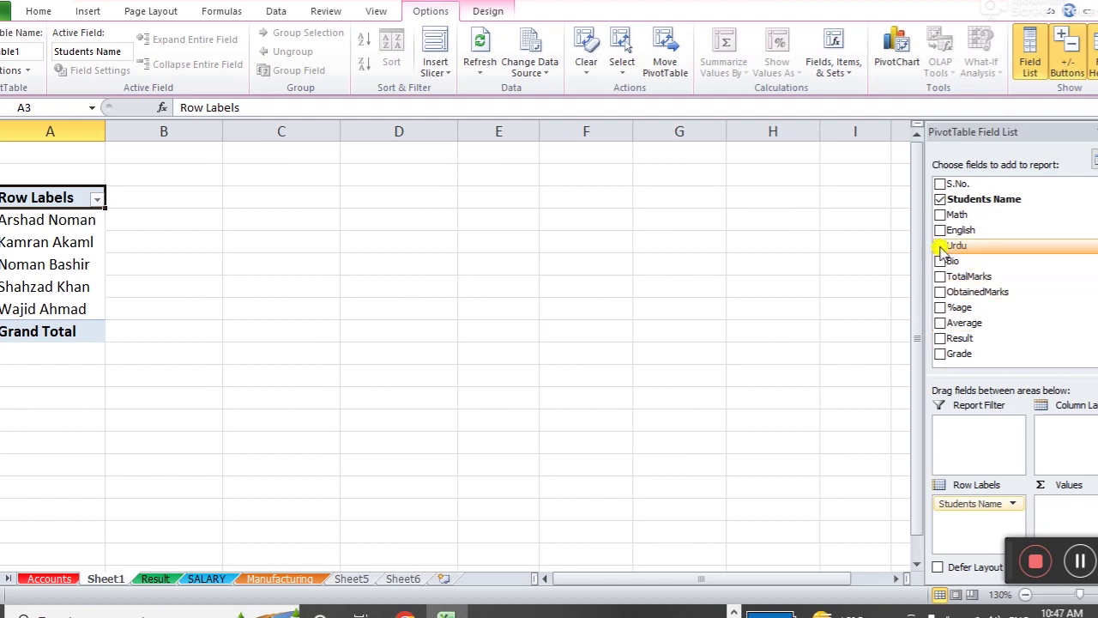
- Rebuild the values with Sum of %age (326) followed by Sum of ObtainedMarks (1467)
{"action": "left_click", "coordinate": [151, 579]}
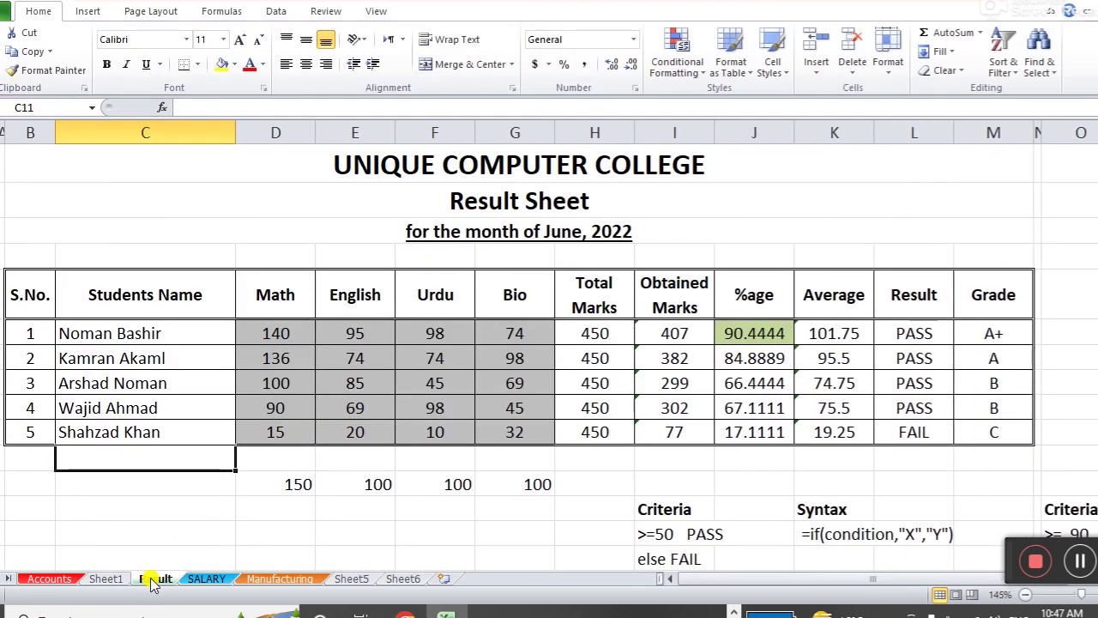
{"action": "left_click", "coordinate": [114, 580]}
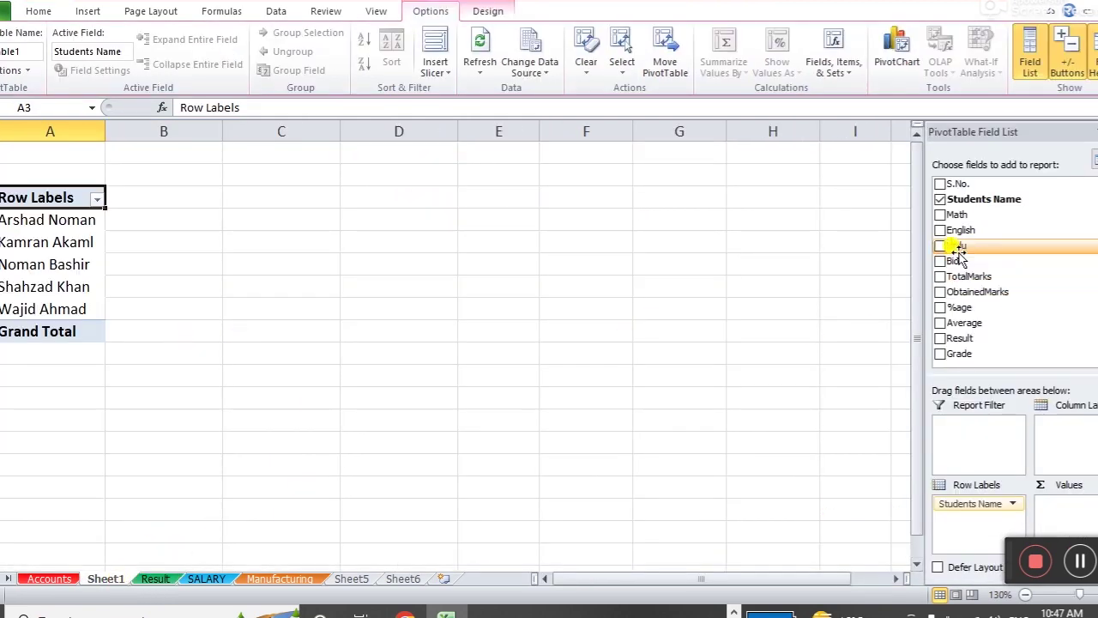
{"action": "left_click", "coordinate": [940, 308]}
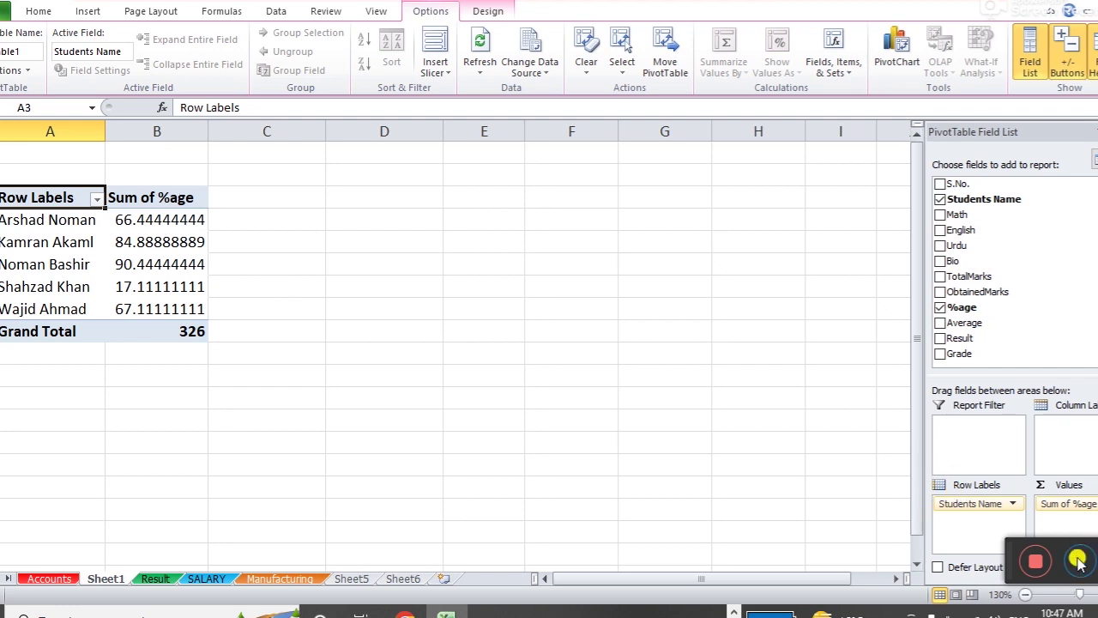
{"action": "left_click_drag", "start_coordinate": [1008, 573], "coordinate": [1036, 354]}
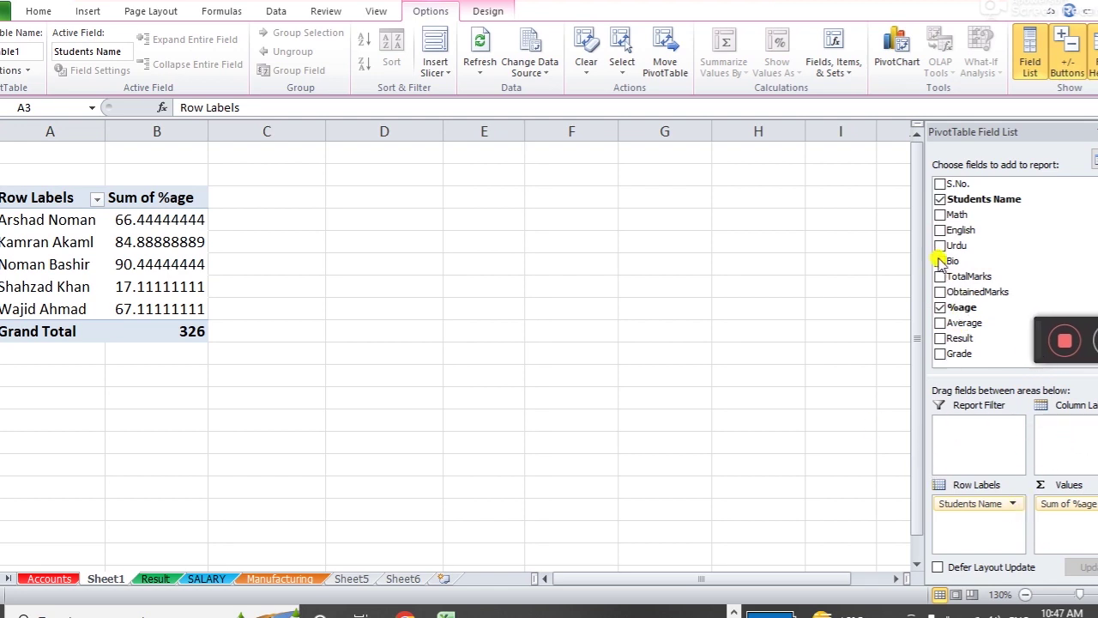
{"action": "left_click", "coordinate": [941, 296]}
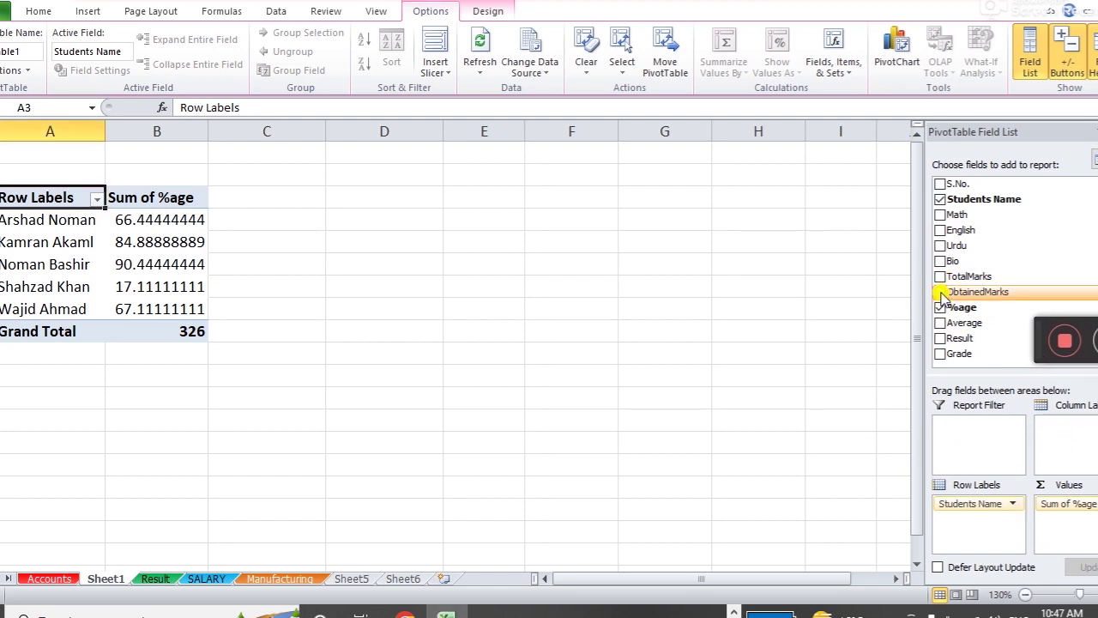
{"action": "left_click", "coordinate": [942, 296]}
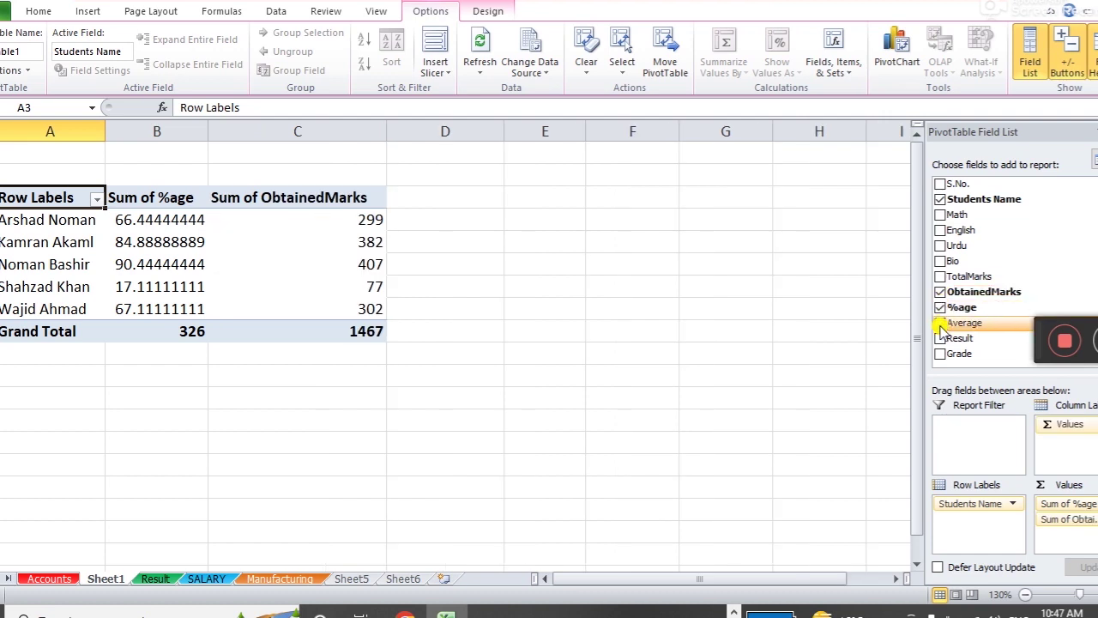
{"action": "left_click", "coordinate": [940, 323]}
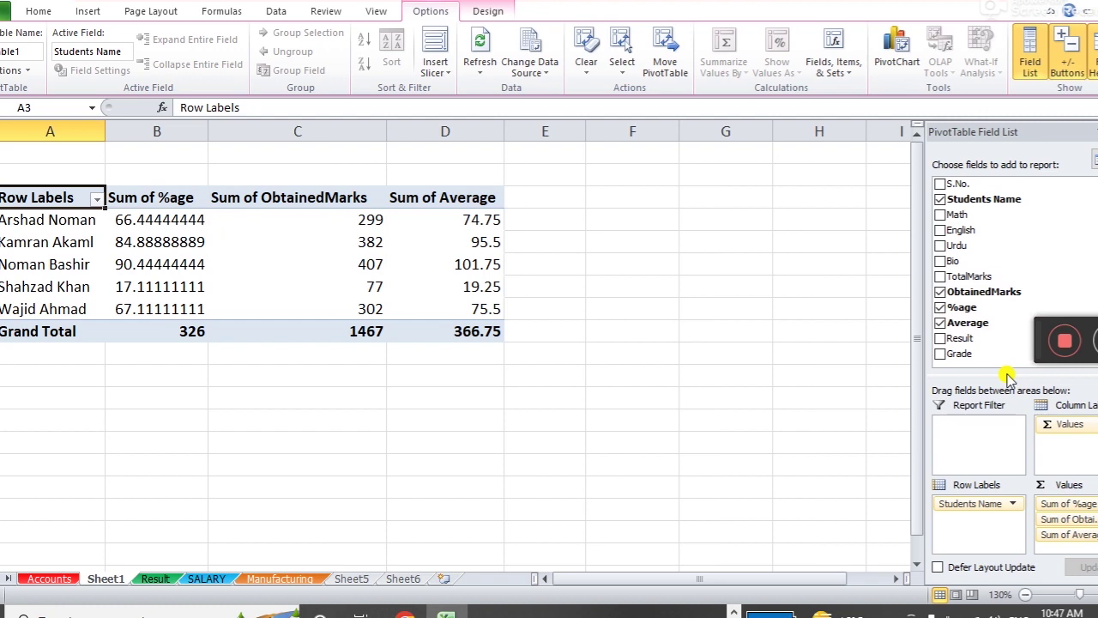
{"action": "left_click_drag", "start_coordinate": [1006, 371], "coordinate": [1006, 322]}
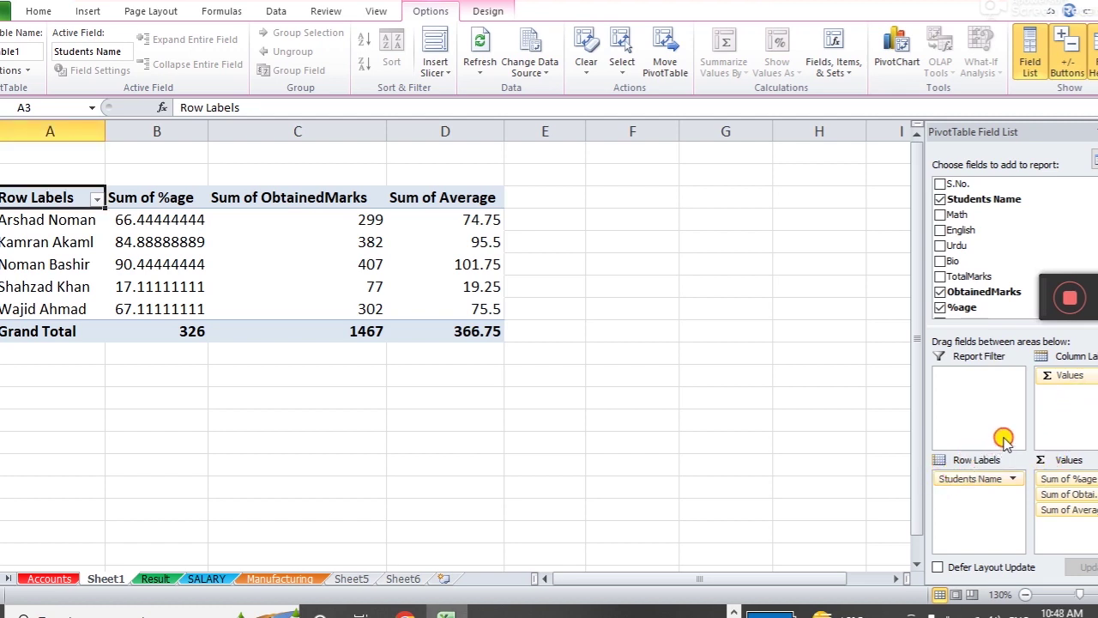
{"action": "mouse_move", "coordinate": [941, 487]}
{"action": "left_mouse_down"}
{"action": "mouse_move", "coordinate": [1015, 482]}
{"action": "mouse_move", "coordinate": [1079, 409]}
{"action": "left_mouse_up"}
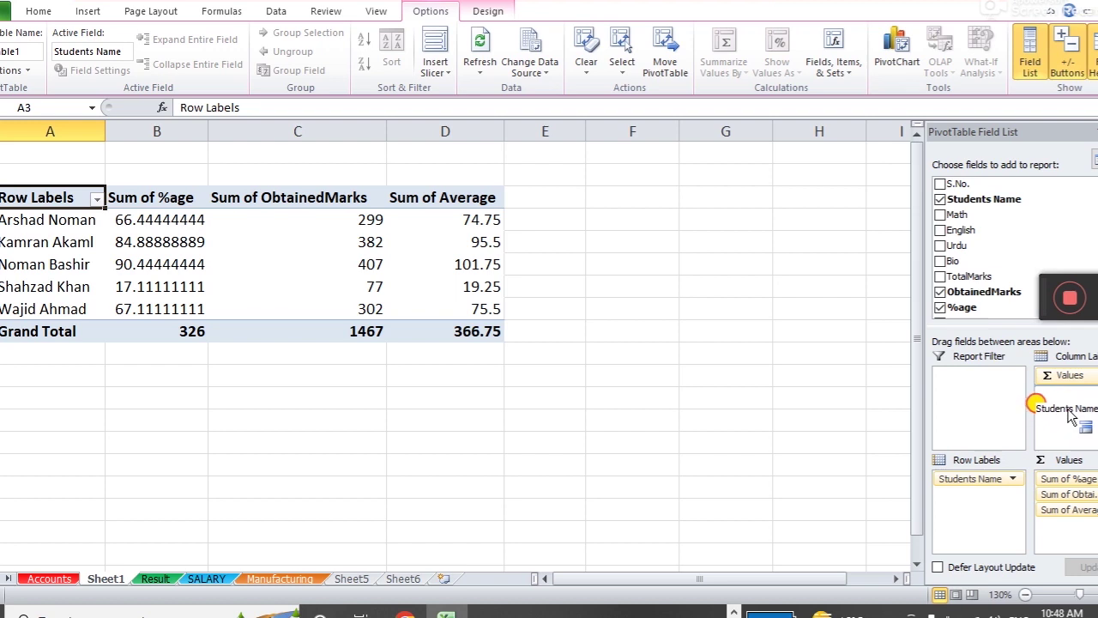
{"action": "left_click_drag", "start_coordinate": [1079, 408], "coordinate": [974, 500]}
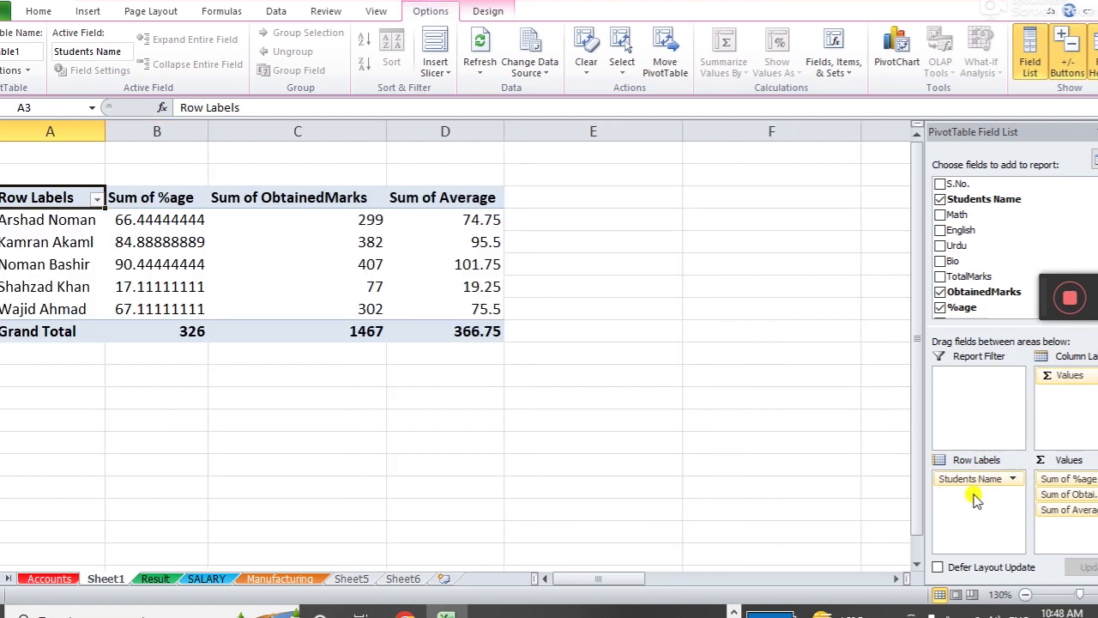
{"action": "left_click_drag", "start_coordinate": [1068, 375], "coordinate": [970, 506]}
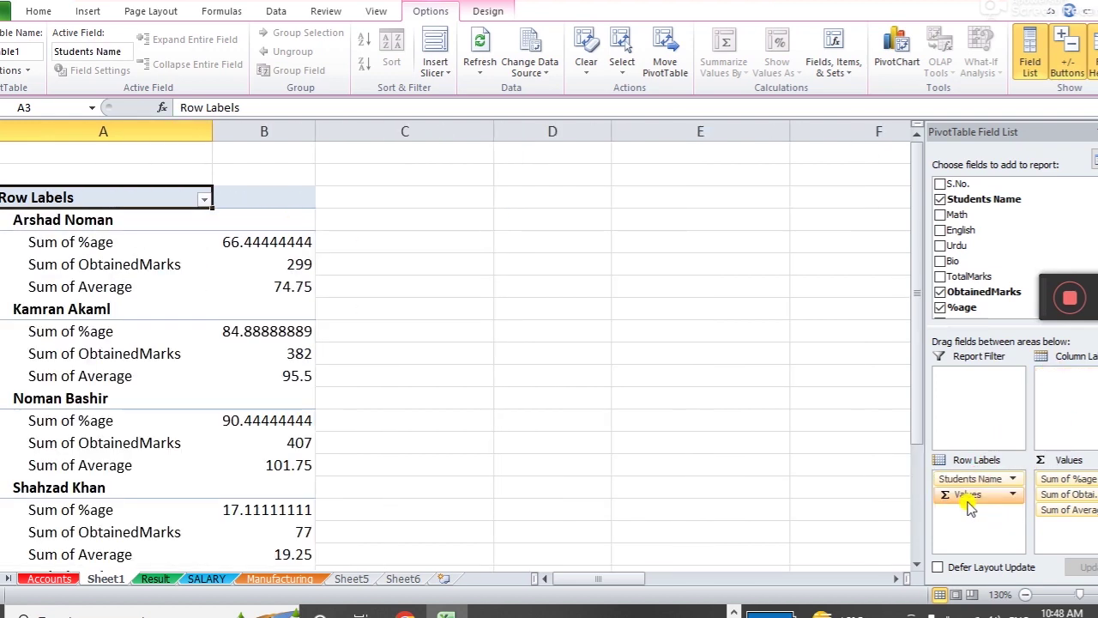
{"action": "left_click_drag", "start_coordinate": [969, 507], "coordinate": [1064, 399]}
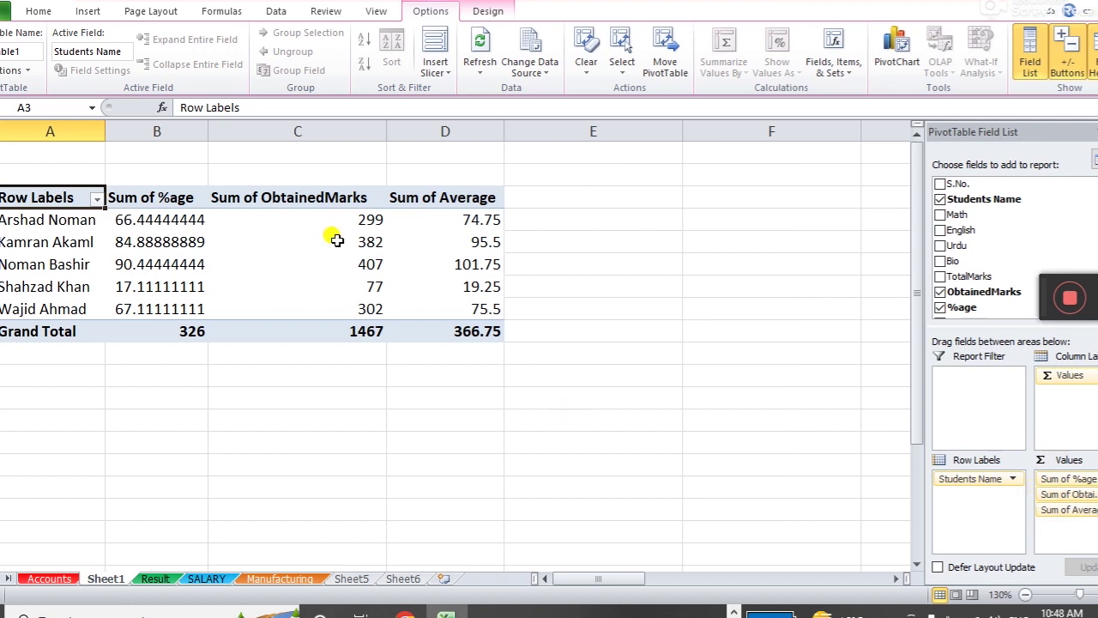
{"action": "left_click", "coordinate": [316, 382]}
{"action": "key", "text": "Right"}
{"action": "left_click_drag", "start_coordinate": [23, 188], "coordinate": [447, 213]}
{"action": "left_click", "coordinate": [500, 359]}
{"action": "key", "text": "ctrl+p"}
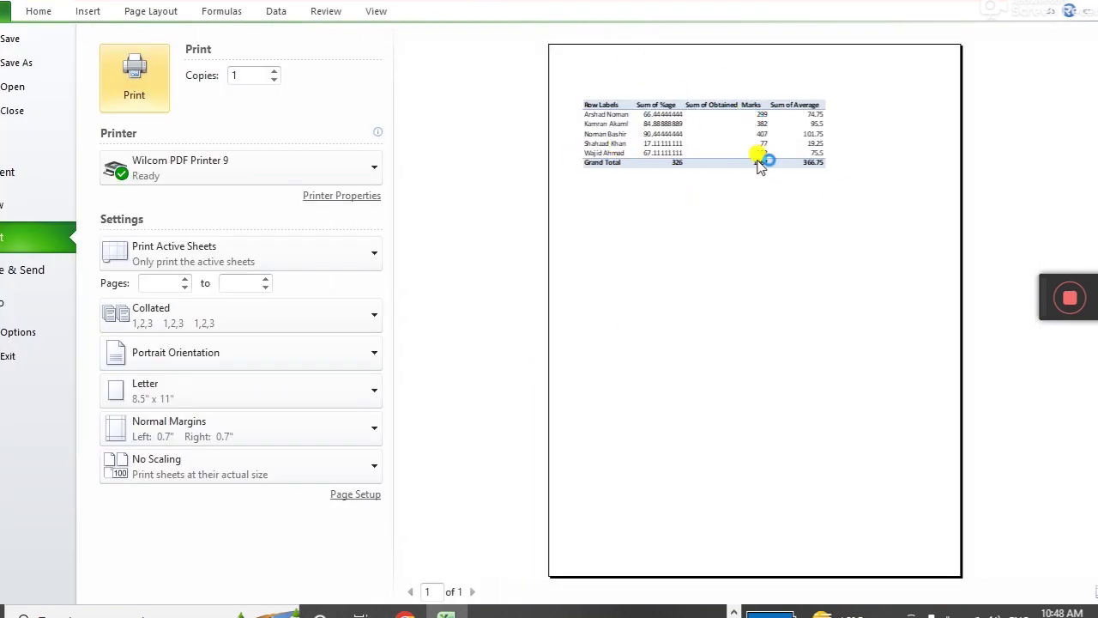
- Close the print preview and return to the Result sheet's June 2022 student marks table
{"action": "key", "text": "Escape"}
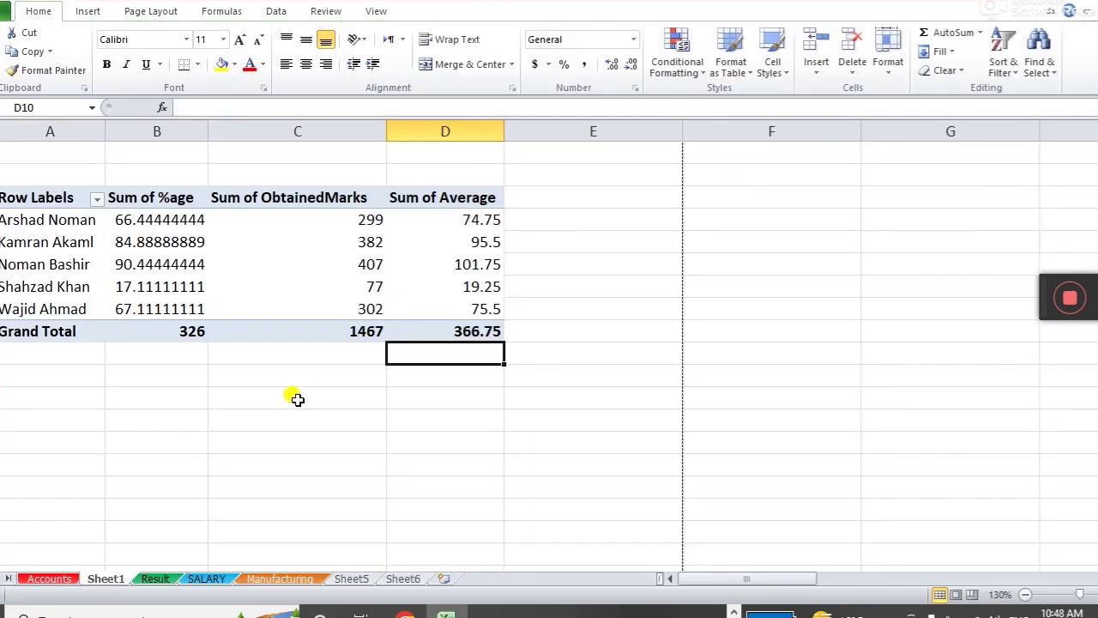
{"action": "left_click", "coordinate": [183, 369]}
{"action": "left_click", "coordinate": [307, 401]}
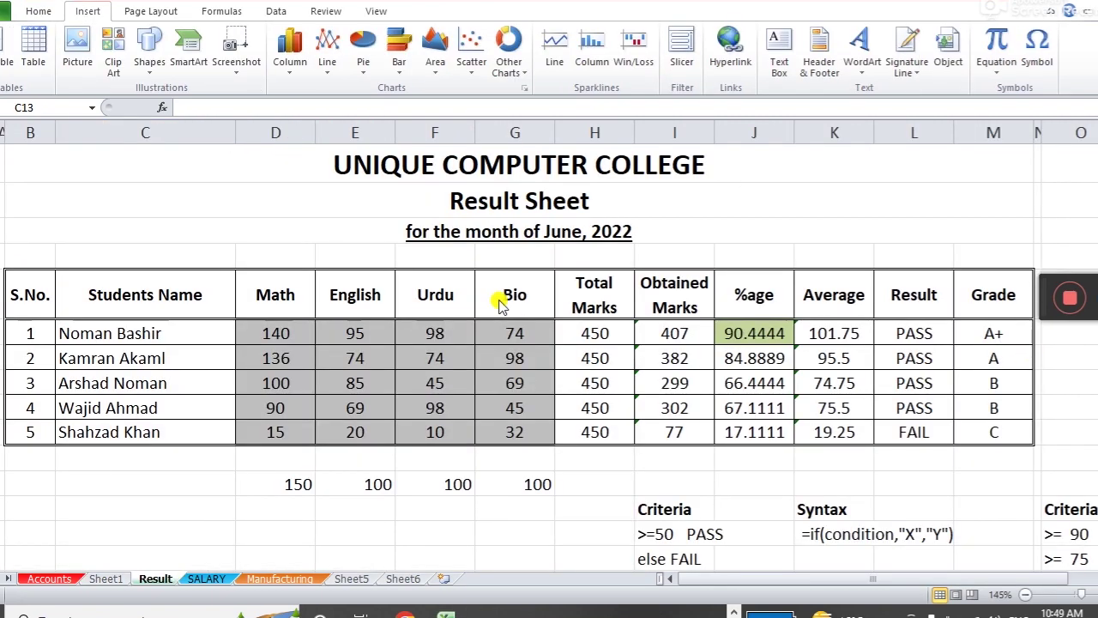
{"action": "left_click", "coordinate": [224, 502]}
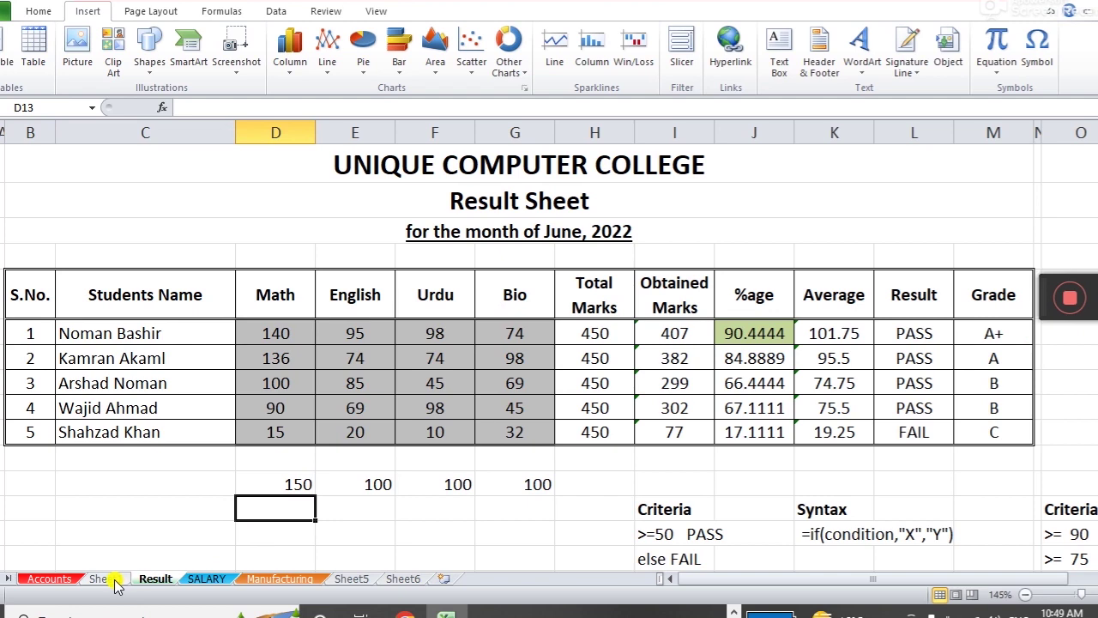
{"action": "left_click", "coordinate": [114, 580]}
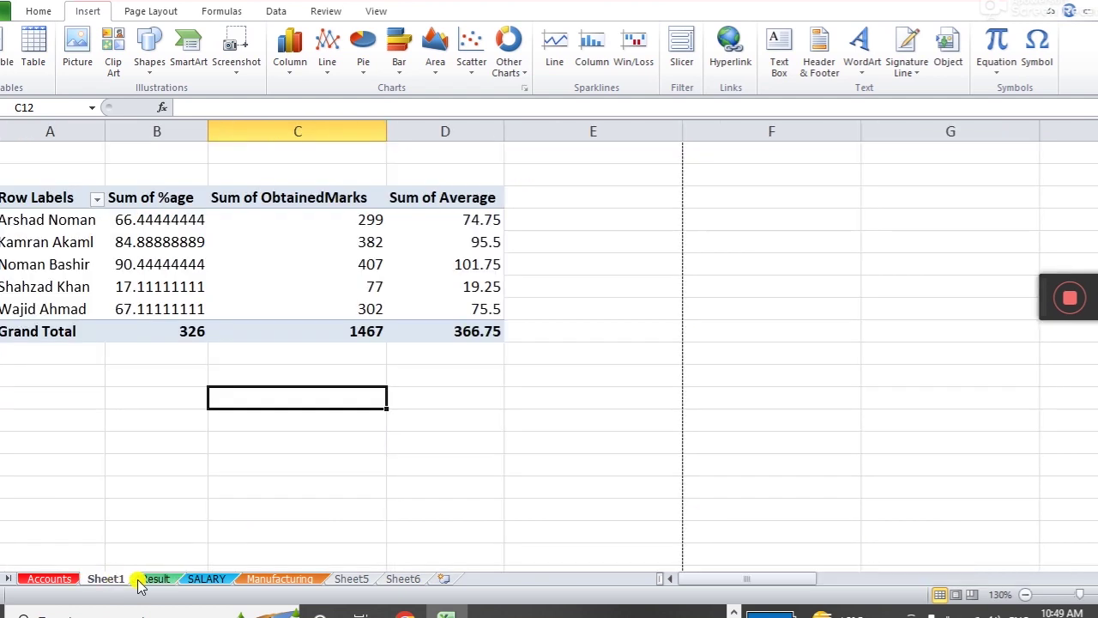
{"action": "left_click", "coordinate": [153, 579]}
{"action": "left_click", "coordinate": [167, 508]}
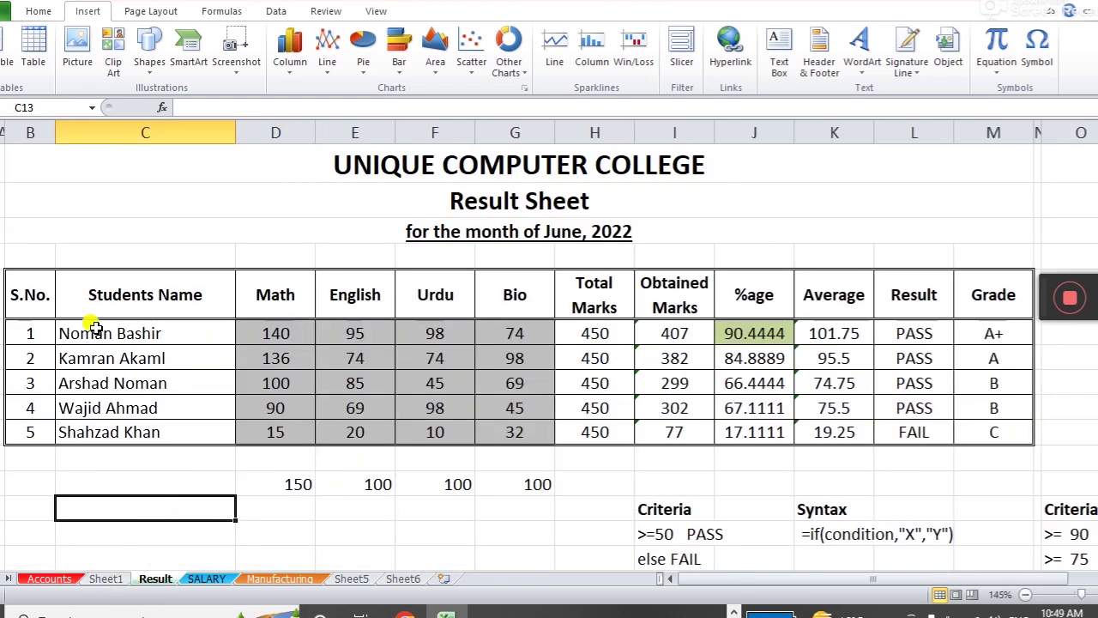
- Create a PivotTable with PivotChart from the results table B5:M10 on new Sheet2
{"action": "left_click_drag", "start_coordinate": [30, 292], "coordinate": [993, 427]}
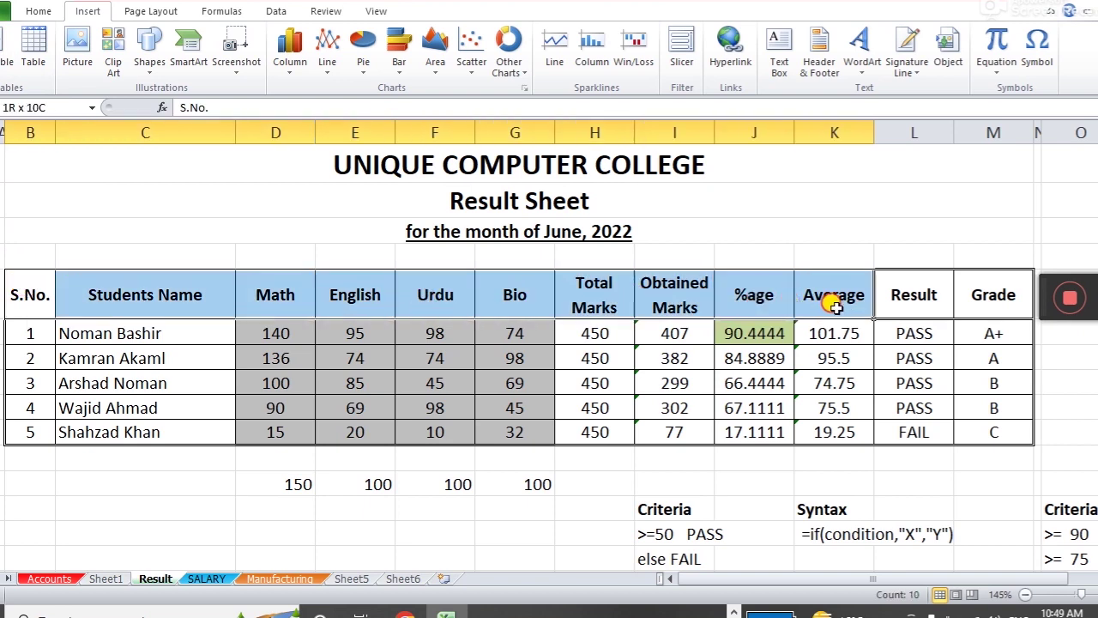
{"action": "left_click", "coordinate": [13, 72]}
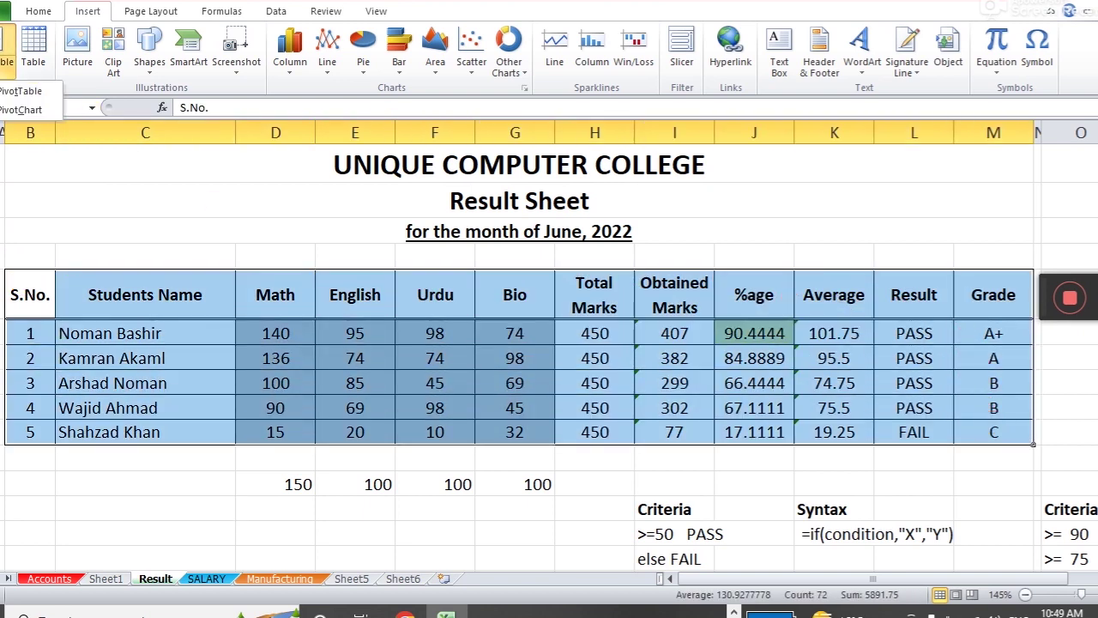
{"action": "left_click", "coordinate": [21, 109]}
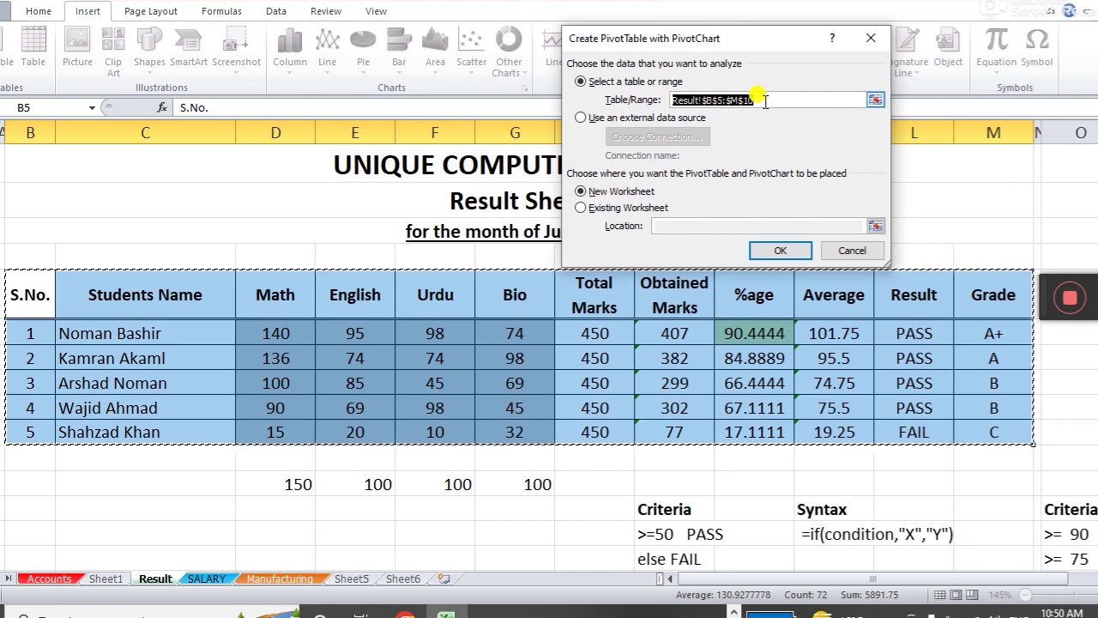
{"action": "left_click", "coordinate": [781, 249]}
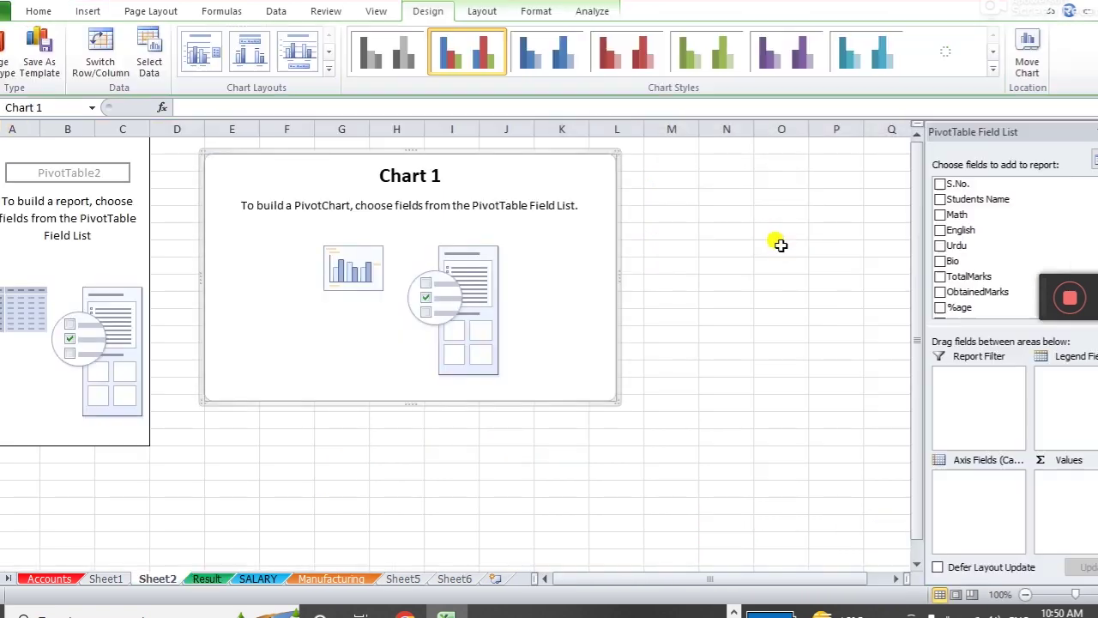
{"action": "left_click", "coordinate": [69, 261]}
{"action": "left_click", "coordinate": [726, 299]}
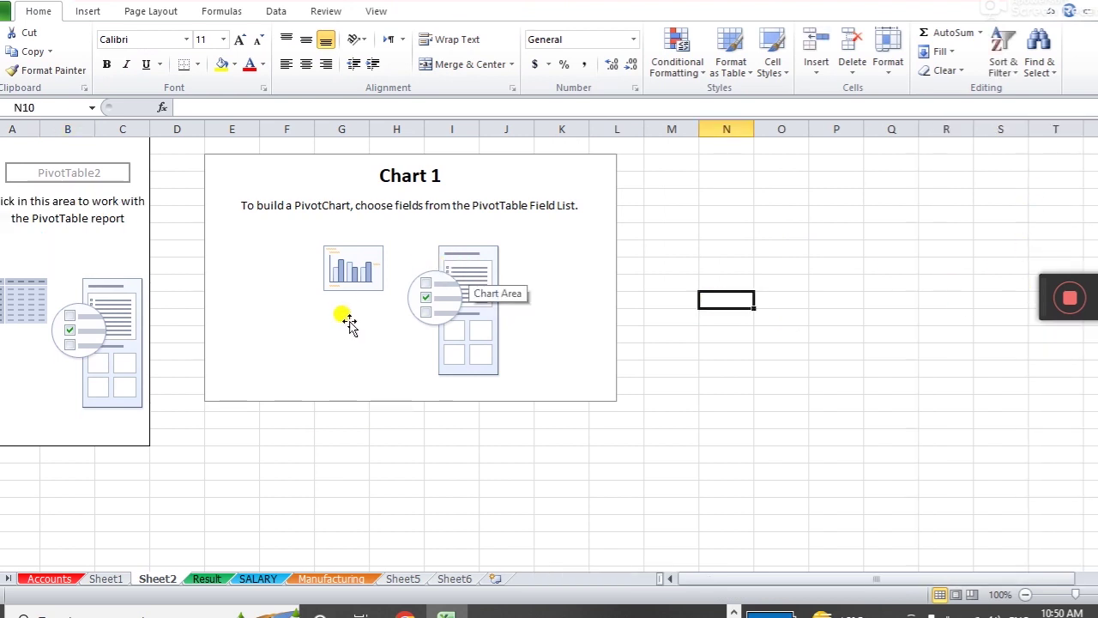
- Enlarge the empty Chart 1 down and to the right beside PivotTable2
{"action": "left_click", "coordinate": [108, 246]}
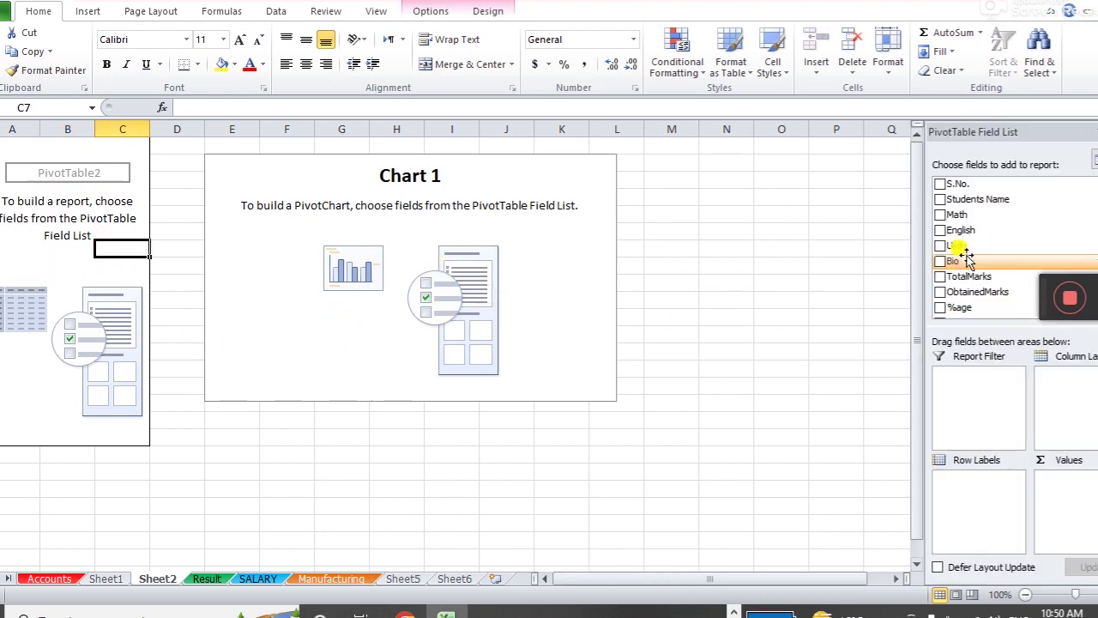
{"action": "left_click", "coordinate": [405, 220]}
{"action": "left_click_drag", "start_coordinate": [609, 397], "coordinate": [769, 503]}
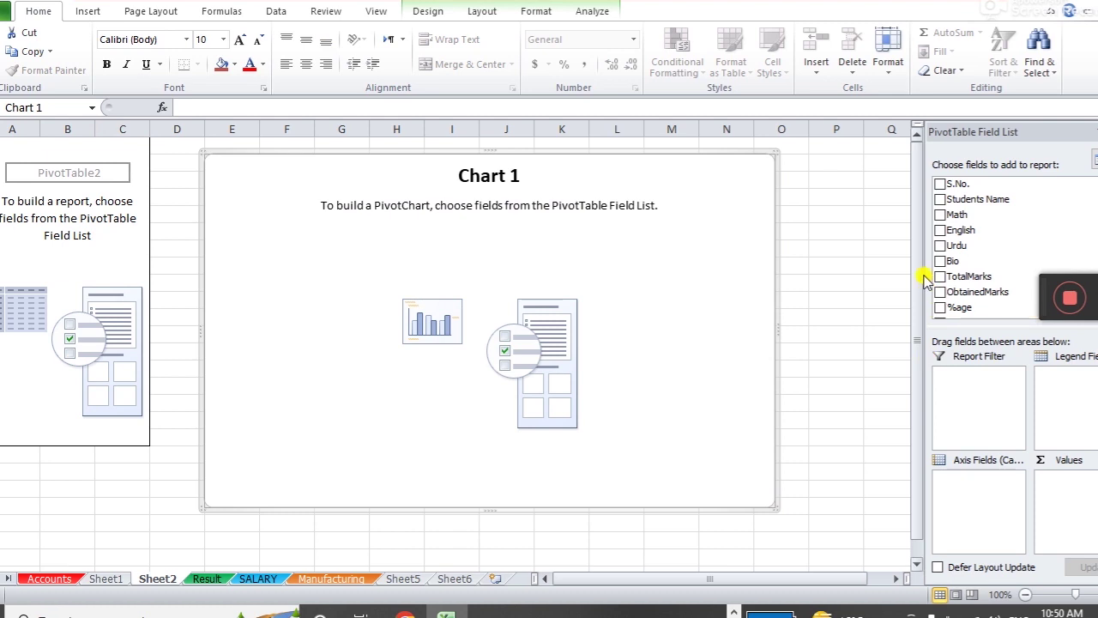
{"action": "left_click", "coordinate": [940, 199]}
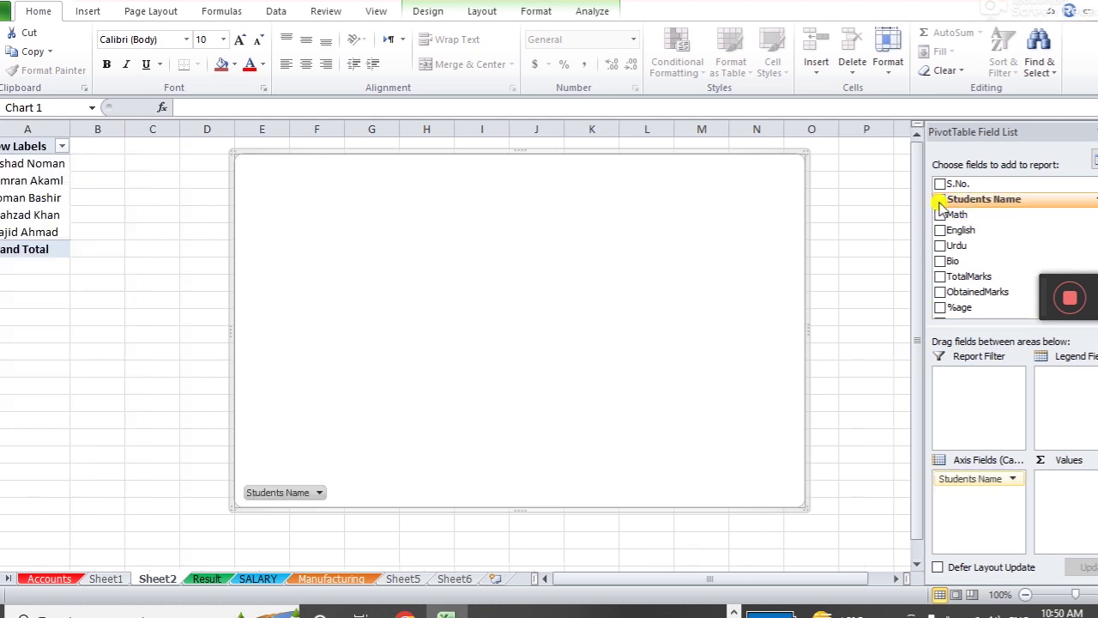
{"action": "left_click", "coordinate": [940, 216]}
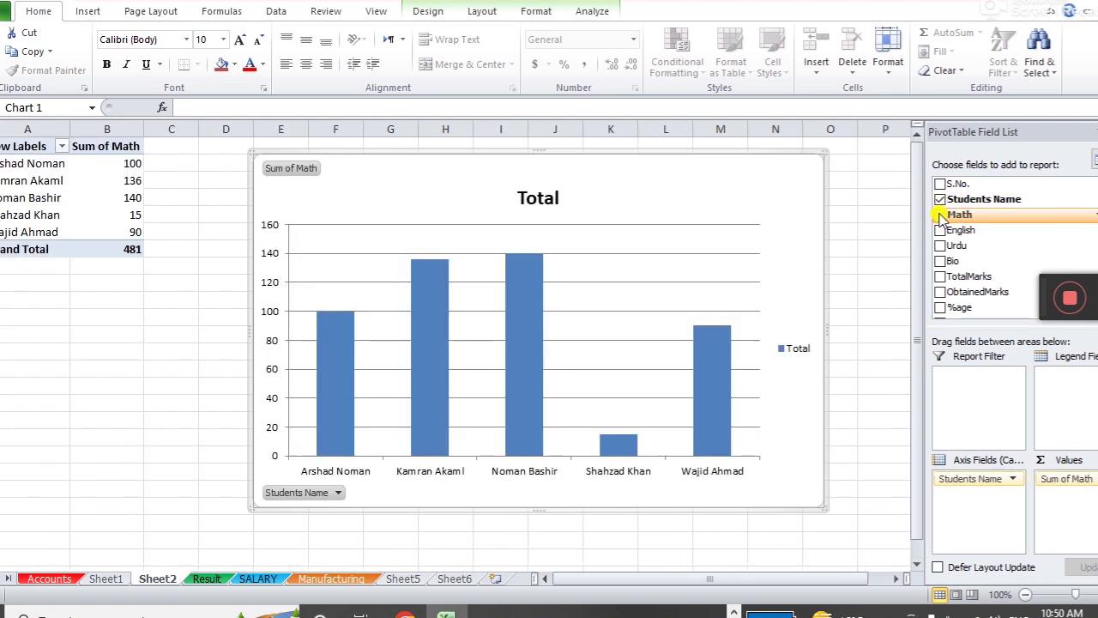
{"action": "left_click", "coordinate": [941, 230]}
{"action": "left_click", "coordinate": [940, 245]}
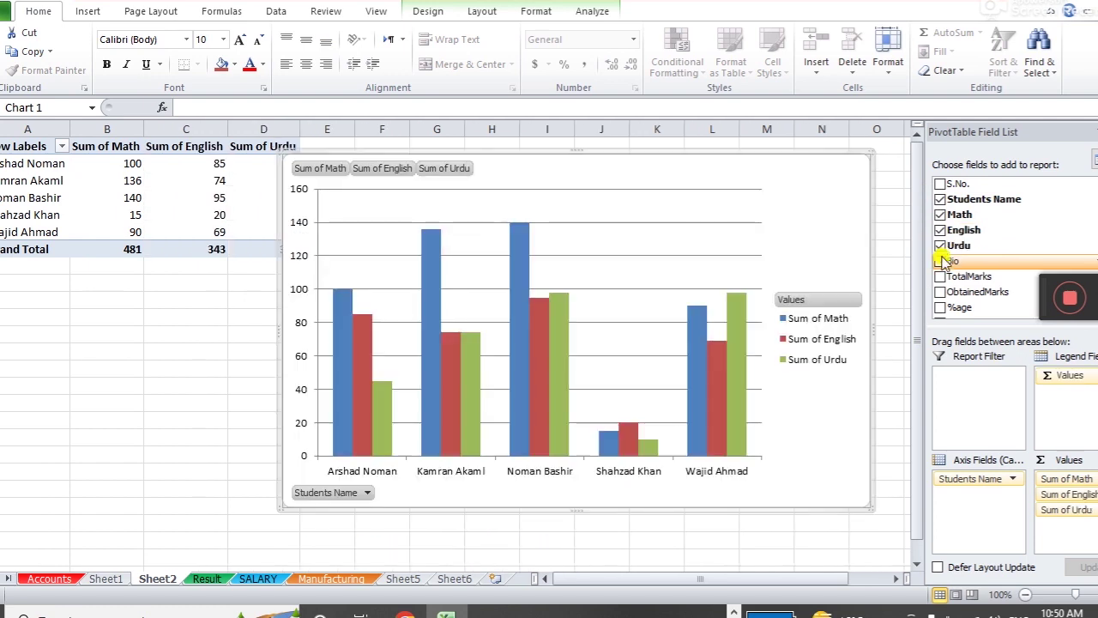
{"action": "left_click", "coordinate": [941, 261]}
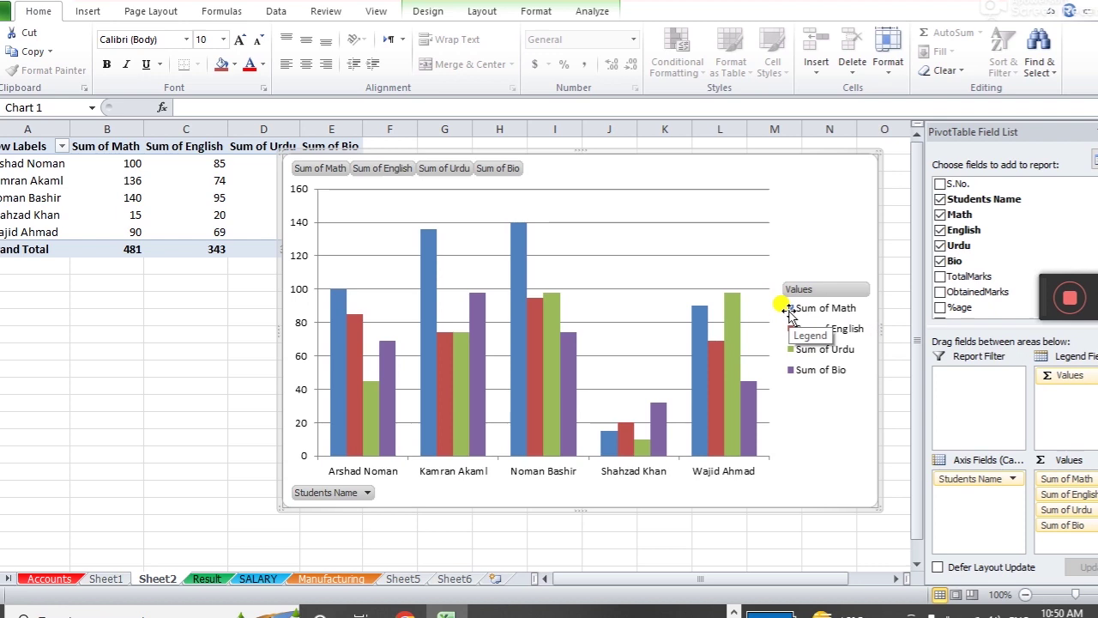
{"action": "left_click", "coordinate": [940, 307]}
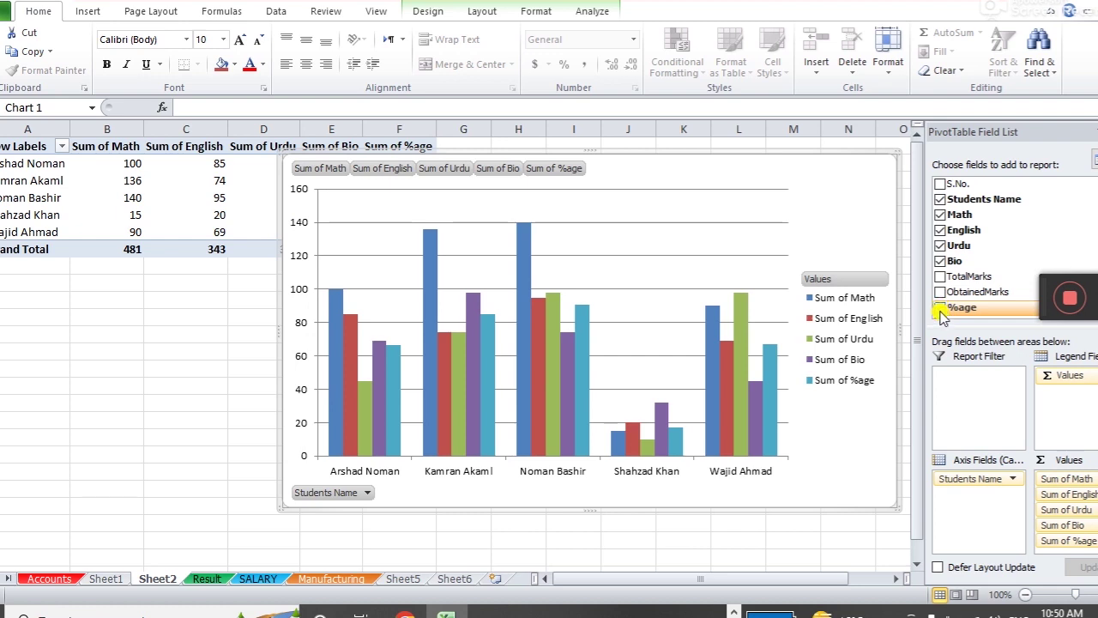
{"action": "left_click", "coordinate": [940, 307]}
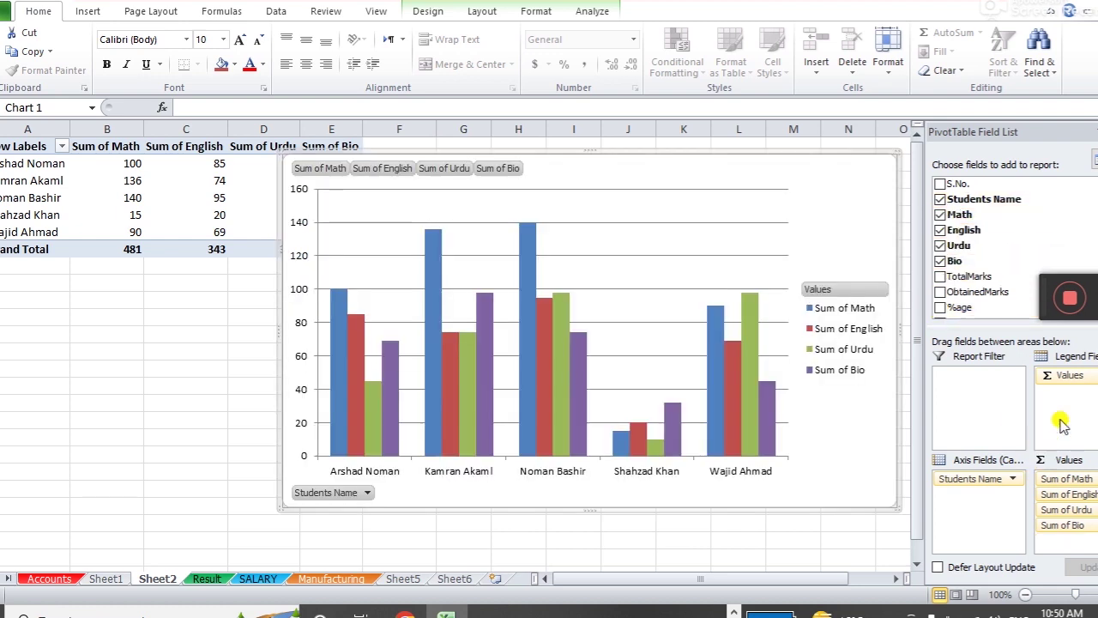
{"action": "mouse_move", "coordinate": [1068, 375]}
{"action": "left_mouse_down"}
{"action": "mouse_move", "coordinate": [969, 497]}
{"action": "mouse_move", "coordinate": [1082, 408]}
{"action": "left_mouse_up"}
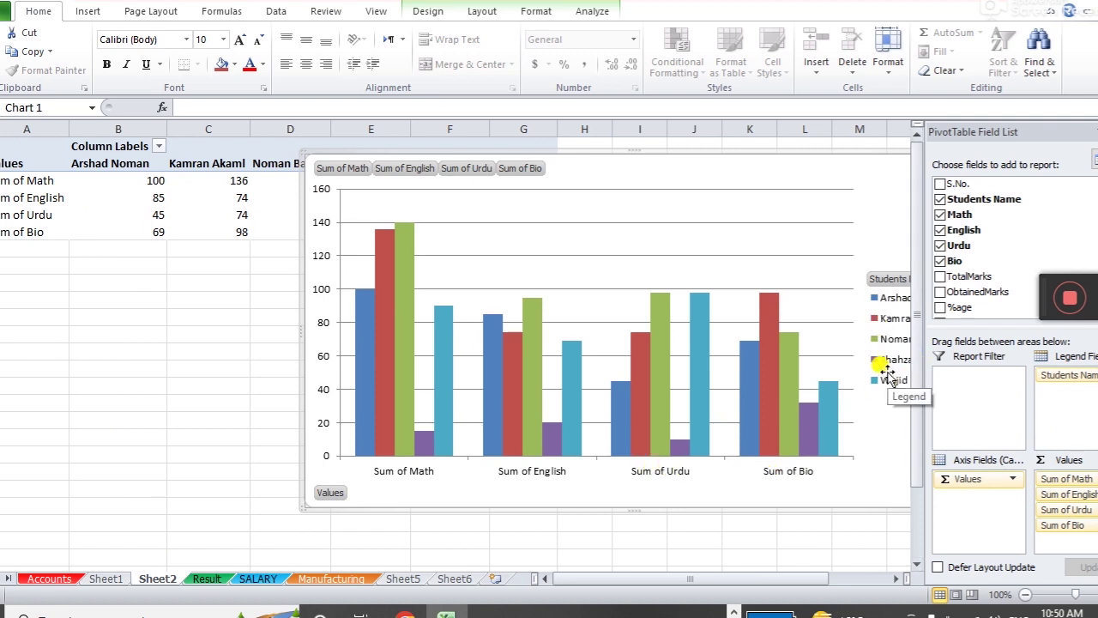
{"action": "mouse_move", "coordinate": [961, 478]}
{"action": "left_mouse_down"}
{"action": "mouse_move", "coordinate": [1068, 388]}
{"action": "mouse_move", "coordinate": [970, 489]}
{"action": "left_mouse_up"}
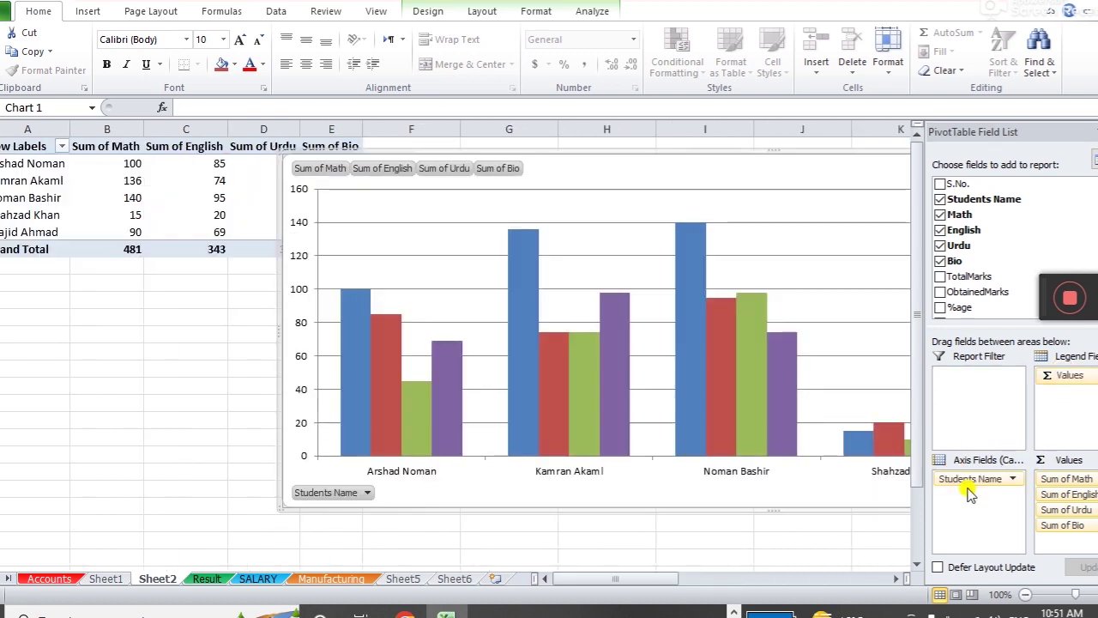
{"action": "left_click_drag", "start_coordinate": [664, 583], "coordinate": [706, 583]}
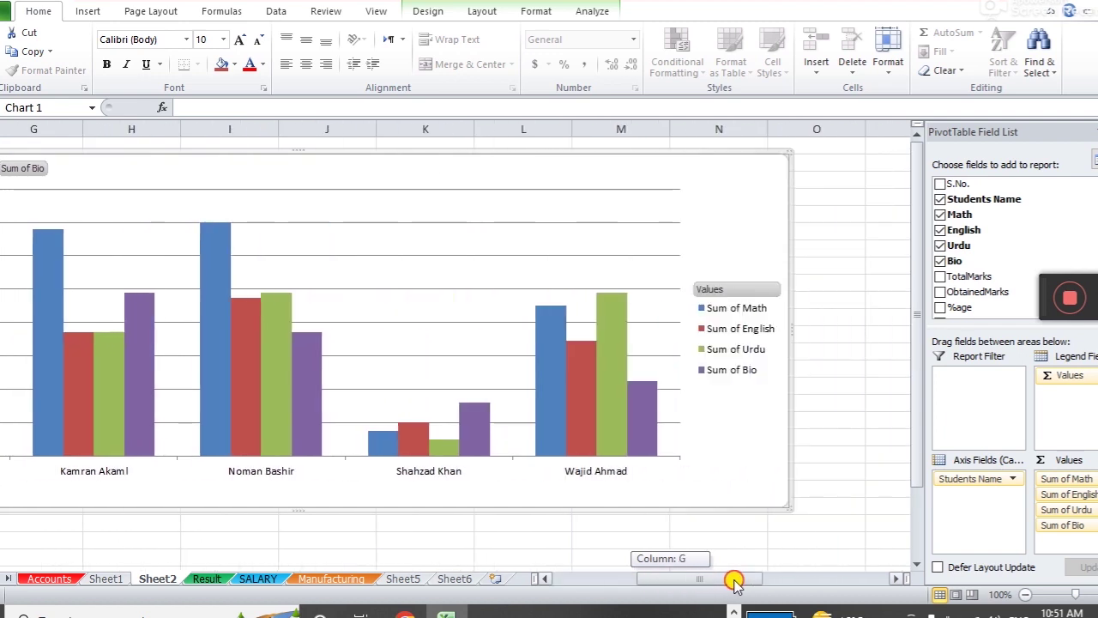
{"action": "left_click_drag", "start_coordinate": [706, 583], "coordinate": [747, 583]}
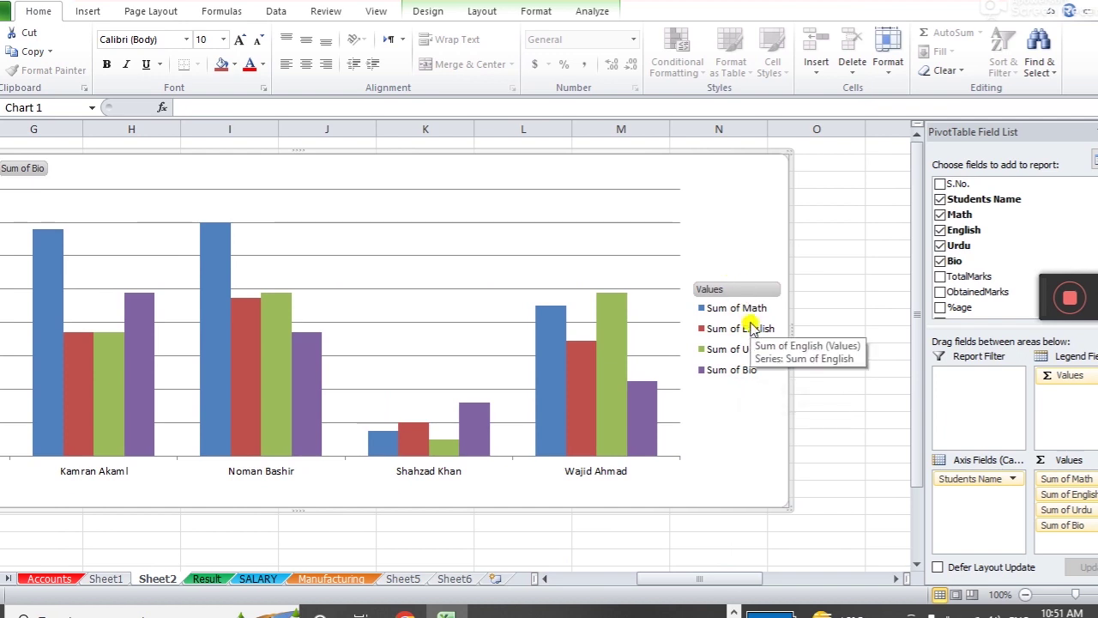
{"action": "left_click_drag", "start_coordinate": [725, 578], "coordinate": [670, 578]}
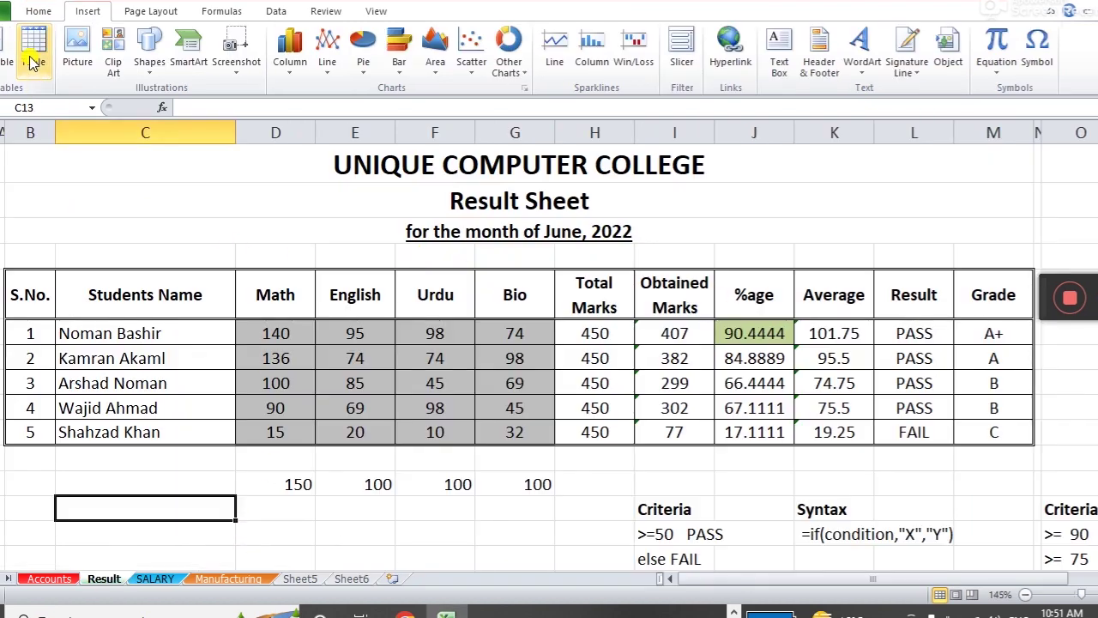
- Select the empty block C18:J25 below the results table and look over the border options
{"action": "scroll", "coordinate": [177, 421], "scroll_direction": "down", "scroll_amount": 5}
{"action": "scroll", "coordinate": [177, 421], "scroll_direction": "up", "scroll_amount": 1}
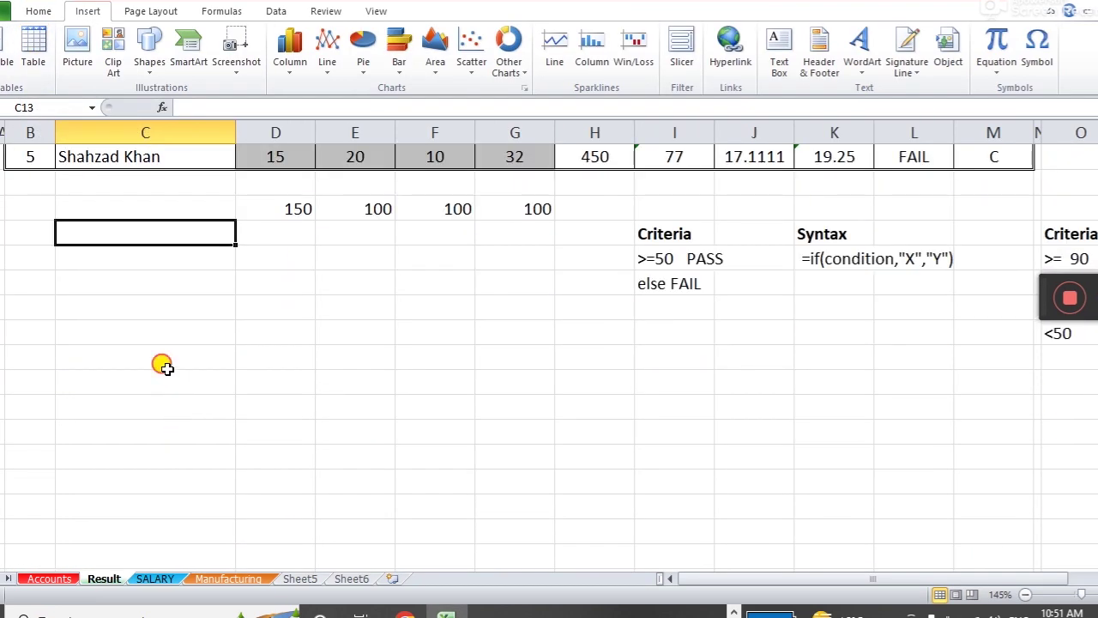
{"action": "left_click_drag", "start_coordinate": [163, 366], "coordinate": [755, 531]}
{"action": "left_click", "coordinate": [38, 10]}
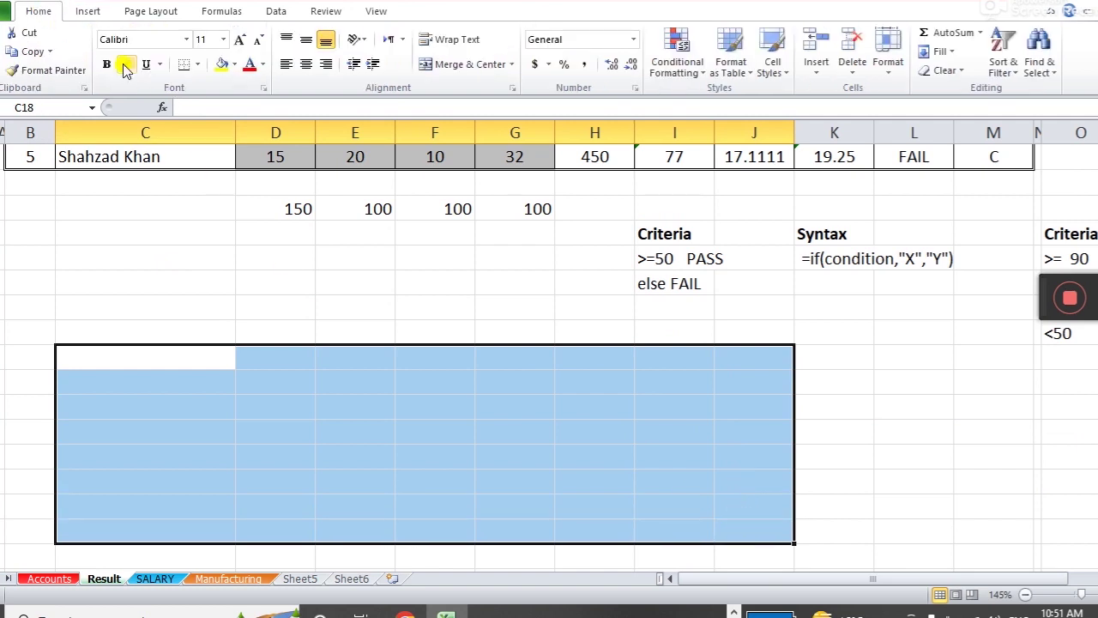
{"action": "left_click", "coordinate": [197, 64]}
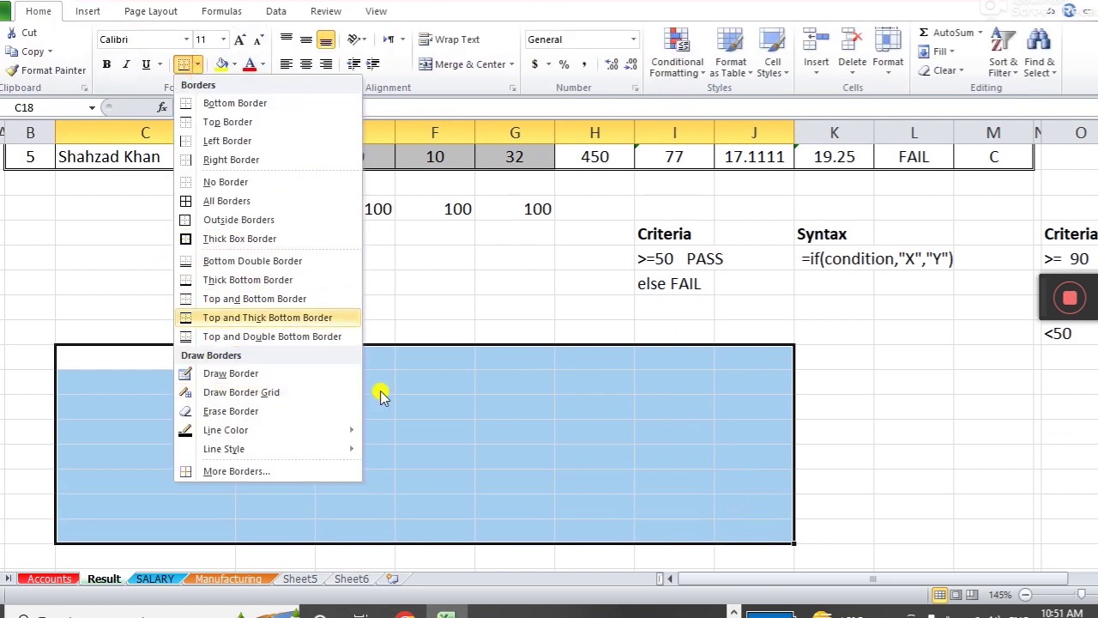
{"action": "left_click", "coordinate": [429, 429]}
- Convert C18:I24 into a table with headers Column1 to Column7 and select it
{"action": "left_click_drag", "start_coordinate": [115, 357], "coordinate": [692, 498]}
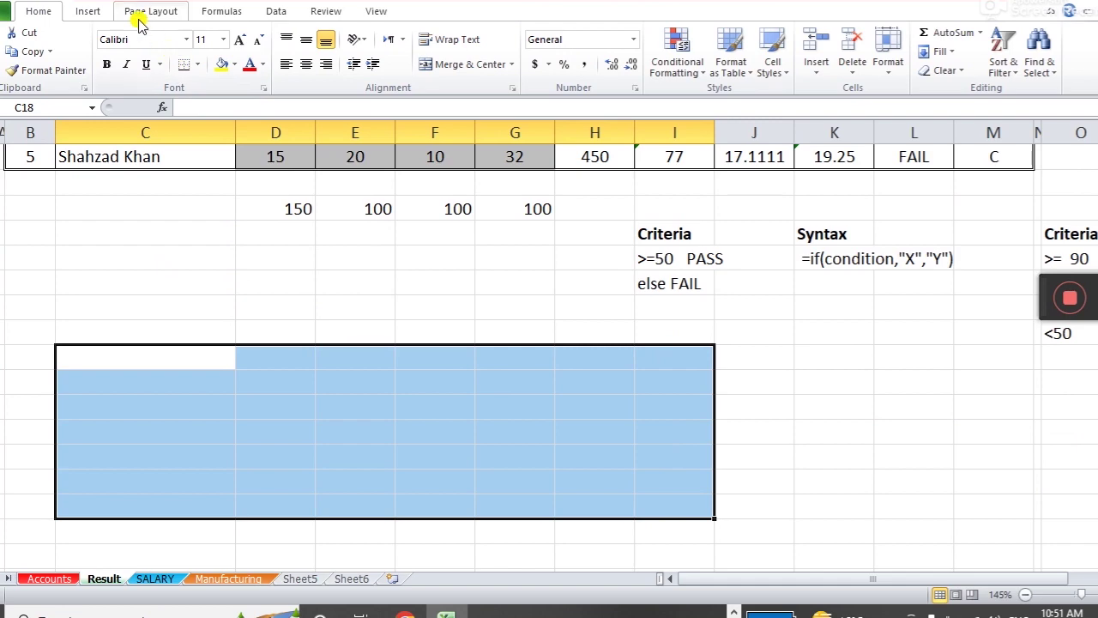
{"action": "left_click", "coordinate": [88, 10]}
{"action": "left_click", "coordinate": [33, 50]}
{"action": "left_click", "coordinate": [712, 193]}
{"action": "left_click", "coordinate": [892, 474]}
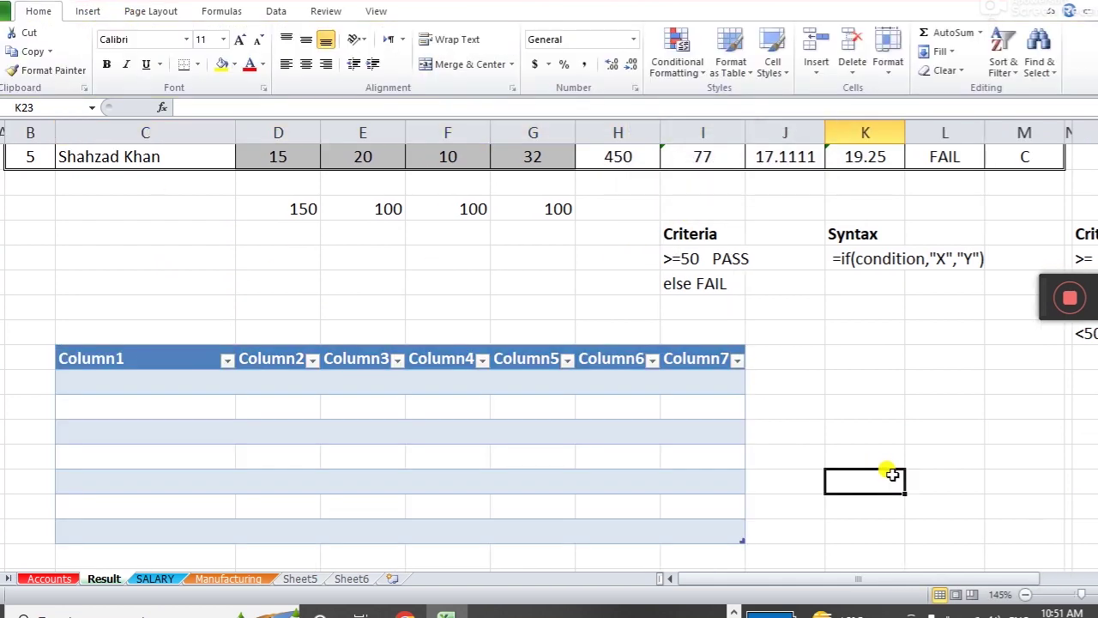
{"action": "scroll", "coordinate": [892, 474], "scroll_direction": "down", "scroll_amount": 1}
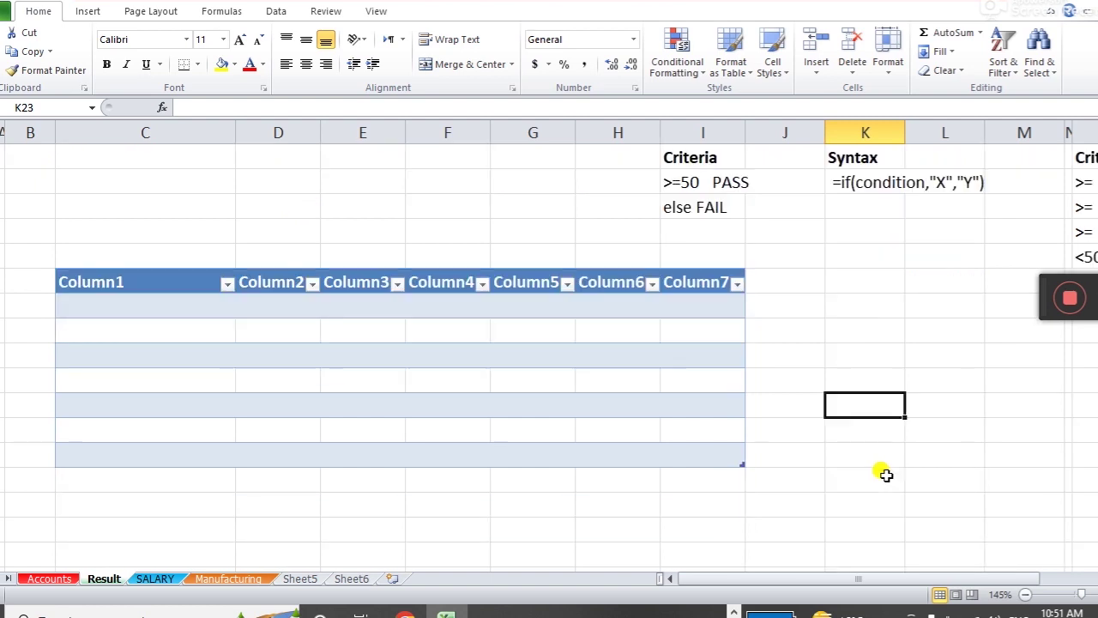
{"action": "left_click_drag", "start_coordinate": [110, 282], "coordinate": [730, 453]}
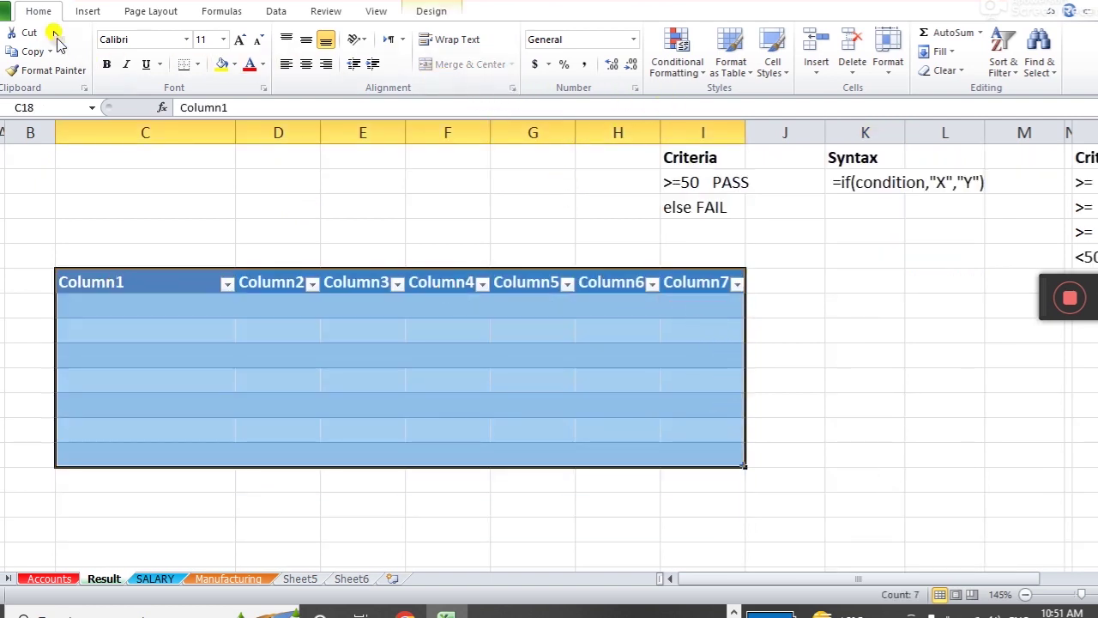
- Apply the dark purple style with black header and banded rows to the C18:I24 table
{"action": "left_click", "coordinate": [746, 80]}
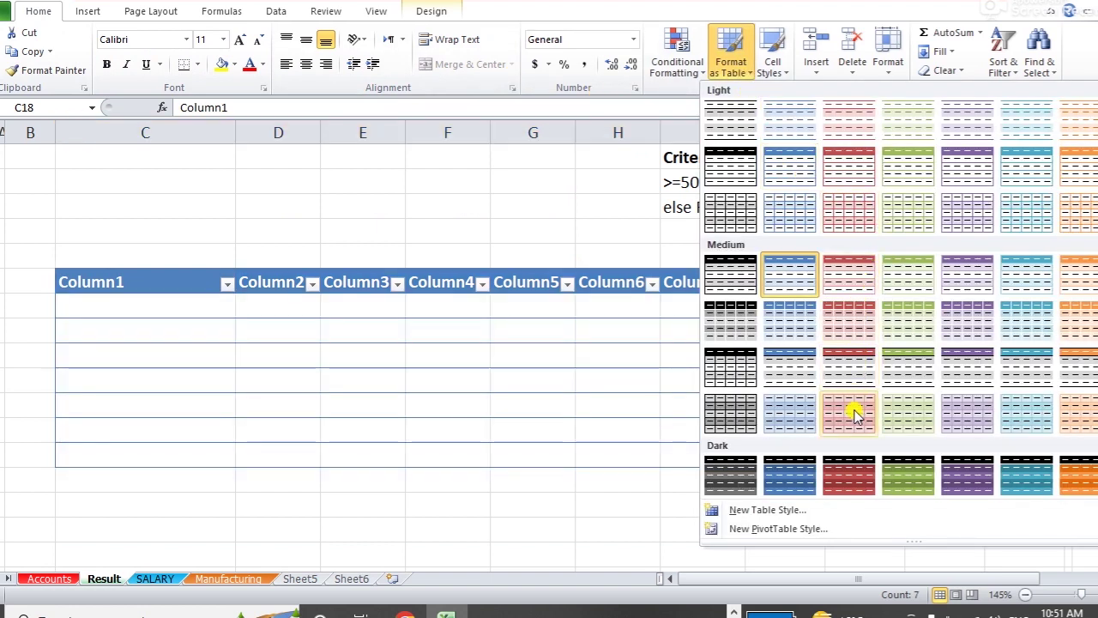
{"action": "left_click", "coordinate": [962, 481]}
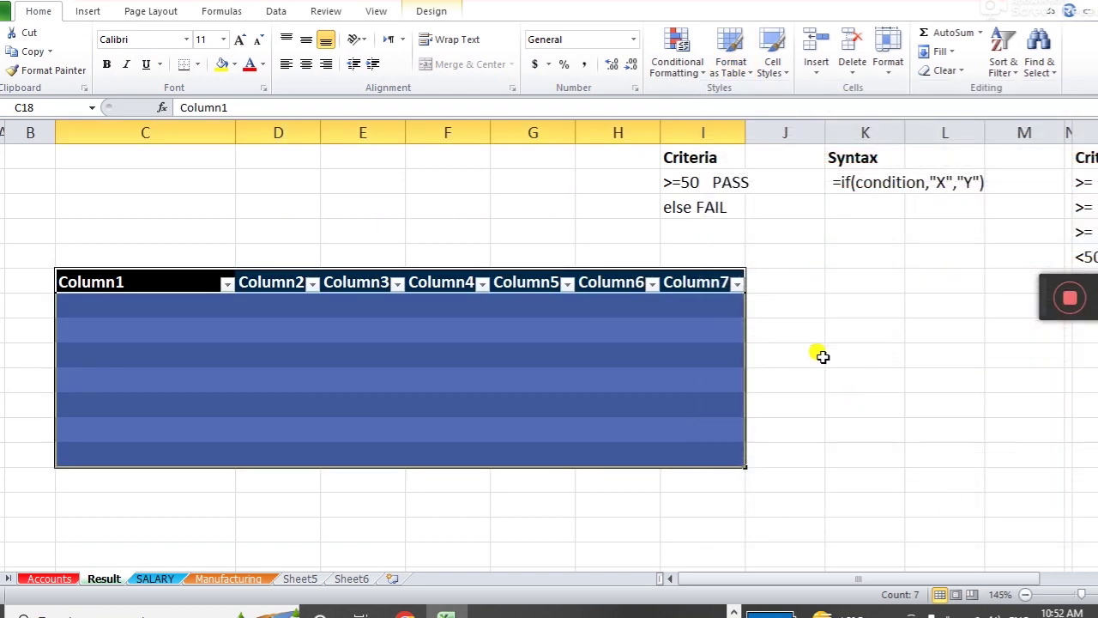
{"action": "left_click", "coordinate": [823, 356]}
{"action": "left_click_drag", "start_coordinate": [300, 326], "coordinate": [364, 409]}
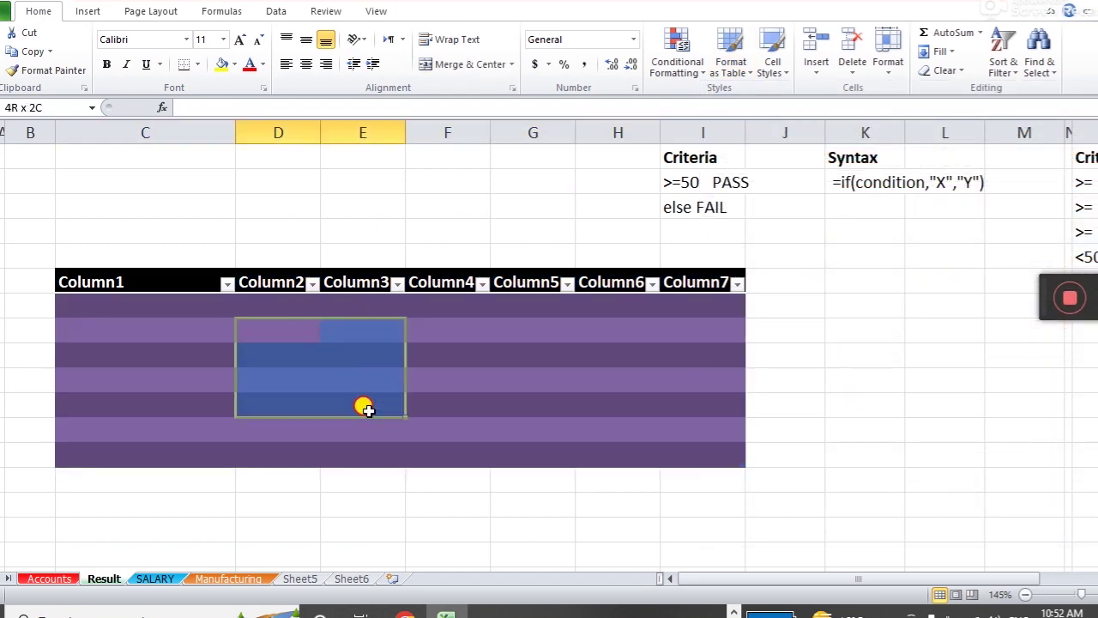
{"action": "scroll", "coordinate": [281, 458], "scroll_direction": "down", "scroll_amount": 2}
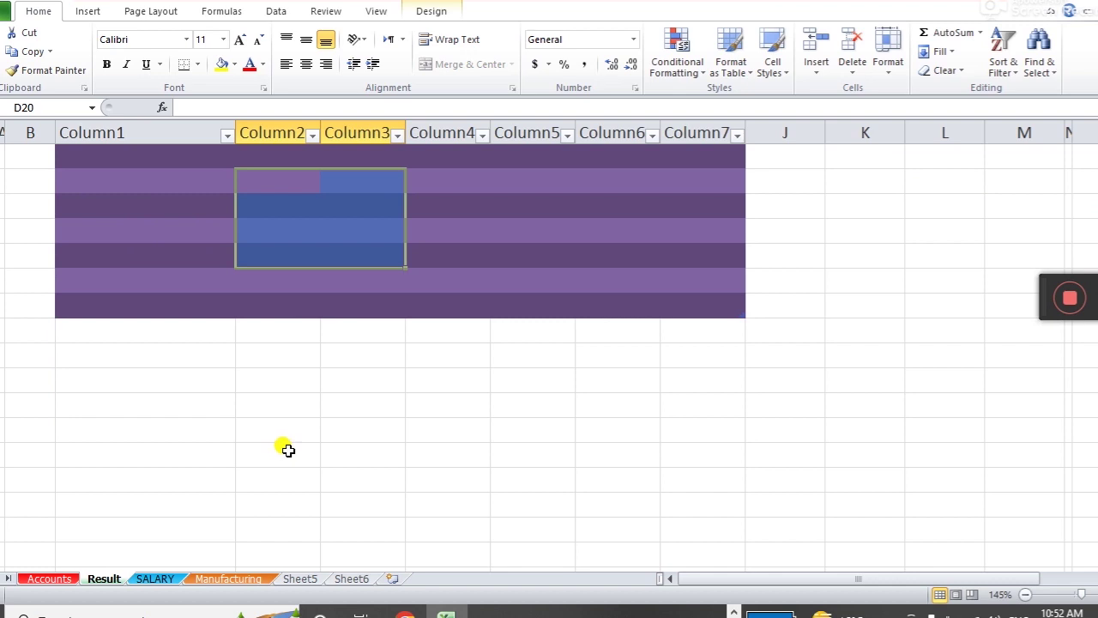
{"action": "scroll", "coordinate": [296, 461], "scroll_direction": "up", "scroll_amount": 1}
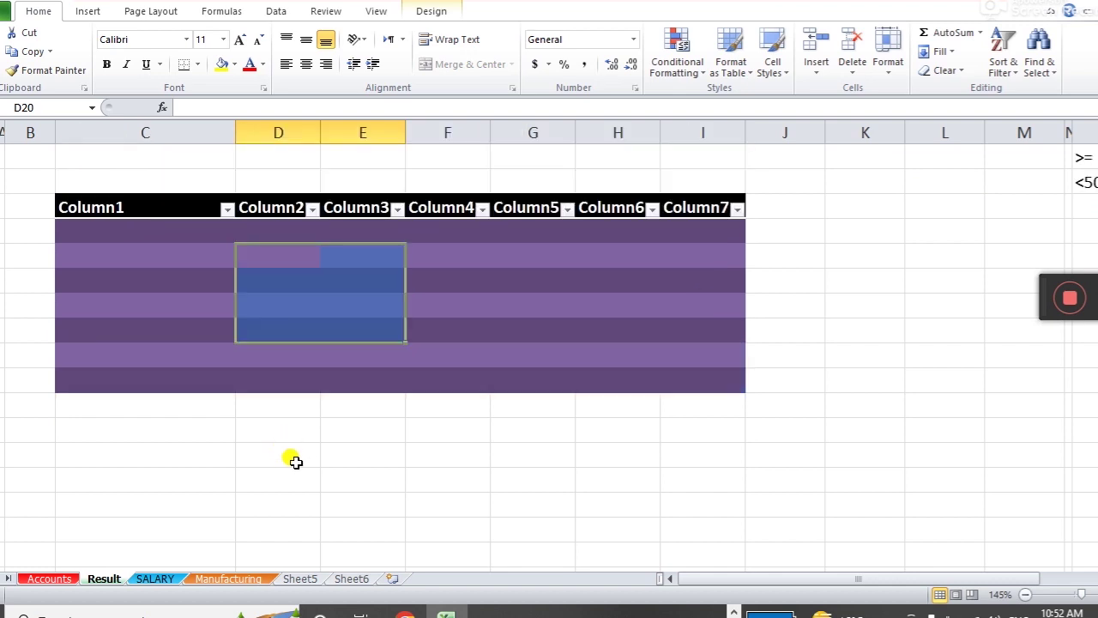
{"action": "scroll", "coordinate": [293, 459], "scroll_direction": "down", "scroll_amount": 1}
{"action": "scroll", "coordinate": [293, 460], "scroll_direction": "up", "scroll_amount": 1}
{"action": "left_click", "coordinate": [293, 460]}
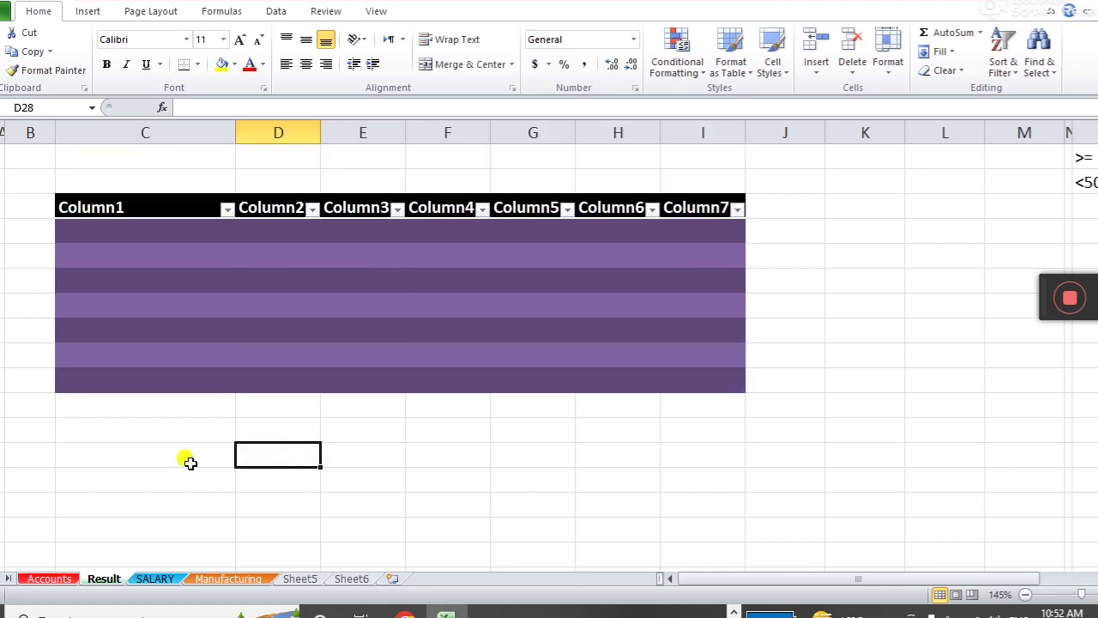
- Apply All Borders to the empty block C27:I34 below the purple table
{"action": "scroll", "coordinate": [145, 393], "scroll_direction": "down", "scroll_amount": 1}
{"action": "left_click_drag", "start_coordinate": [145, 355], "coordinate": [687, 525]}
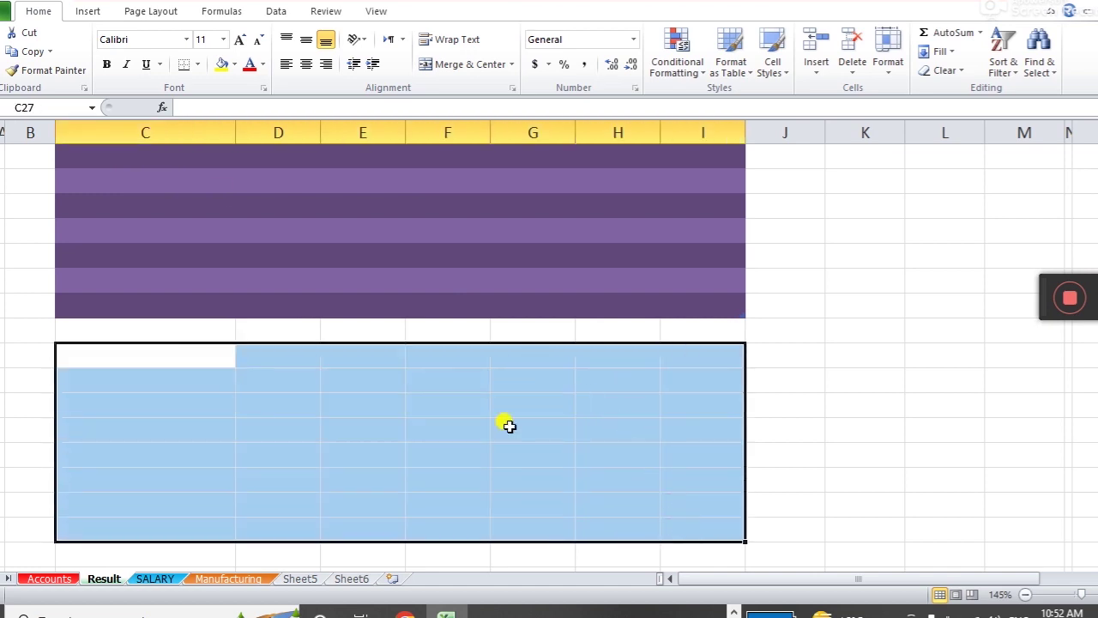
{"action": "left_click", "coordinate": [197, 64]}
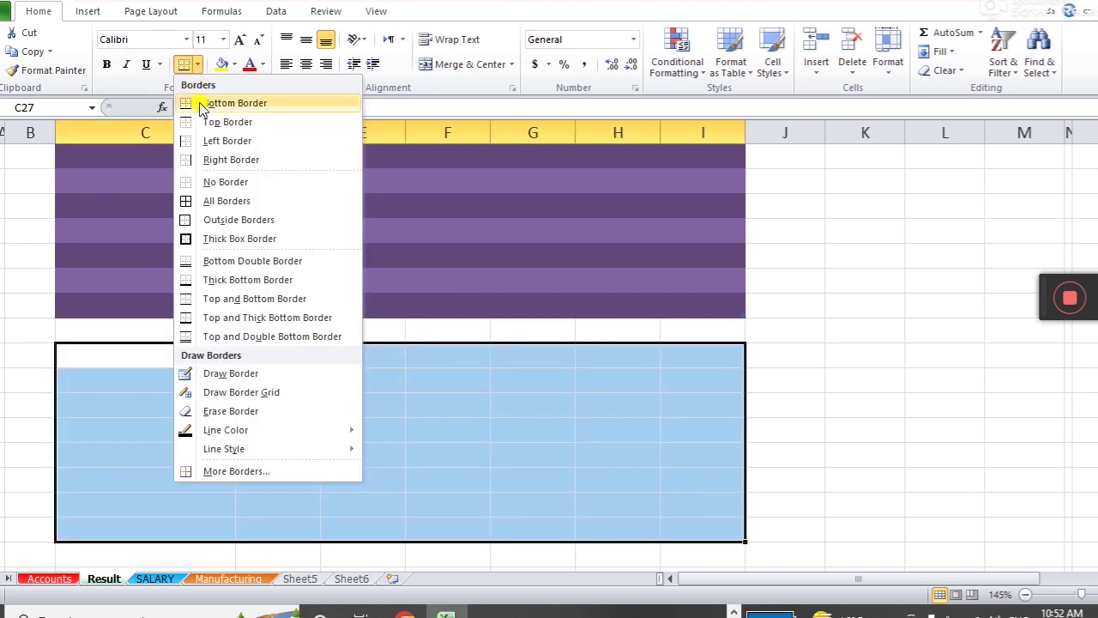
{"action": "left_click", "coordinate": [225, 204]}
- Give K18:M24 grid borders as well, then select cells K20 and K21
{"action": "scroll", "coordinate": [885, 399], "scroll_direction": "up", "scroll_amount": 2}
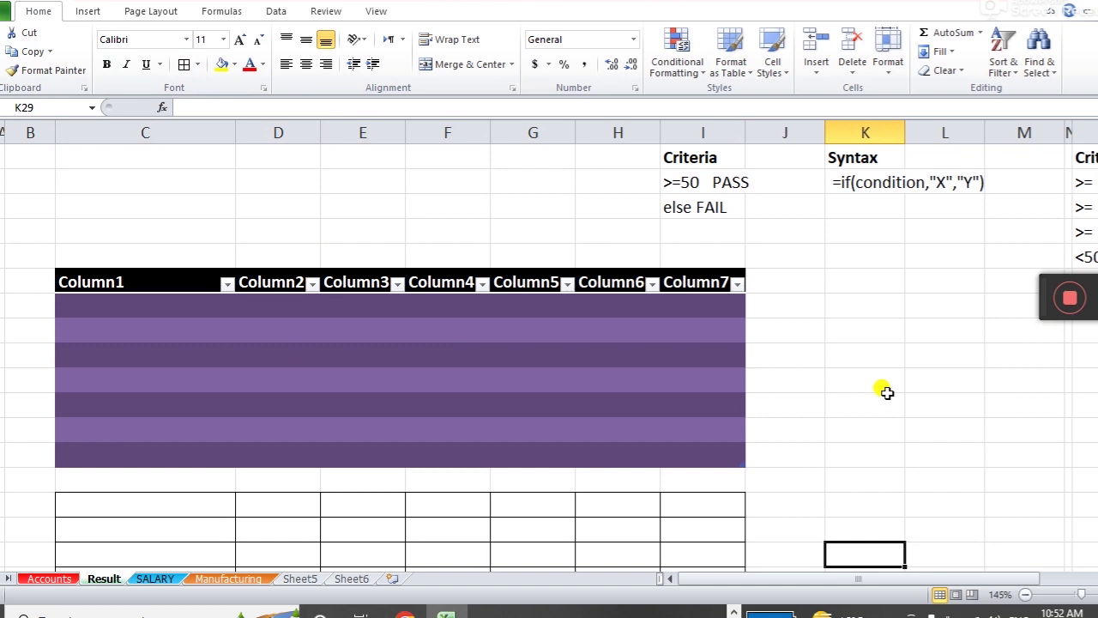
{"action": "left_click_drag", "start_coordinate": [865, 281], "coordinate": [1053, 435]}
{"action": "left_click", "coordinate": [184, 64]}
{"action": "left_click", "coordinate": [864, 506]}
{"action": "scroll", "coordinate": [866, 509], "scroll_direction": "down", "scroll_amount": 1}
{"action": "left_click", "coordinate": [869, 253]}
{"action": "scroll", "coordinate": [725, 387], "scroll_direction": "down", "scroll_amount": 1}
{"action": "scroll", "coordinate": [783, 416], "scroll_direction": "up", "scroll_amount": 1}
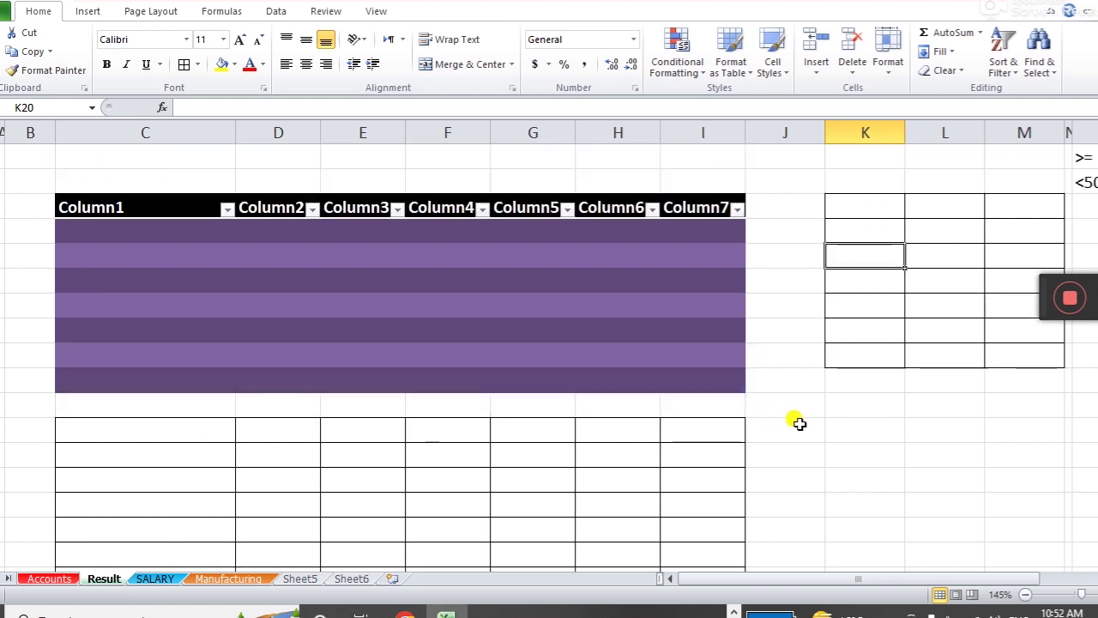
{"action": "left_click", "coordinate": [875, 279]}
{"action": "left_click", "coordinate": [874, 260]}
{"action": "left_click", "coordinate": [875, 274]}
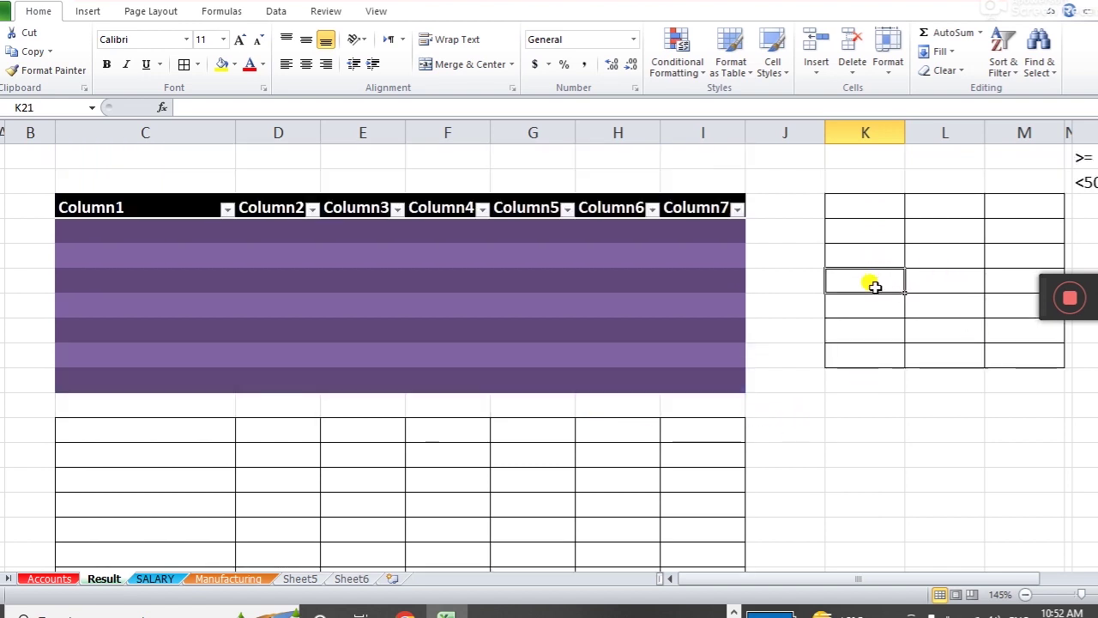
{"action": "left_click", "coordinate": [814, 76]}
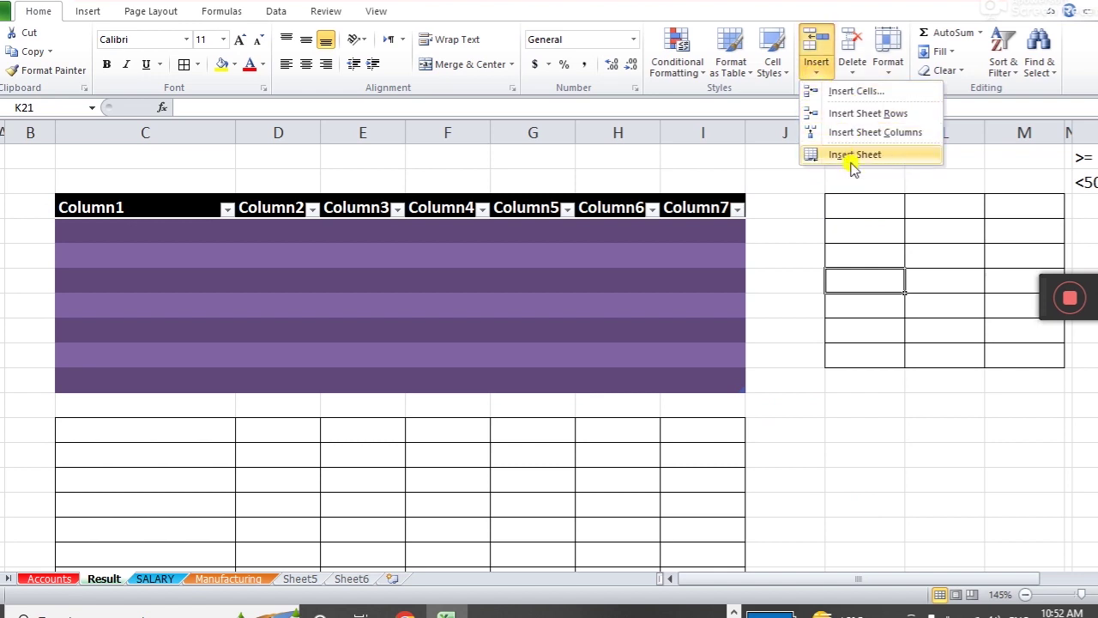
- Insert a new sheet row across the purple table and the bordered block
{"action": "left_click", "coordinate": [849, 114]}
{"action": "left_click", "coordinate": [519, 503]}
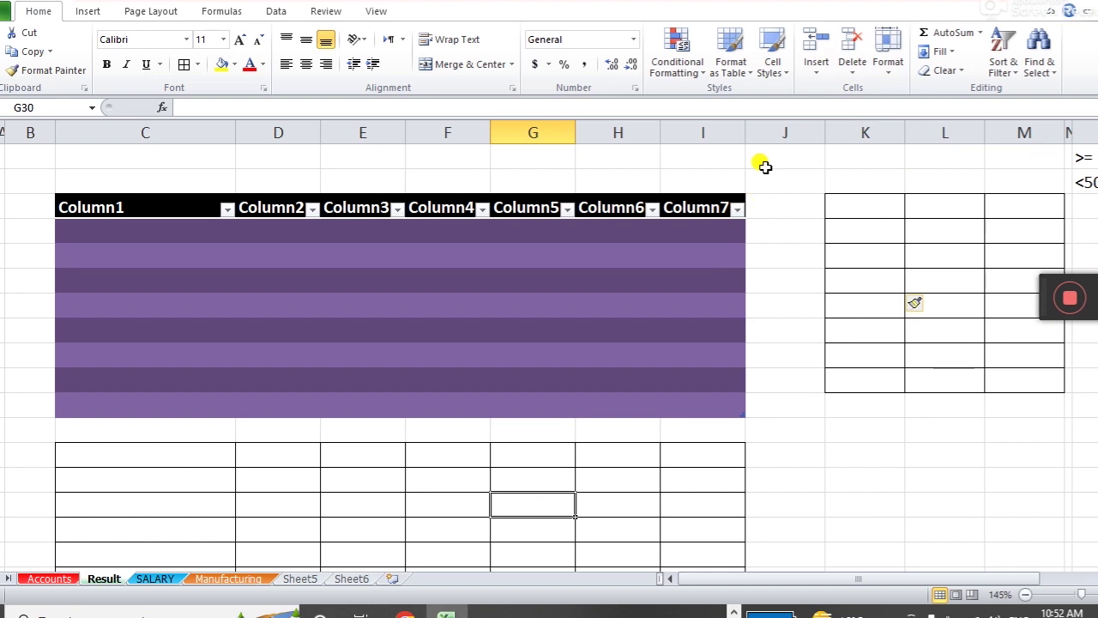
{"action": "left_click", "coordinate": [815, 83]}
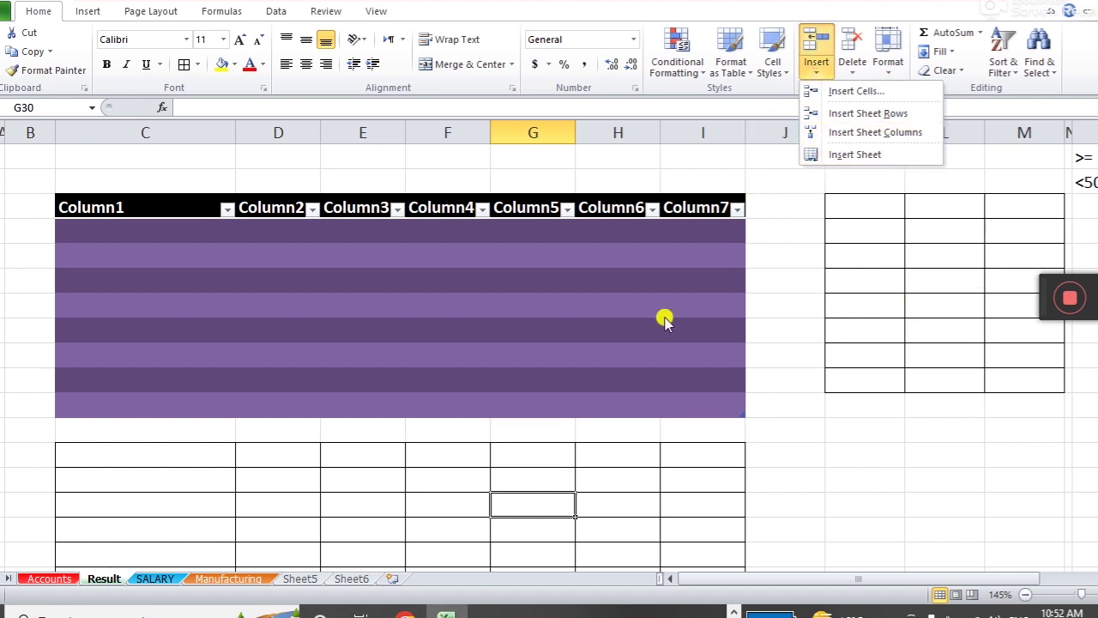
- Open the Insert options from G21 inside the table, close them unused, then select K19:K20
{"action": "left_click", "coordinate": [553, 292]}
{"action": "left_click", "coordinate": [816, 80]}
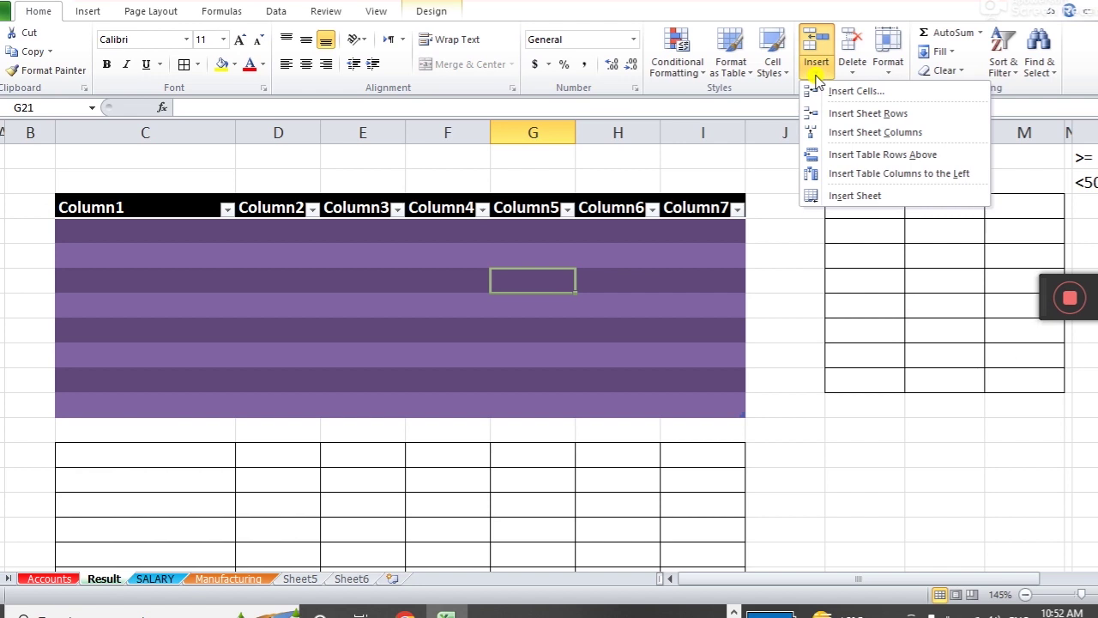
{"action": "left_click", "coordinate": [864, 304]}
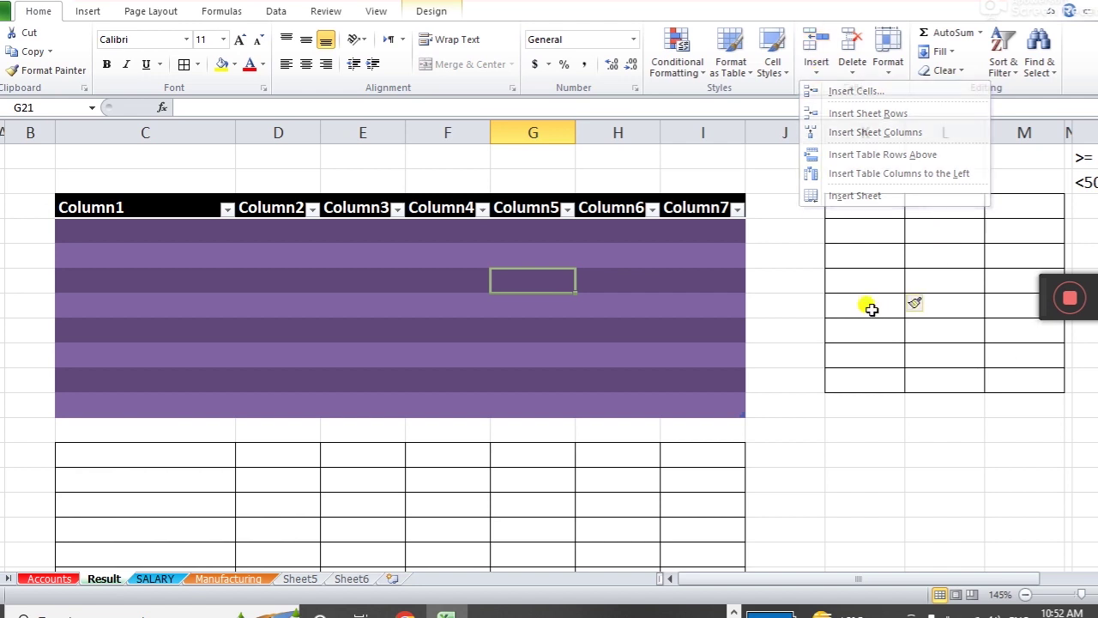
{"action": "left_click", "coordinate": [852, 278]}
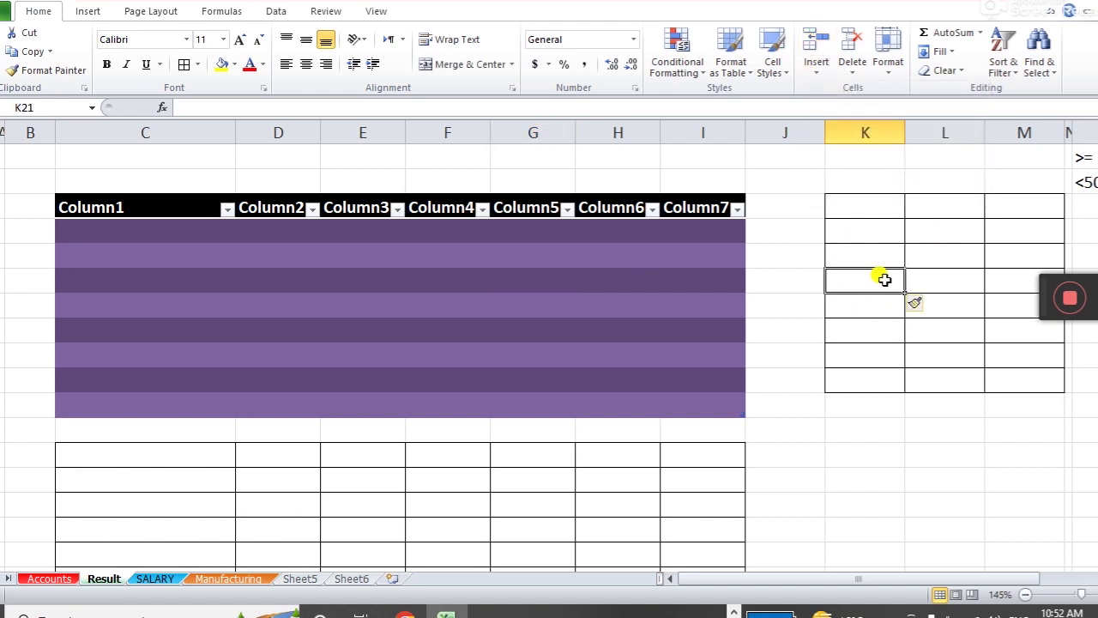
{"action": "left_click_drag", "start_coordinate": [871, 237], "coordinate": [916, 269]}
- Enter sadf/asdf/dfasd sample entries down column K, then insert a sheet row at 22 and undo it
{"action": "type", "text": "sa"}
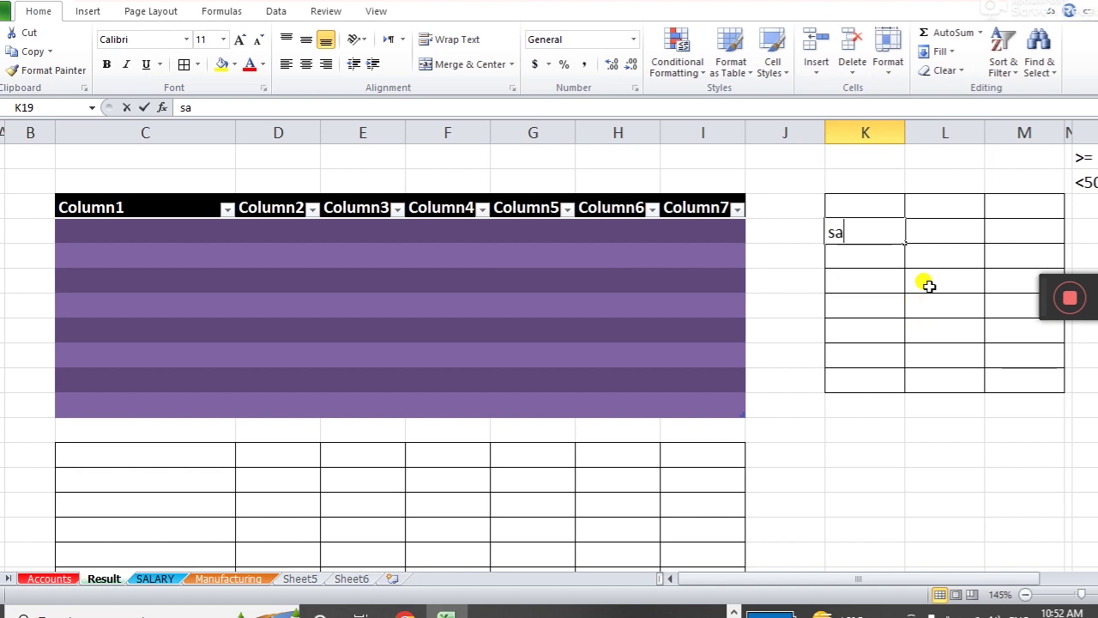
{"action": "type", "text": "df sadf sadf asdf asdf dfasd f"}
{"action": "key", "text": "Up"}
{"action": "key", "text": "Up"}
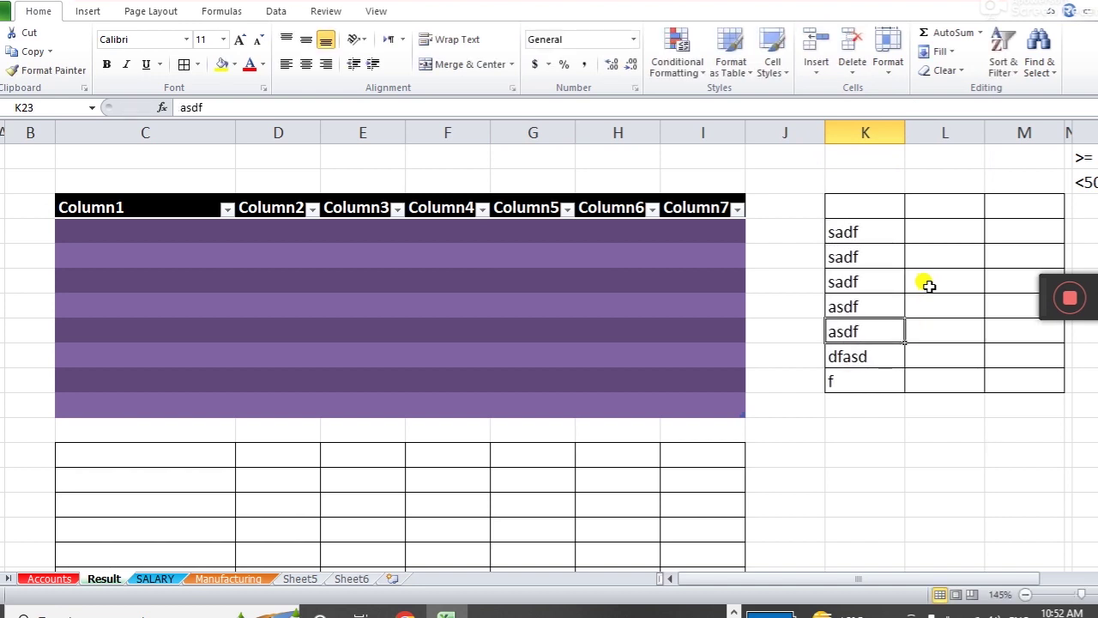
{"action": "key", "text": "Up"}
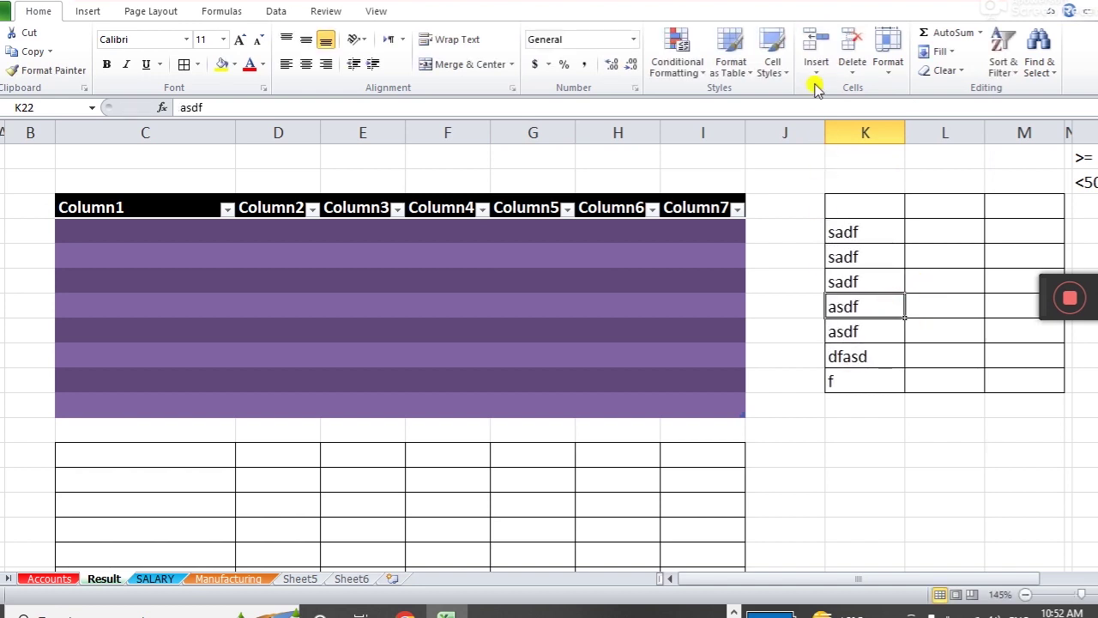
{"action": "left_click", "coordinate": [816, 77]}
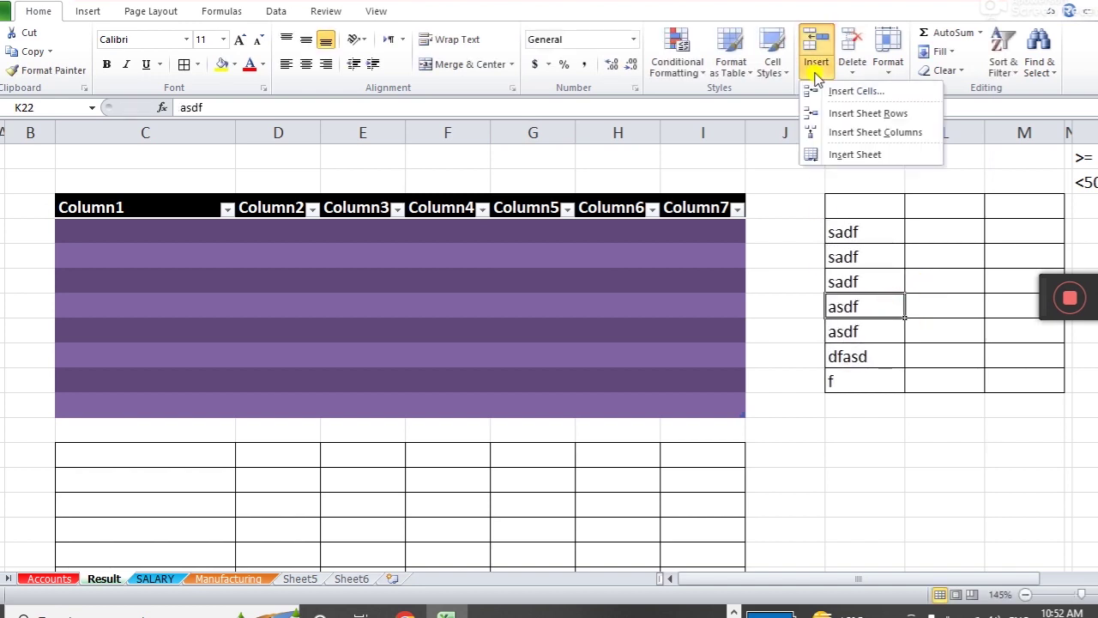
{"action": "left_click", "coordinate": [874, 114]}
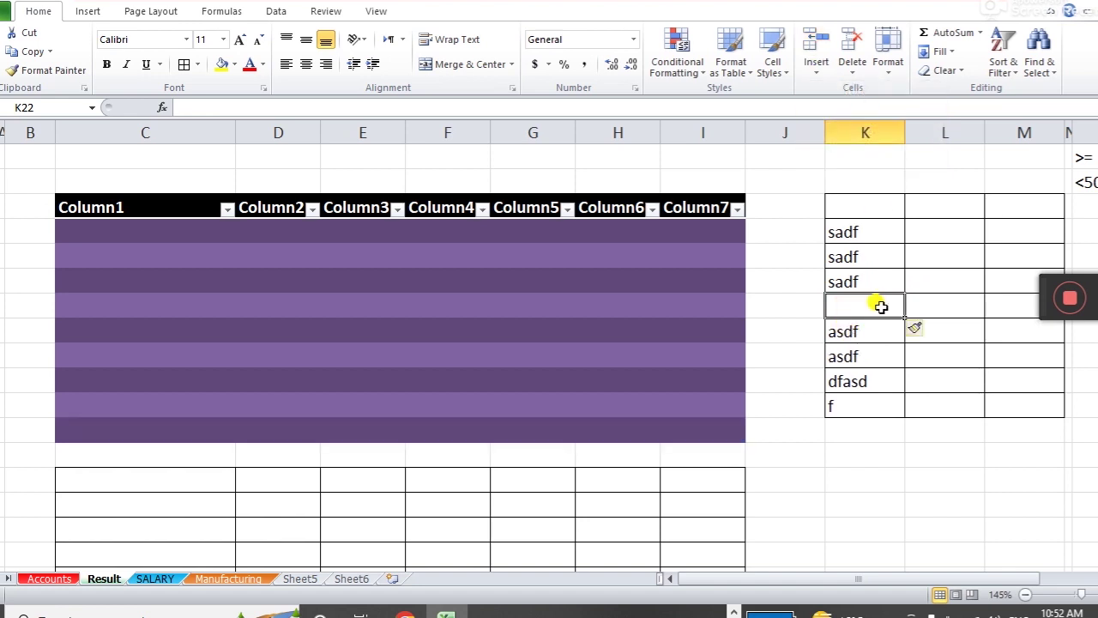
{"action": "key", "text": "ctrl+z"}
- Fill Column6 from H19 down with adf, asd, fsa, df, sadf, sadf, asdf, sdf
{"action": "left_click", "coordinate": [608, 237]}
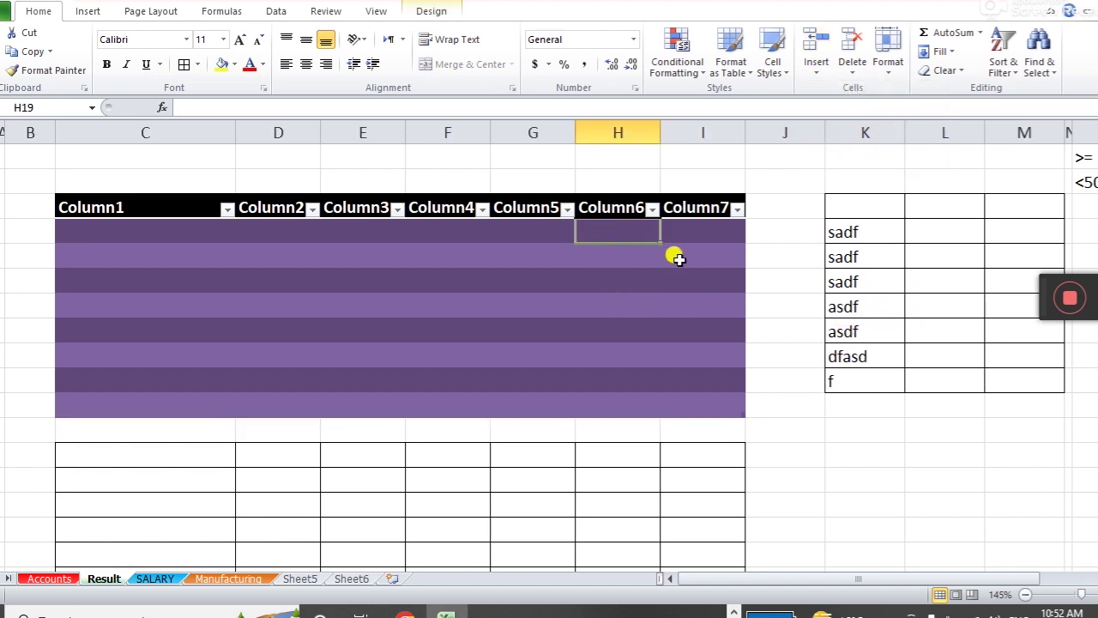
{"action": "type", "text": "sadf asd fsa df sadf sadf asdf sdf"}
{"action": "key", "text": "Tab"}
- Insert a blank sheet row at row 23, select F23:H23, undo it, and return to E19
{"action": "left_click", "coordinate": [830, 333]}
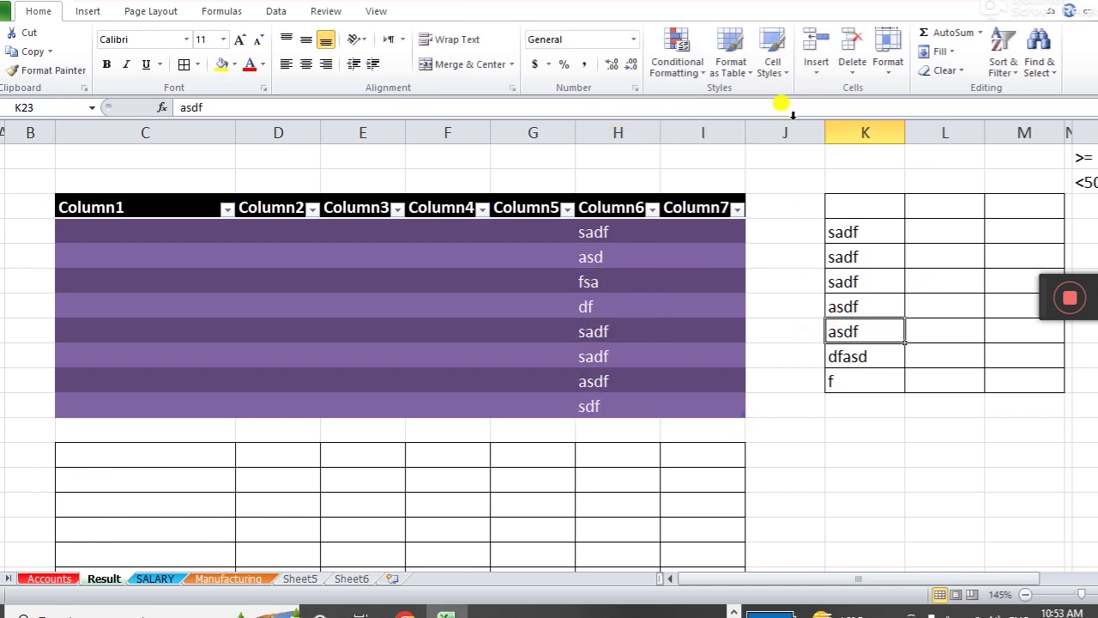
{"action": "left_click", "coordinate": [816, 75]}
{"action": "left_click", "coordinate": [847, 114]}
{"action": "left_click_drag", "start_coordinate": [863, 343], "coordinate": [922, 333]}
{"action": "left_click_drag", "start_coordinate": [601, 331], "coordinate": [435, 332]}
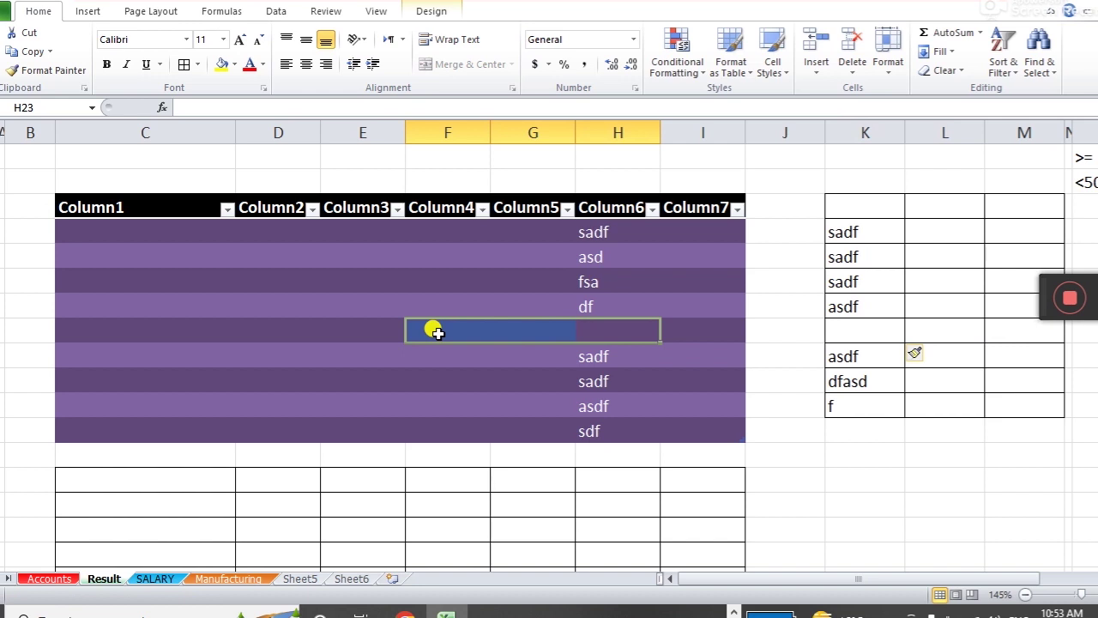
{"action": "key", "text": "ctrl+z"}
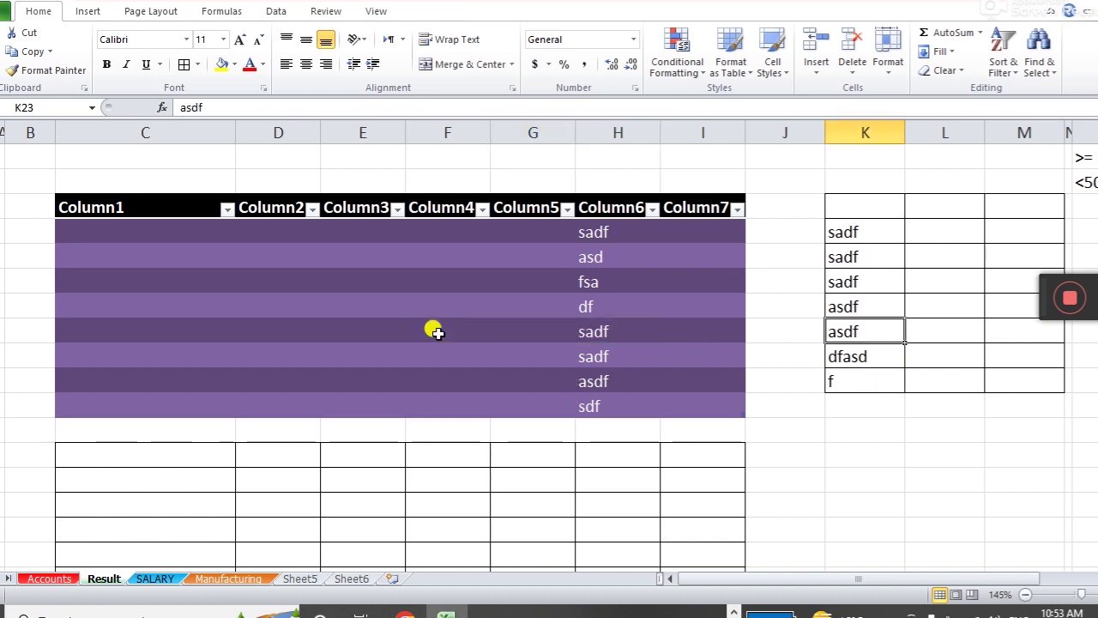
{"action": "scroll", "coordinate": [478, 417], "scroll_direction": "down", "scroll_amount": 1}
{"action": "left_click", "coordinate": [412, 428]}
{"action": "scroll", "coordinate": [380, 436], "scroll_direction": "up", "scroll_amount": 1}
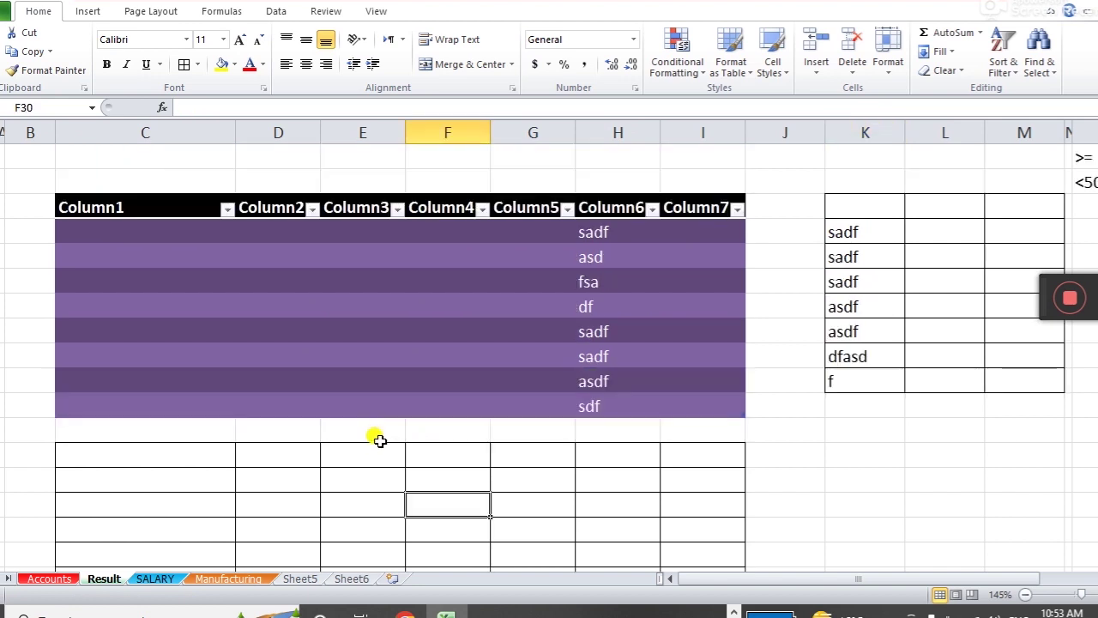
{"action": "left_click", "coordinate": [355, 233]}
- Enter asdf/sdaf, dsaf/sadff and sdfa in the first rows of Column3 and Column4
{"action": "type", "text": "asdf"}
{"action": "key", "text": "Tab"}
{"action": "type", "text": "sdaf"}
{"action": "key", "text": "Return"}
{"action": "type", "text": "dsaf"}
{"action": "key", "text": "Tab"}
{"action": "type", "text": "sadff"}
{"action": "key", "text": "Return"}
{"action": "type", "text": "sdfa"}
{"action": "key", "text": "Return"}
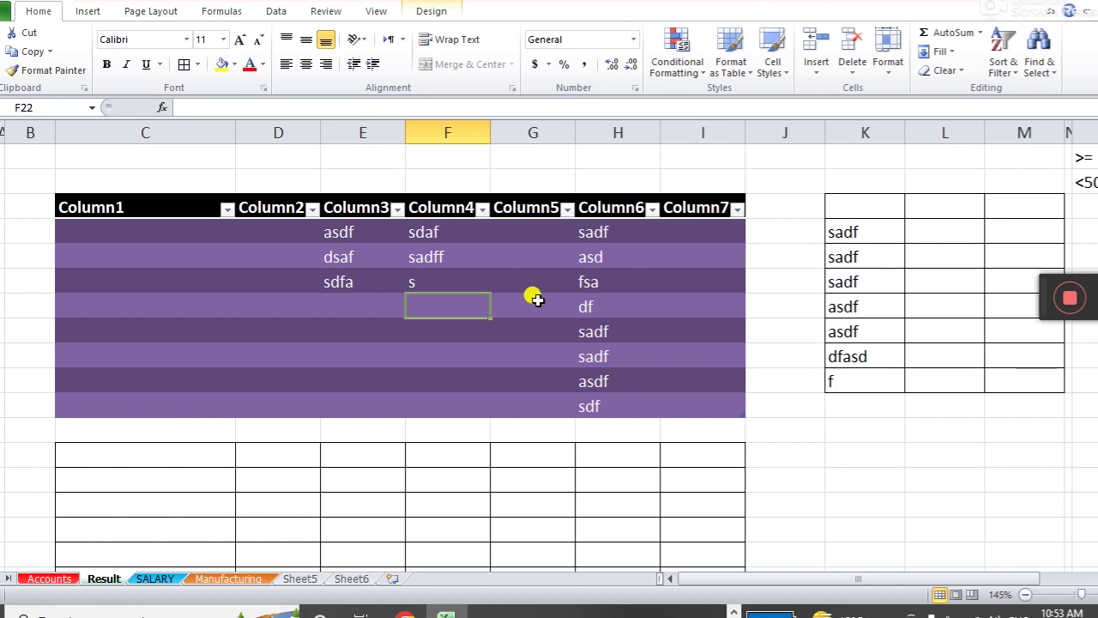
- Continue with sdfa/sadff, sadf/sdf, sadf/sadff and sadf/asdf in the following rows
{"action": "type", "text": "sdfa"}
{"action": "key", "text": "Tab"}
{"action": "type", "text": "sadff"}
{"action": "key", "text": "Return"}
{"action": "type", "text": "sadf\tsdf"}
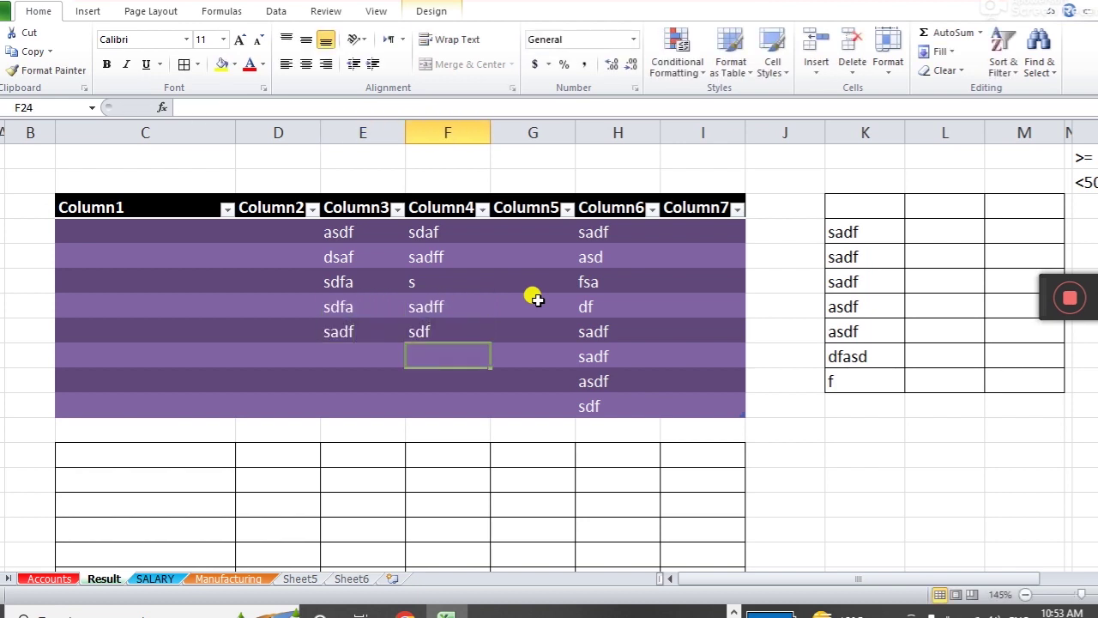
{"action": "key", "text": "Left"}
{"action": "type", "text": "sadf\tsadff"}
{"action": "key", "text": "Left"}
{"action": "type", "text": "sadf"}
{"action": "key", "text": "Tab"}
{"action": "type", "text": "asdf"}
{"action": "key", "text": "Tab"}
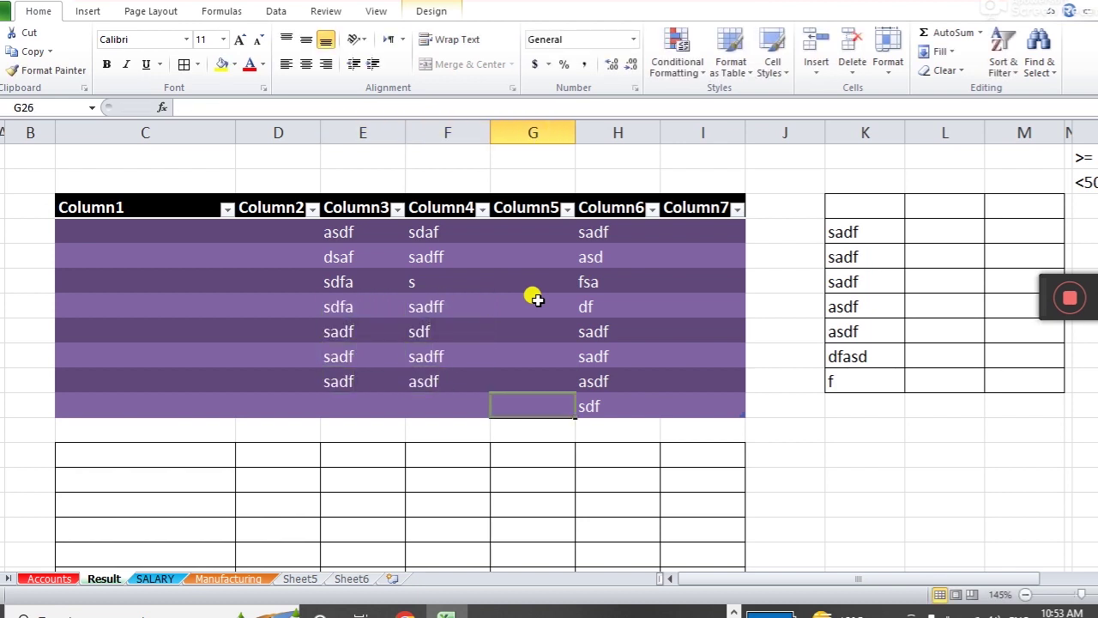
- Insert an empty sheet column at column F, select its cells, then undo it
{"action": "left_click", "coordinate": [446, 478]}
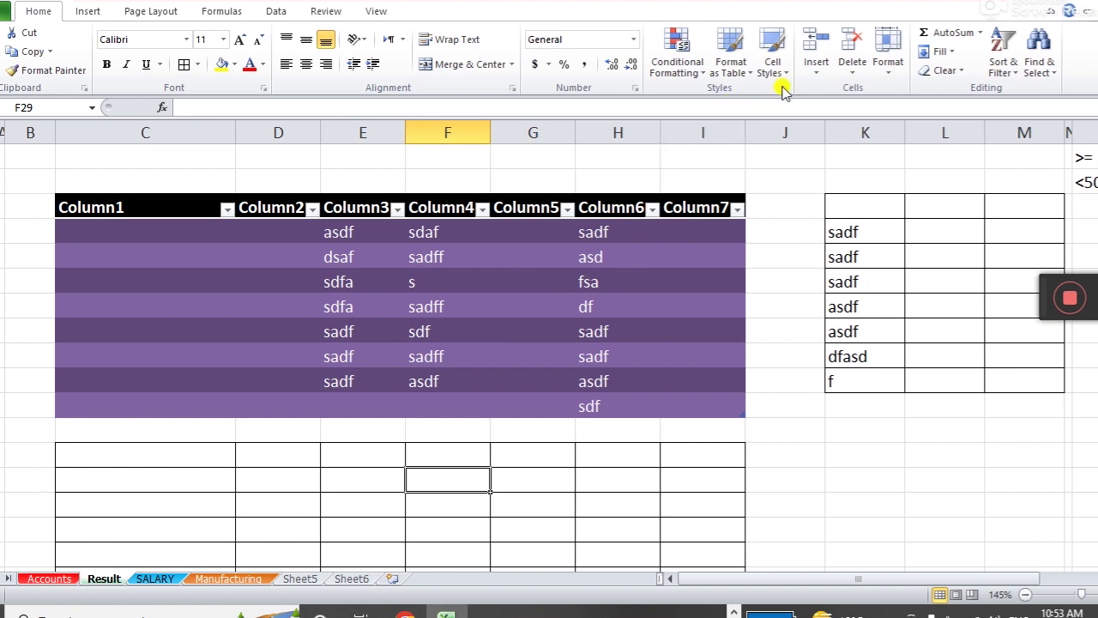
{"action": "left_click", "coordinate": [816, 69]}
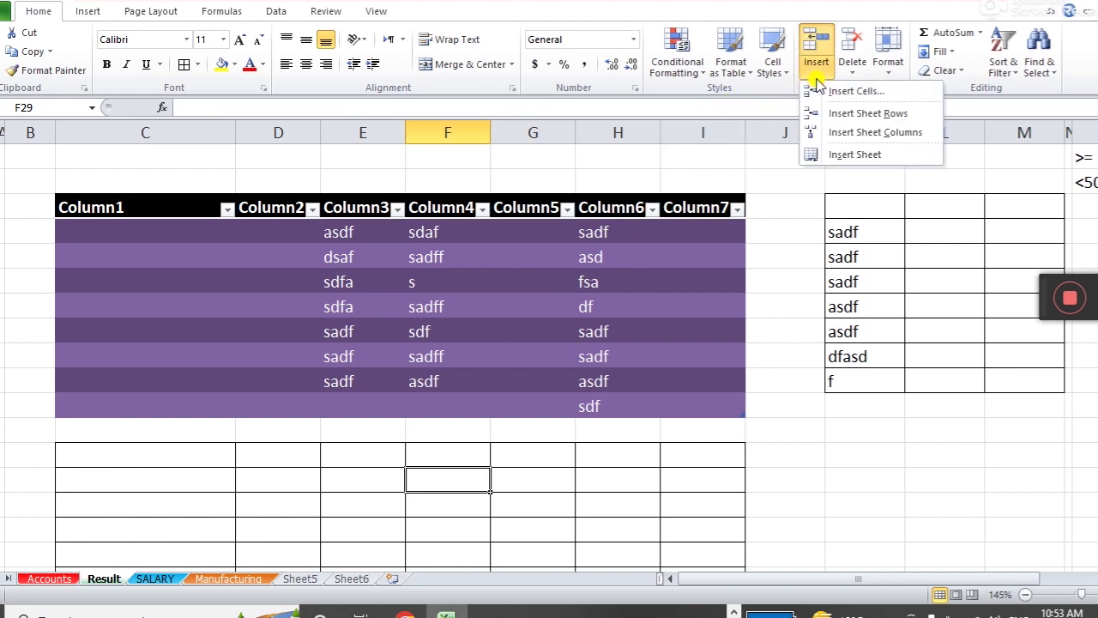
{"action": "left_click", "coordinate": [844, 135]}
{"action": "left_click_drag", "start_coordinate": [455, 459], "coordinate": [449, 522]}
{"action": "left_click_drag", "start_coordinate": [448, 228], "coordinate": [449, 341]}
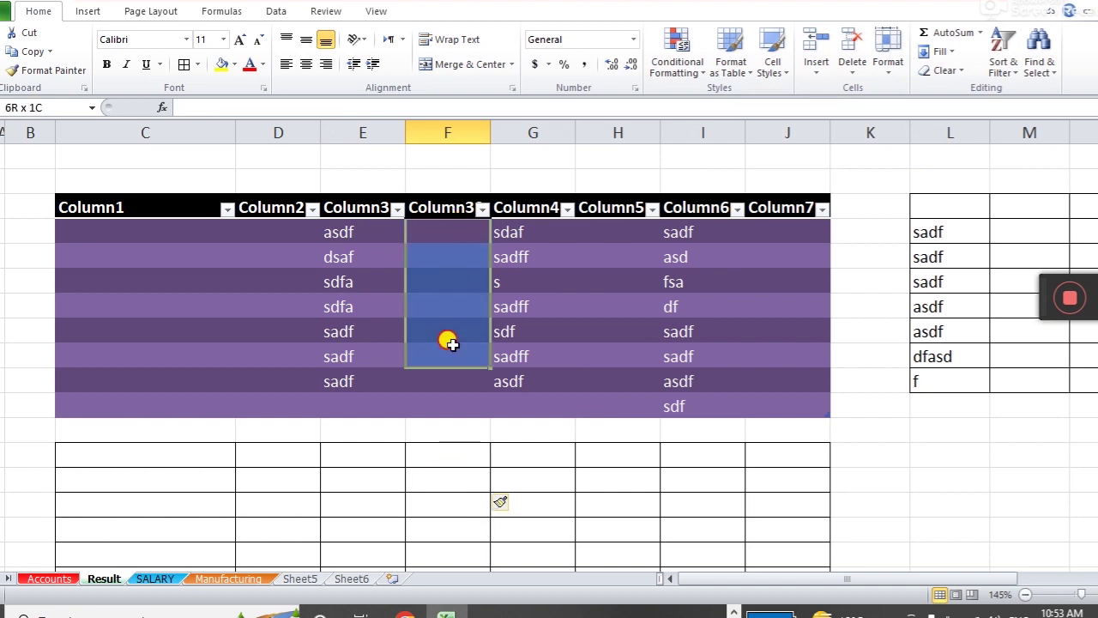
{"action": "key", "text": "ctrl+z"}
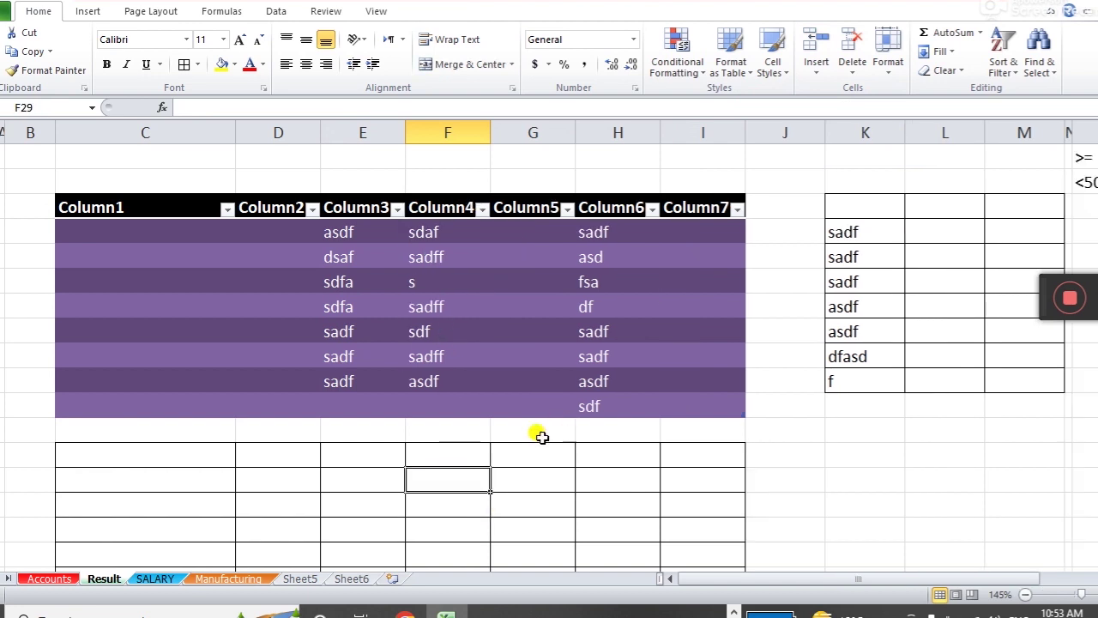
{"action": "left_click", "coordinate": [456, 283]}
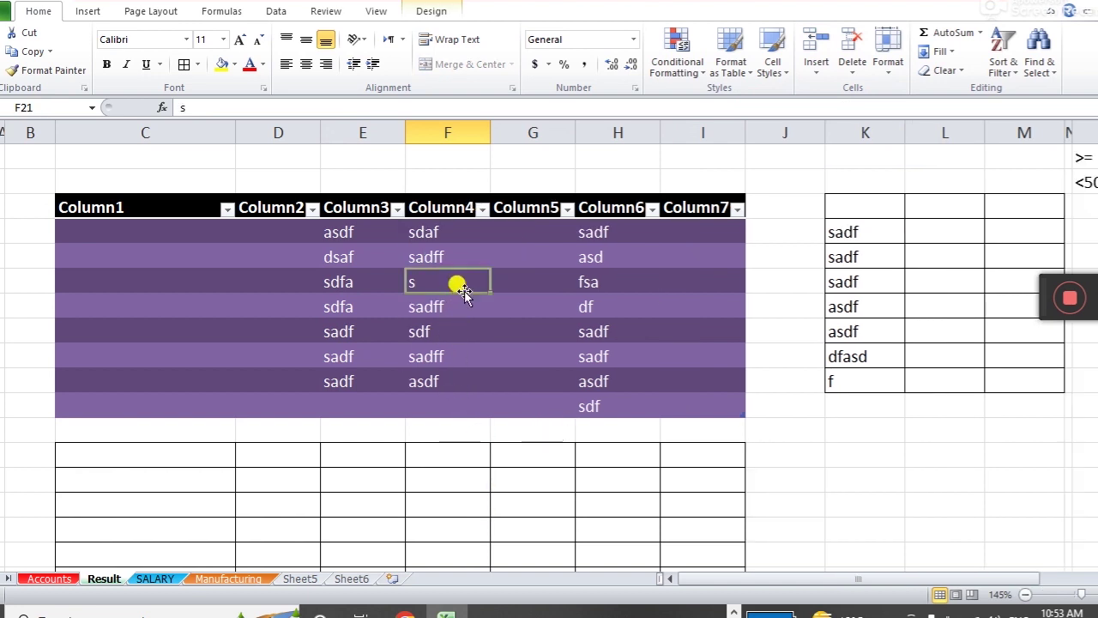
- Insert a table row above the sdfa row, then try a table column left of Column4 and undo it
{"action": "left_click", "coordinate": [818, 74]}
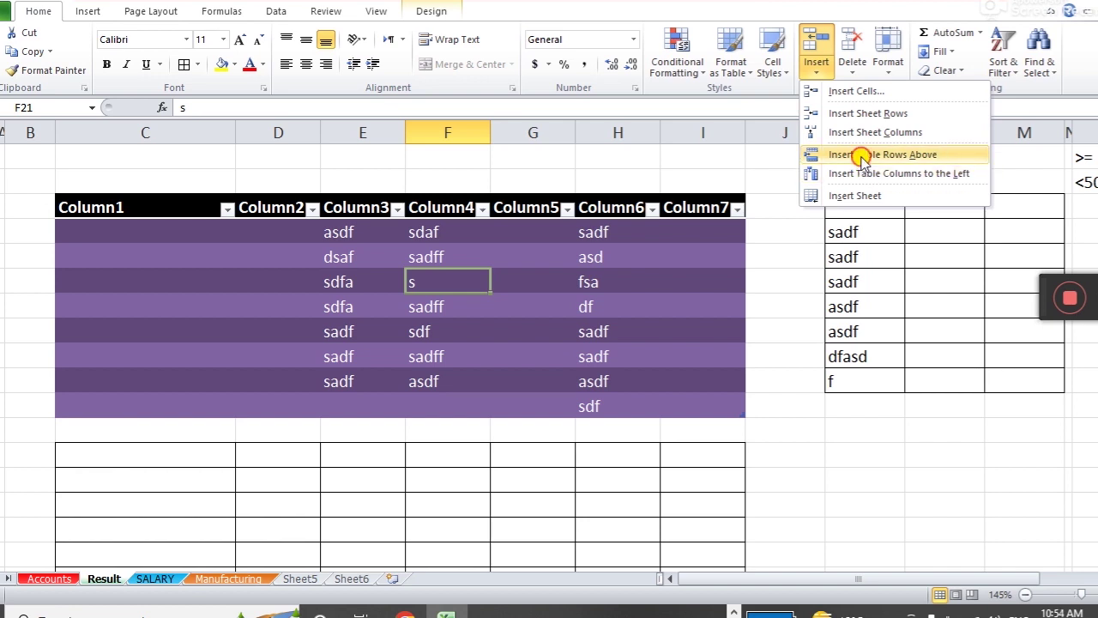
{"action": "left_click", "coordinate": [862, 158]}
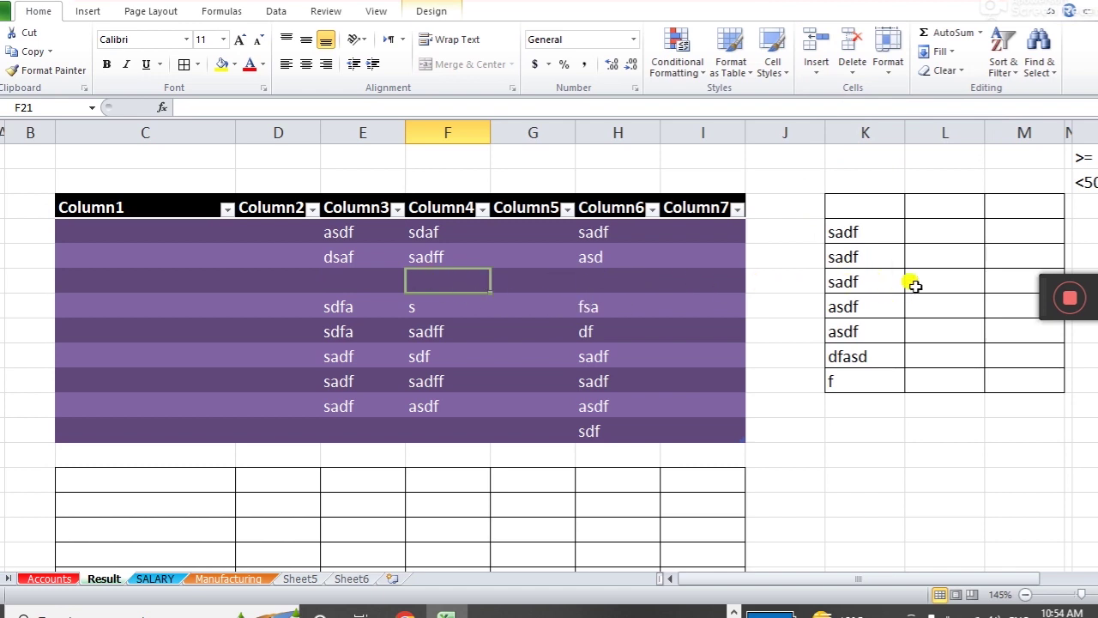
{"action": "left_click", "coordinate": [451, 353]}
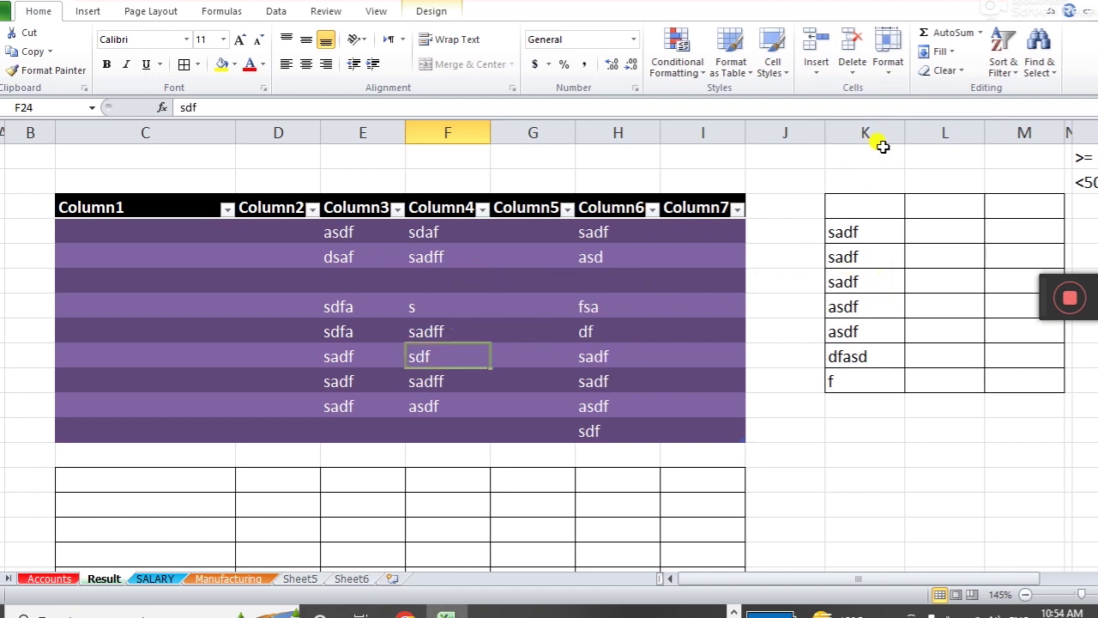
{"action": "left_click", "coordinate": [816, 67]}
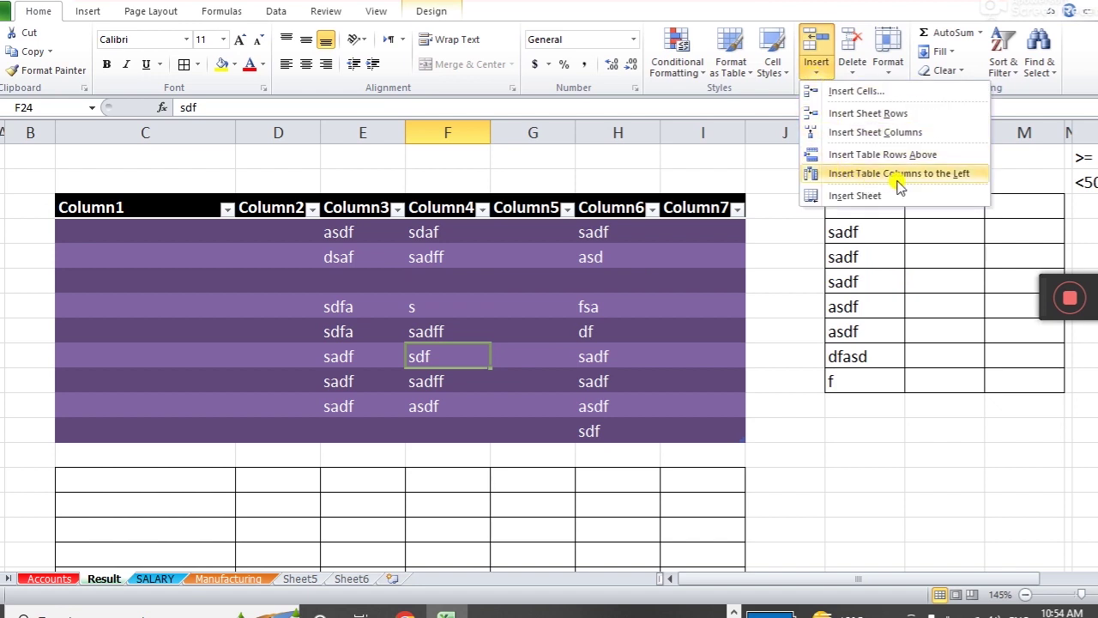
{"action": "left_click", "coordinate": [952, 176]}
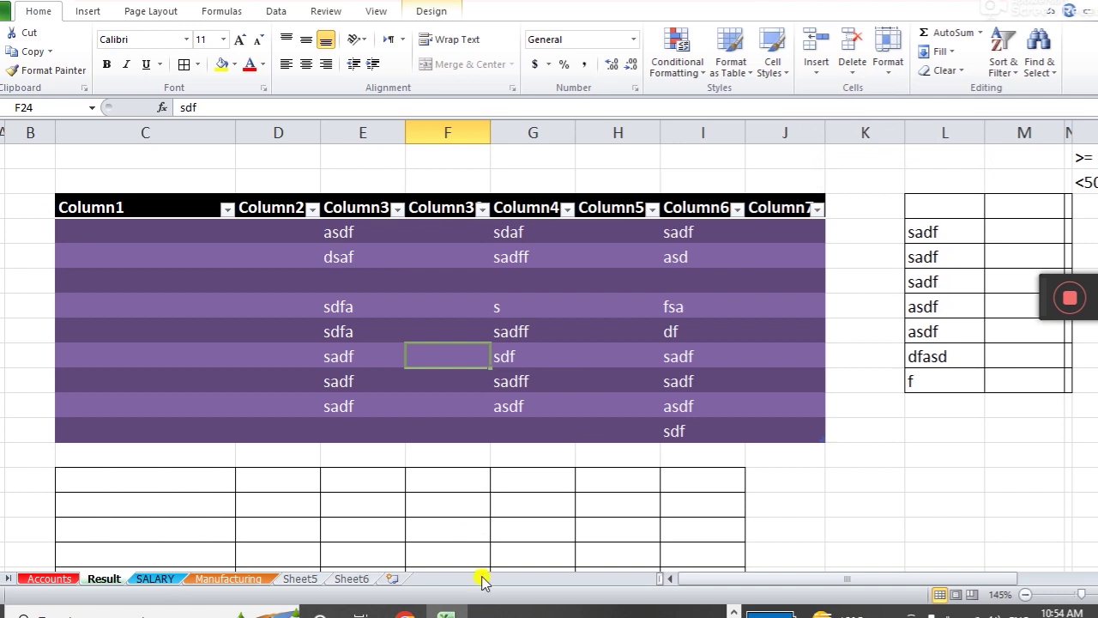
{"action": "key", "text": "ctrl+z"}
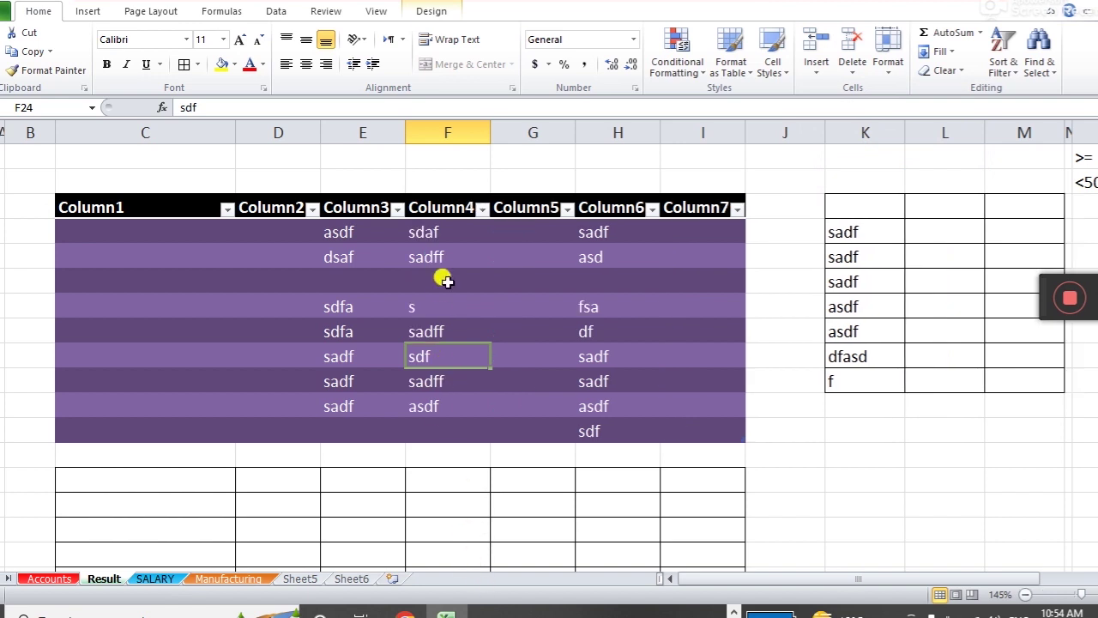
{"action": "mouse_move", "coordinate": [152, 206]}
{"action": "left_mouse_down"}
{"action": "mouse_move", "coordinate": [608, 350]}
{"action": "mouse_move", "coordinate": [654, 421]}
{"action": "left_mouse_up"}
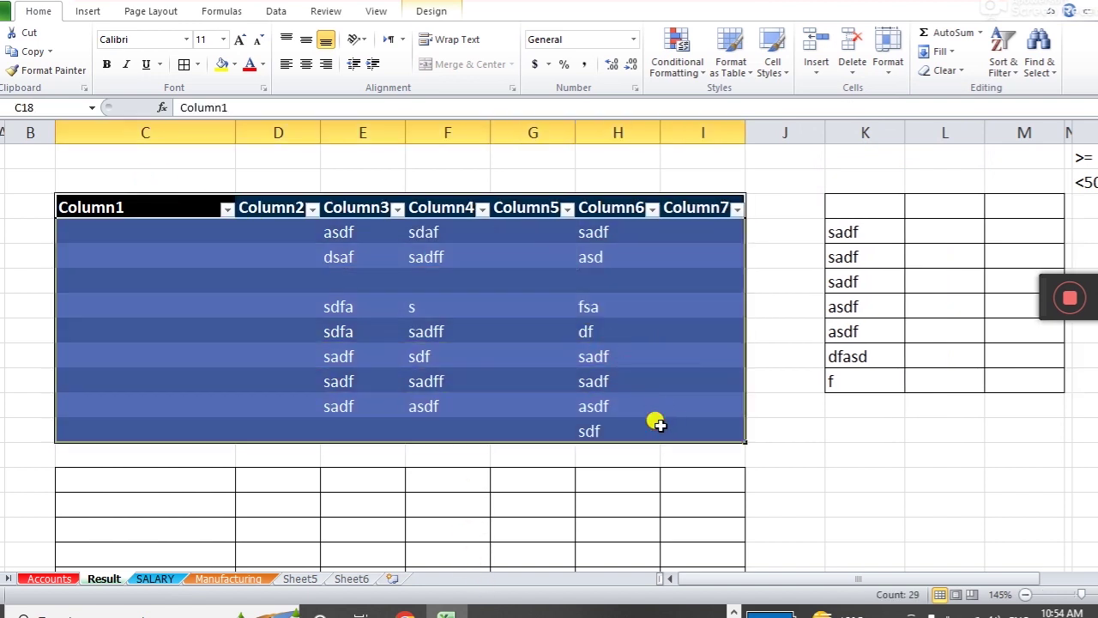
- Scroll below the bordered grid, switch to the Insert ribbon, and select cell C38
{"action": "scroll", "coordinate": [655, 421], "scroll_direction": "down", "scroll_amount": 4}
{"action": "left_click_drag", "start_coordinate": [159, 403], "coordinate": [553, 557]}
{"action": "left_click", "coordinate": [87, 11]}
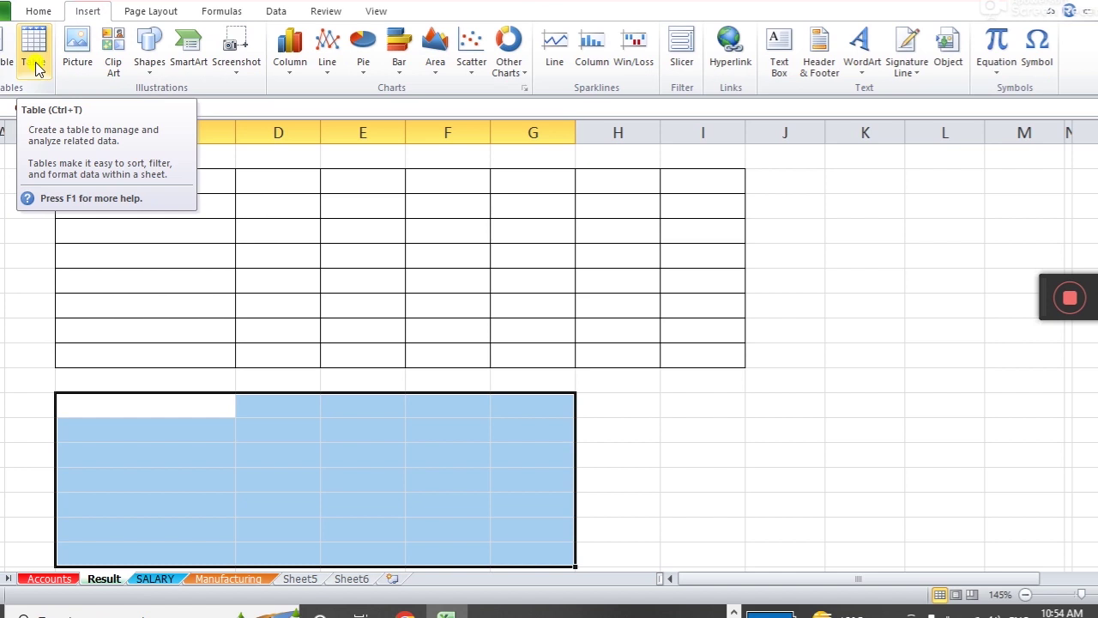
{"action": "left_click", "coordinate": [278, 429]}
{"action": "left_click", "coordinate": [174, 399]}
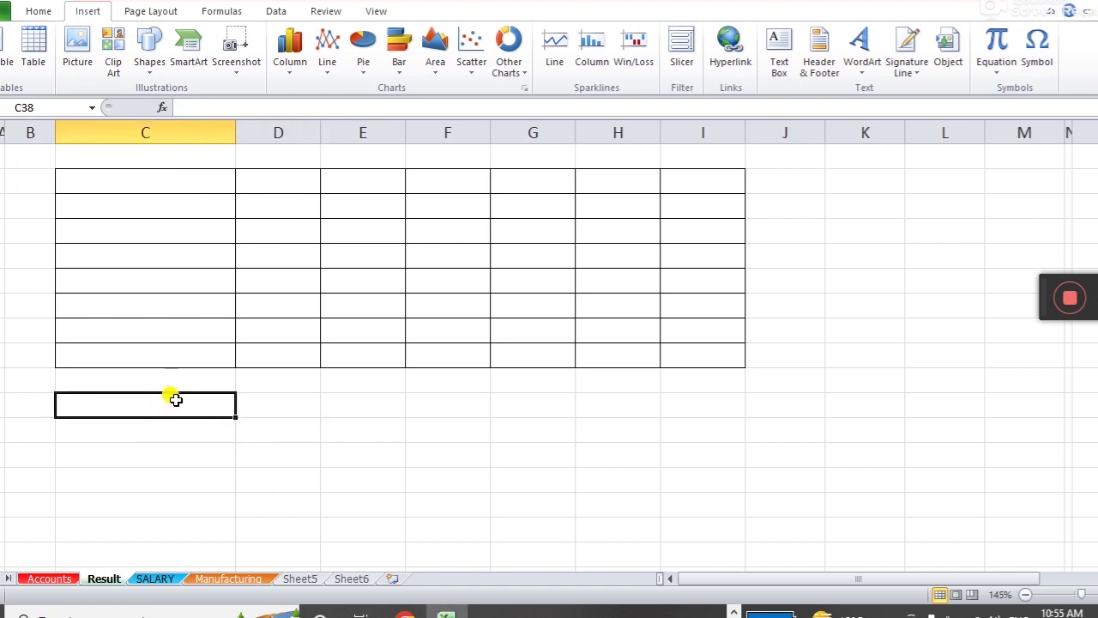
- Insert a WhatsApp image from Downloads, delete it, then insert the birthday-card image instead
{"action": "left_click", "coordinate": [84, 57]}
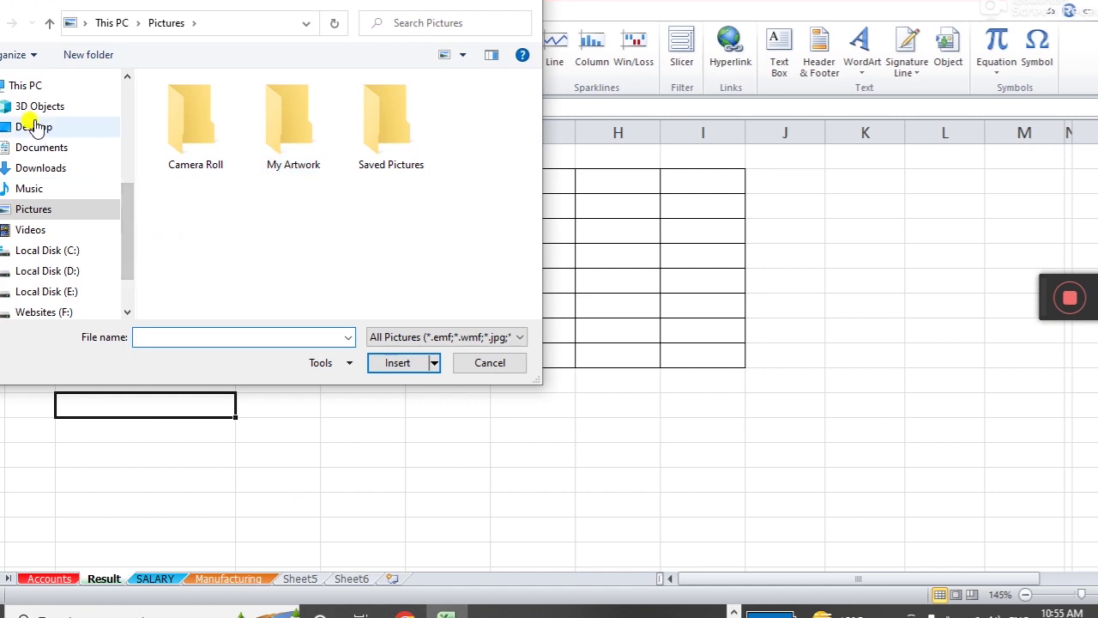
{"action": "left_click", "coordinate": [38, 167]}
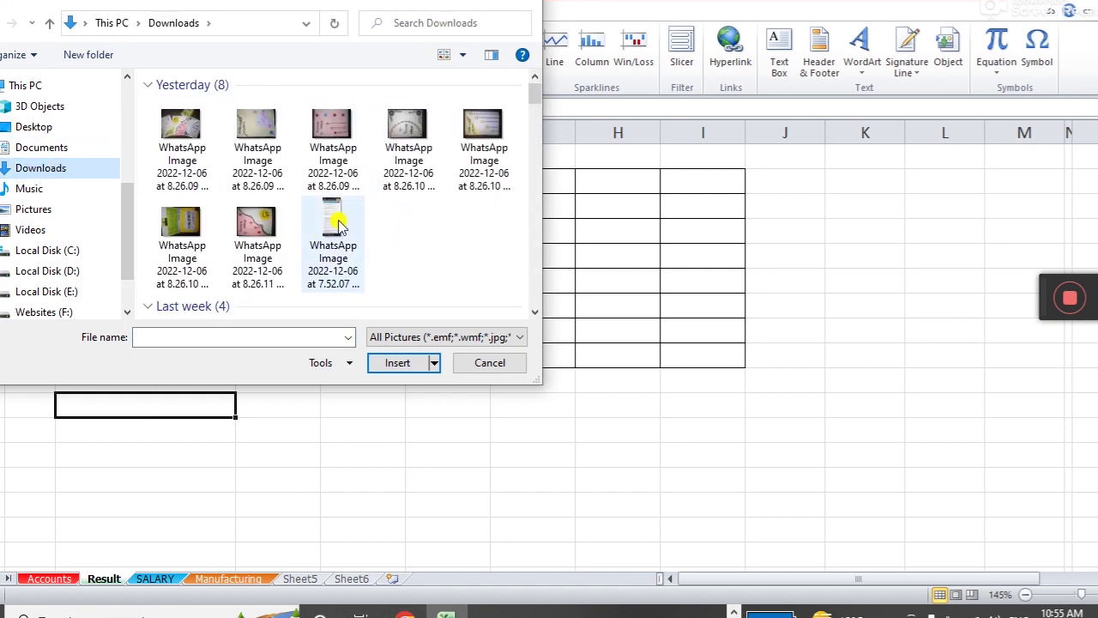
{"action": "double_click", "coordinate": [179, 126]}
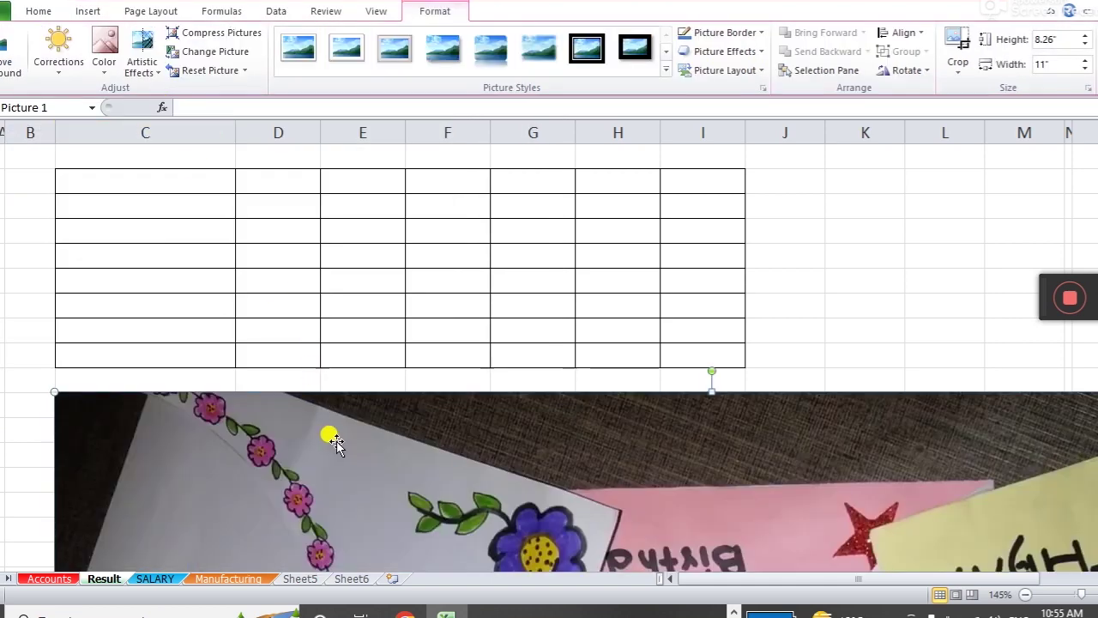
{"action": "key", "text": "Delete"}
{"action": "scroll", "coordinate": [216, 452], "scroll_direction": "down", "scroll_amount": 1}
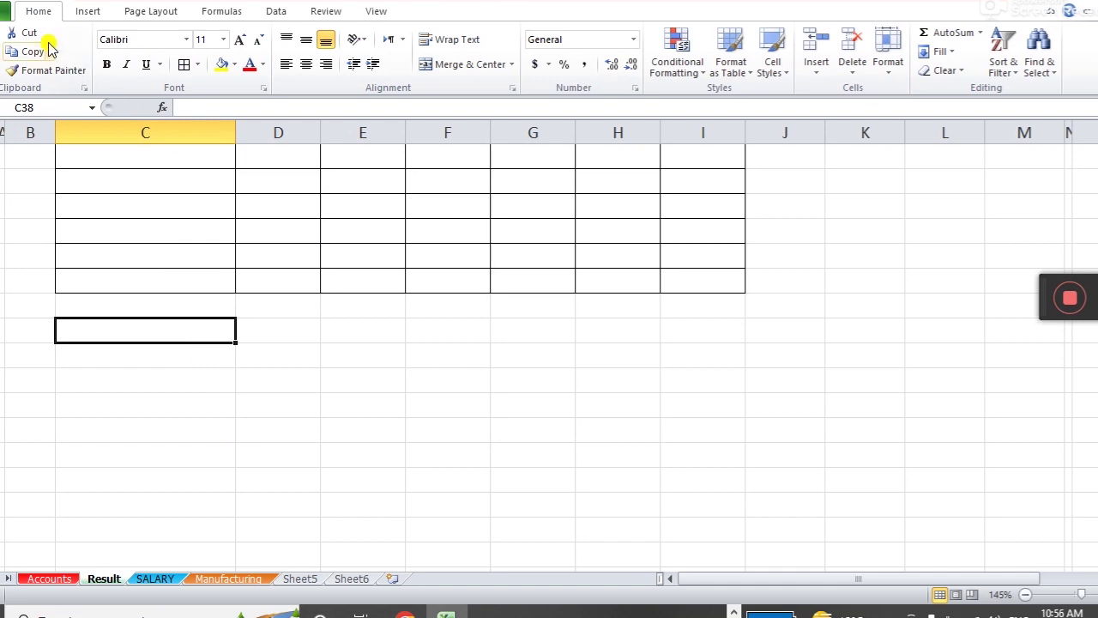
{"action": "left_click", "coordinate": [86, 11]}
{"action": "left_click", "coordinate": [77, 56]}
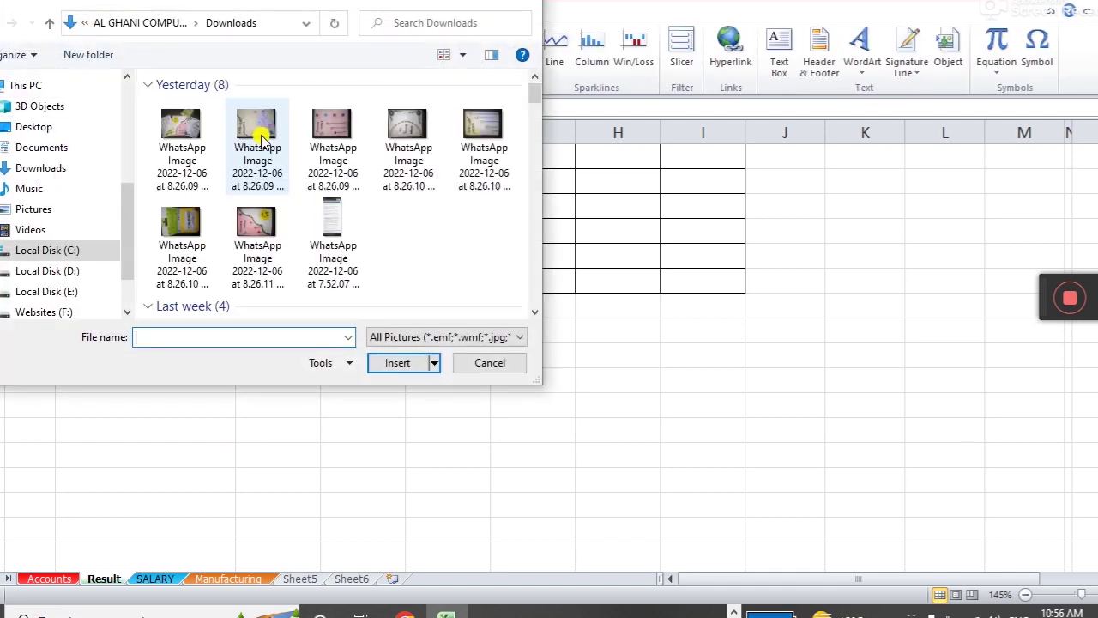
{"action": "double_click", "coordinate": [333, 133]}
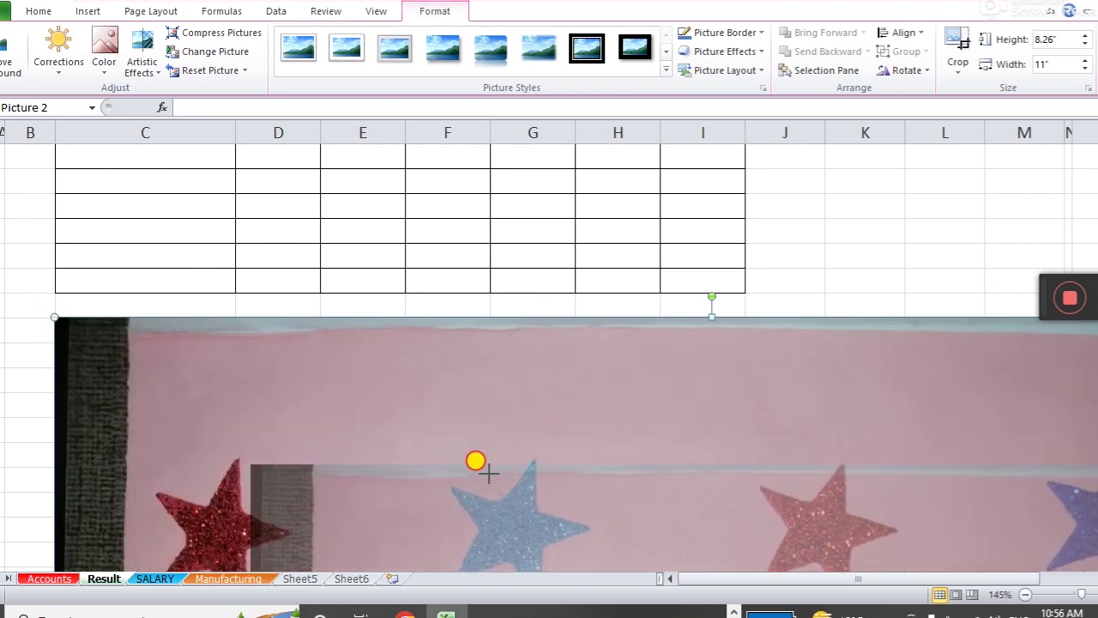
- Shrink the birthday-card photo with its handles, set its height to 1", and drag it below the table
{"action": "left_click_drag", "start_coordinate": [50, 312], "coordinate": [300, 502]}
{"action": "mouse_move", "coordinate": [575, 522]}
{"action": "left_mouse_down"}
{"action": "mouse_move", "coordinate": [285, 227]}
{"action": "mouse_move", "coordinate": [290, 203]}
{"action": "left_mouse_up"}
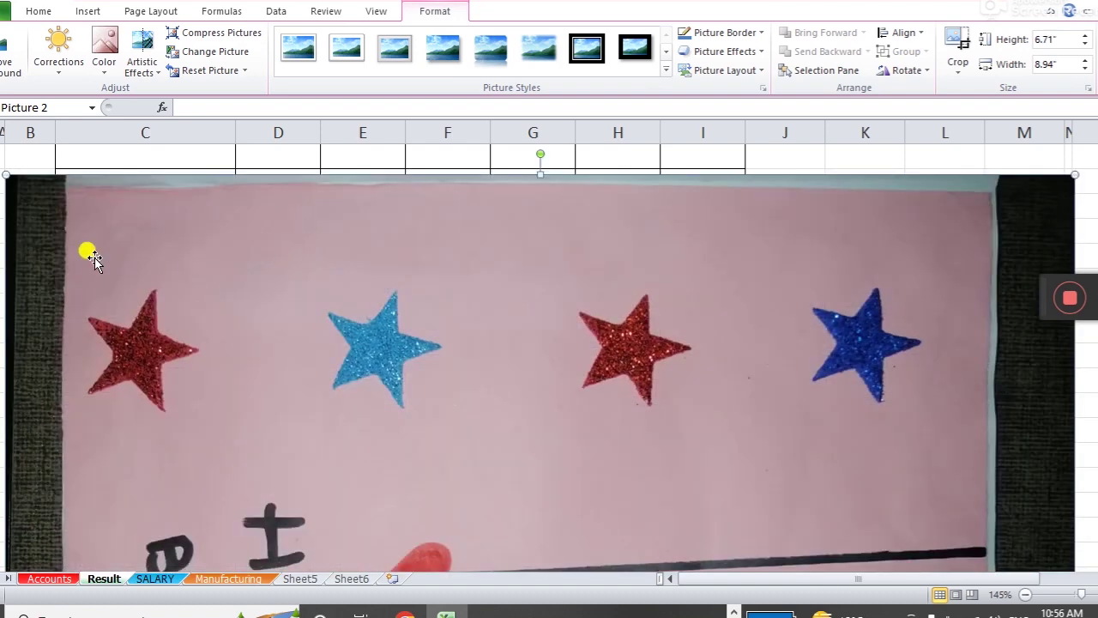
{"action": "left_click_drag", "start_coordinate": [16, 172], "coordinate": [441, 502]}
{"action": "left_click_drag", "start_coordinate": [524, 525], "coordinate": [130, 182]}
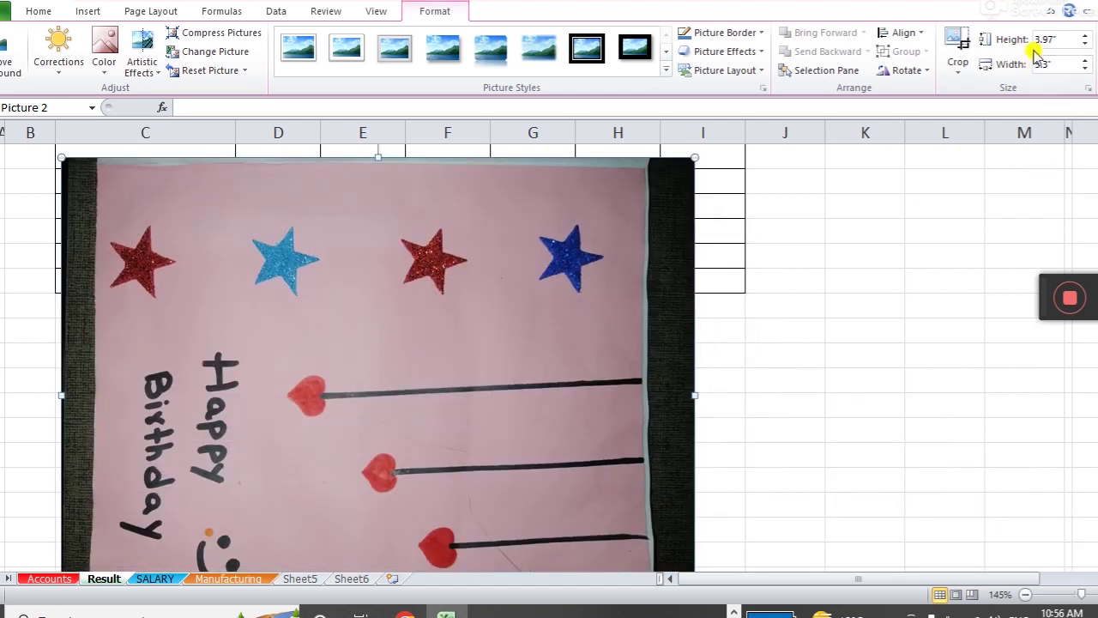
{"action": "left_click_drag", "start_coordinate": [1023, 43], "coordinate": [1081, 48]}
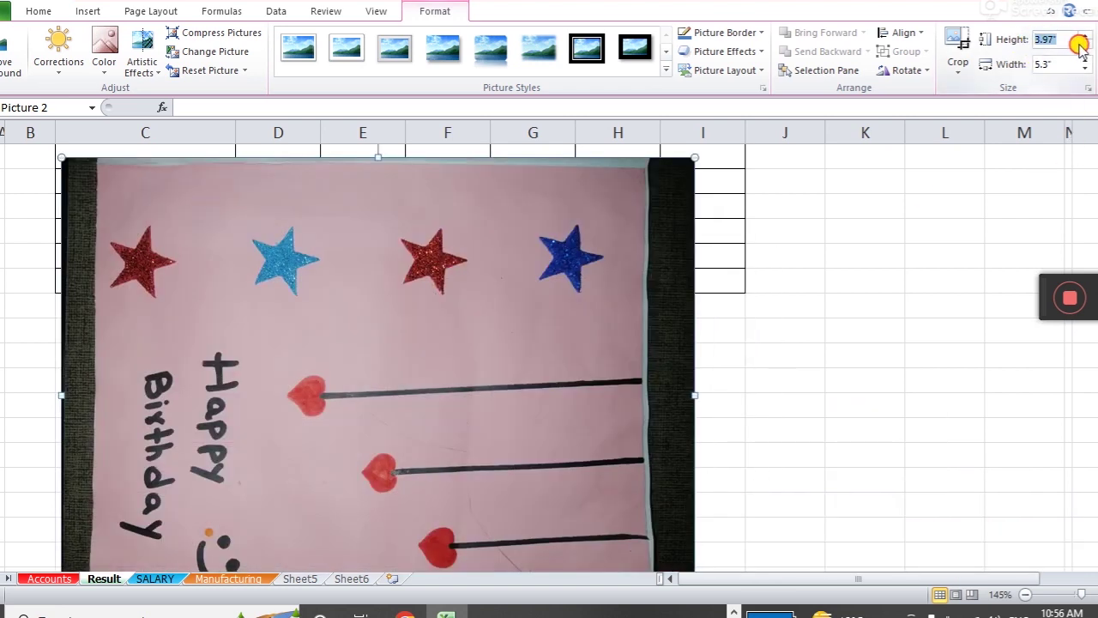
{"action": "type", "text": "1"}
{"action": "key", "text": "Return"}
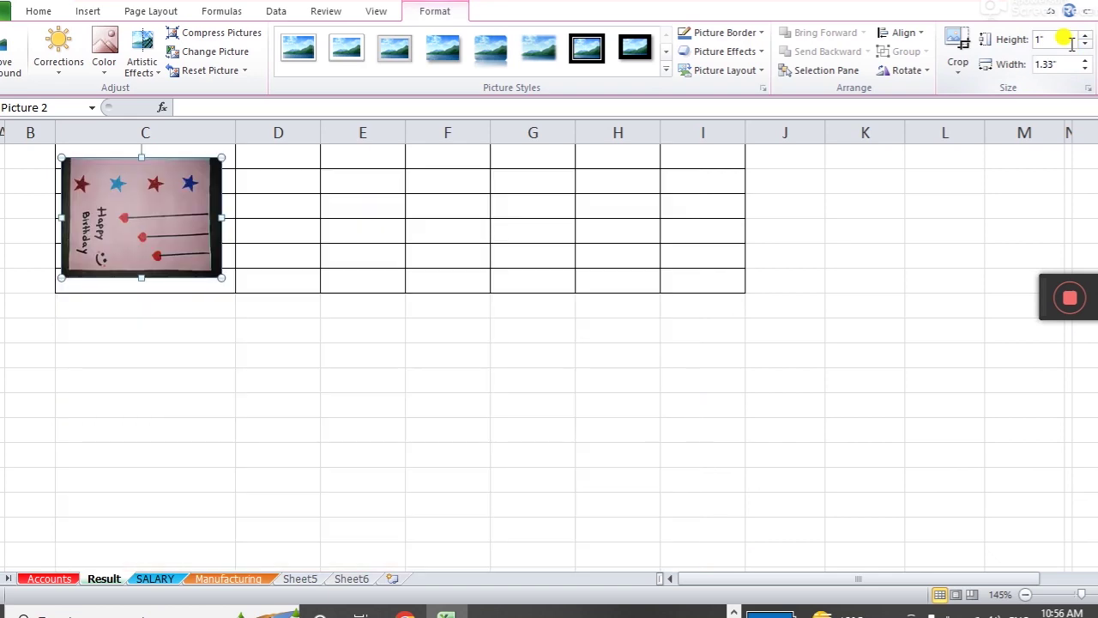
{"action": "left_click_drag", "start_coordinate": [163, 222], "coordinate": [251, 439]}
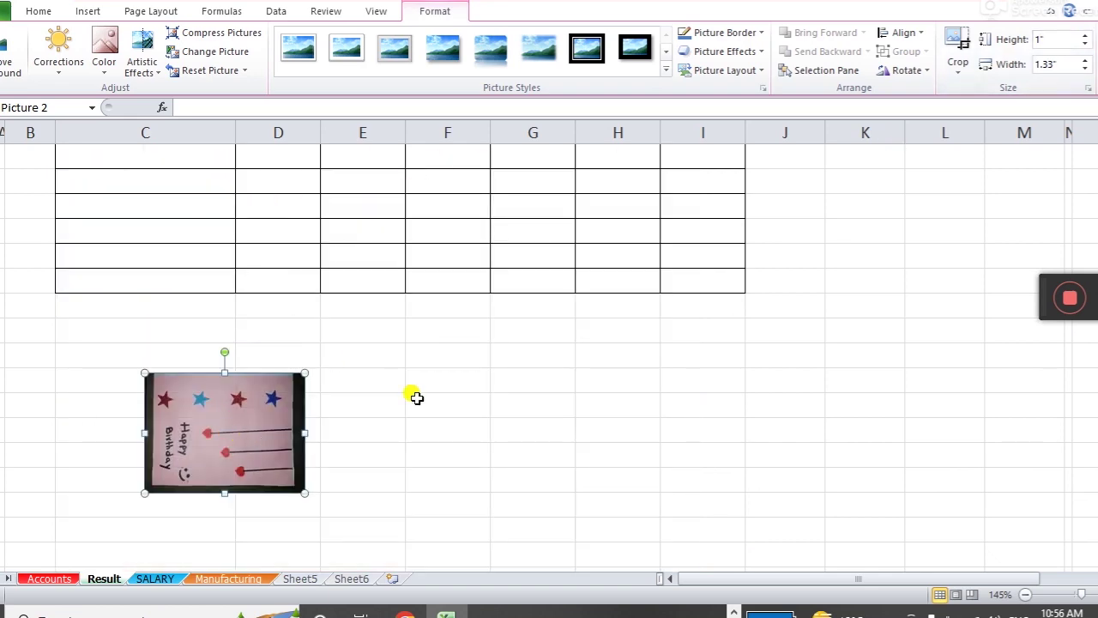
{"action": "left_click", "coordinate": [910, 73]}
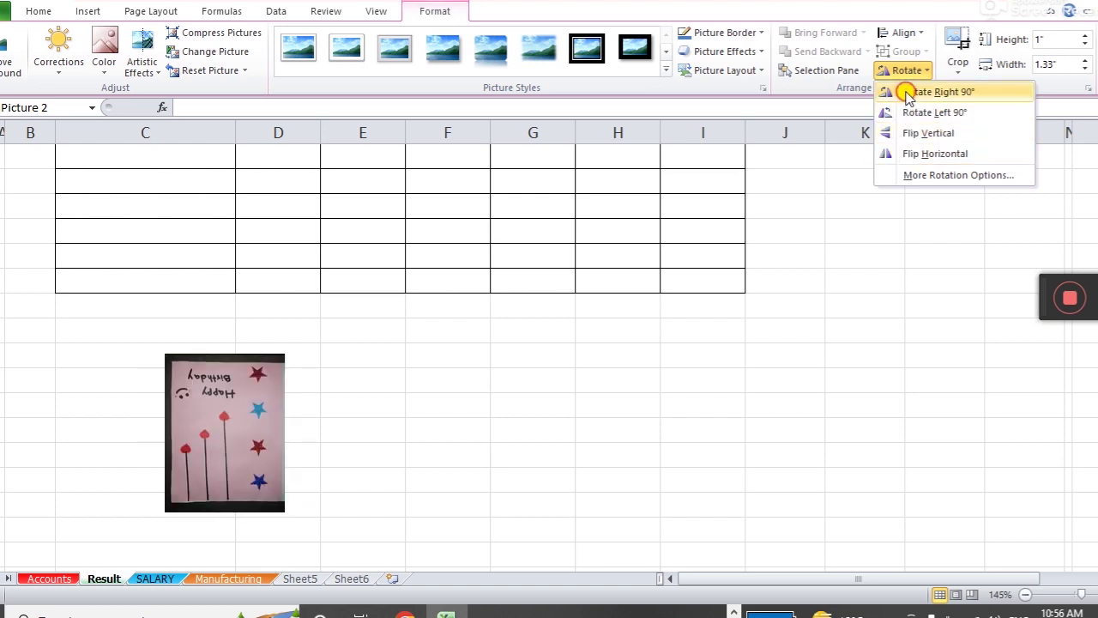
- Flip the photo horizontally, reset it to original size, then delete it from the sheet
{"action": "left_click", "coordinate": [901, 152]}
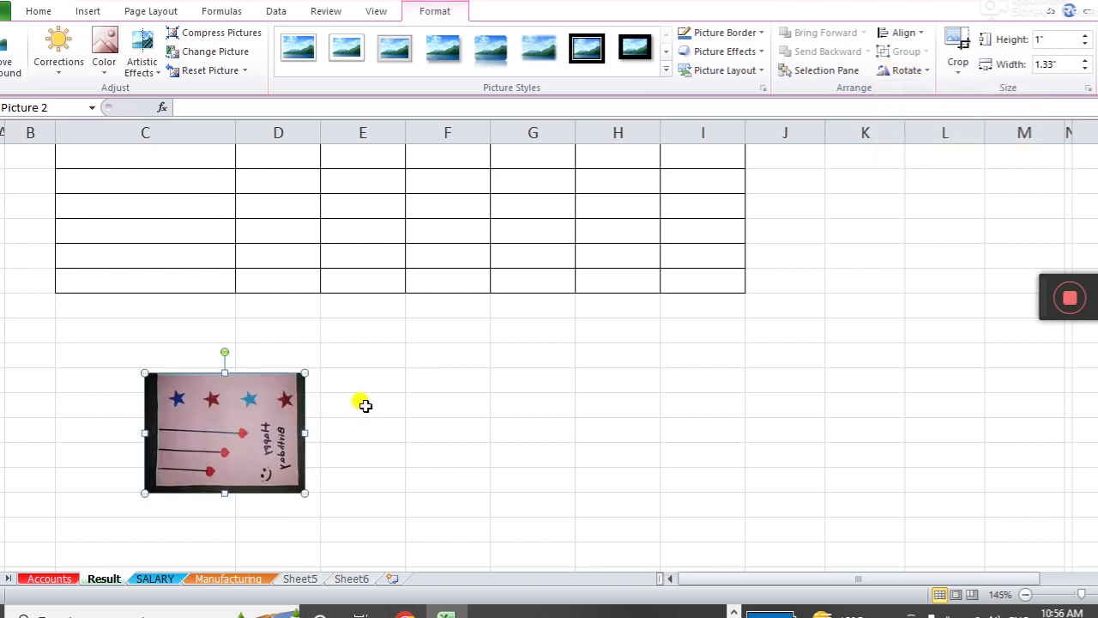
{"action": "left_click", "coordinate": [903, 76]}
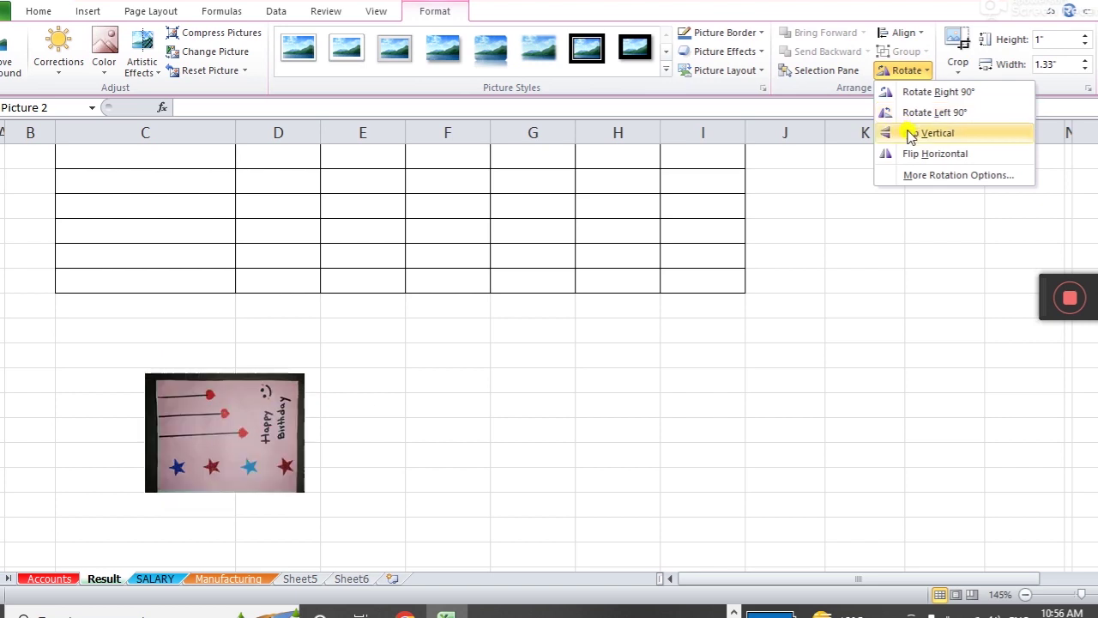
{"action": "left_click", "coordinate": [912, 175]}
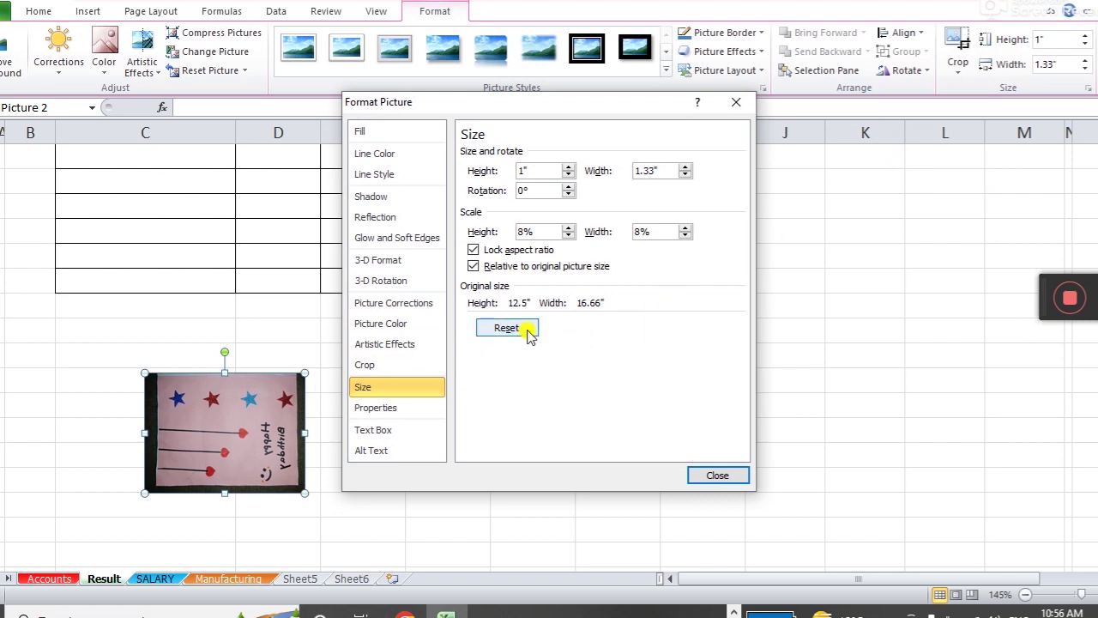
{"action": "left_click", "coordinate": [523, 331]}
{"action": "left_click", "coordinate": [699, 474]}
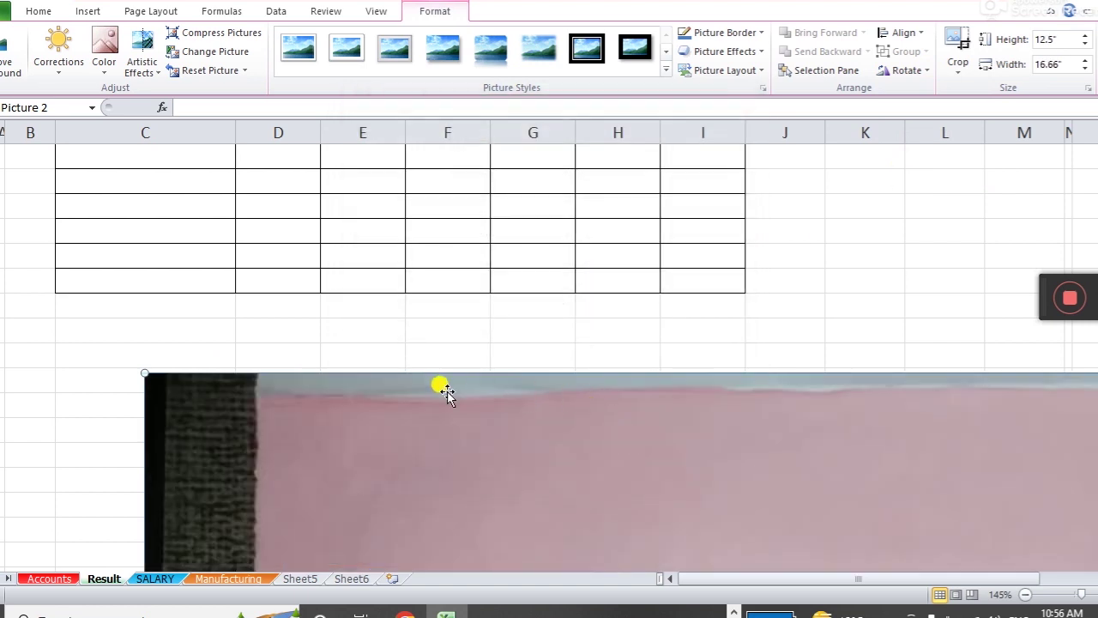
{"action": "key", "text": "Delete"}
{"action": "left_click", "coordinate": [95, 12]}
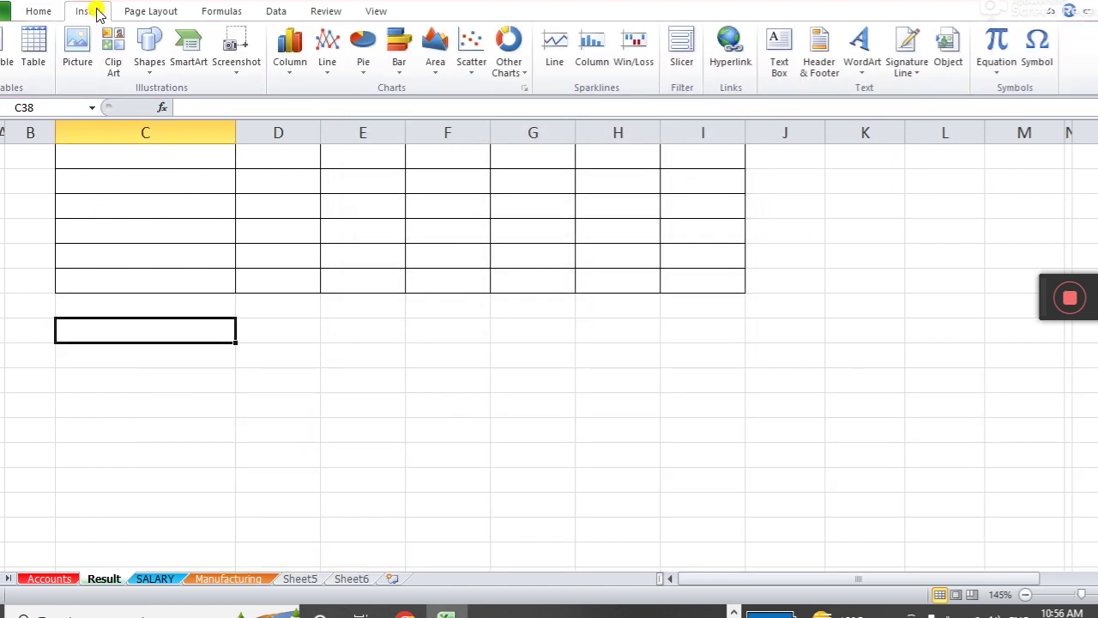
- Search Clip Art for books, insert the red books image at C39, then delete it
{"action": "left_click", "coordinate": [113, 51]}
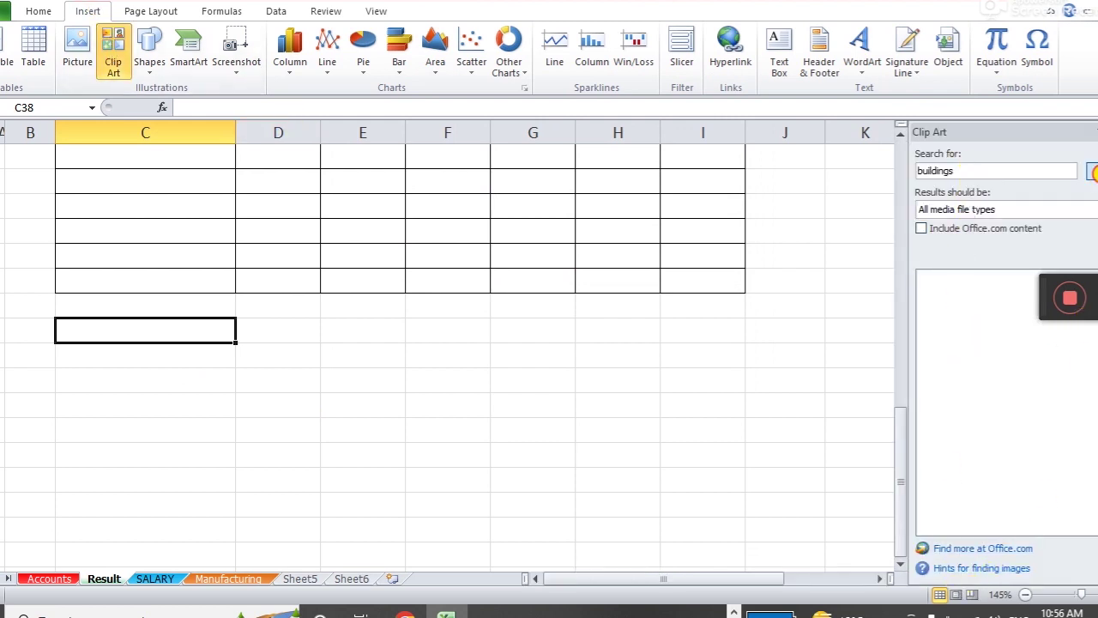
{"action": "left_click", "coordinate": [1094, 171]}
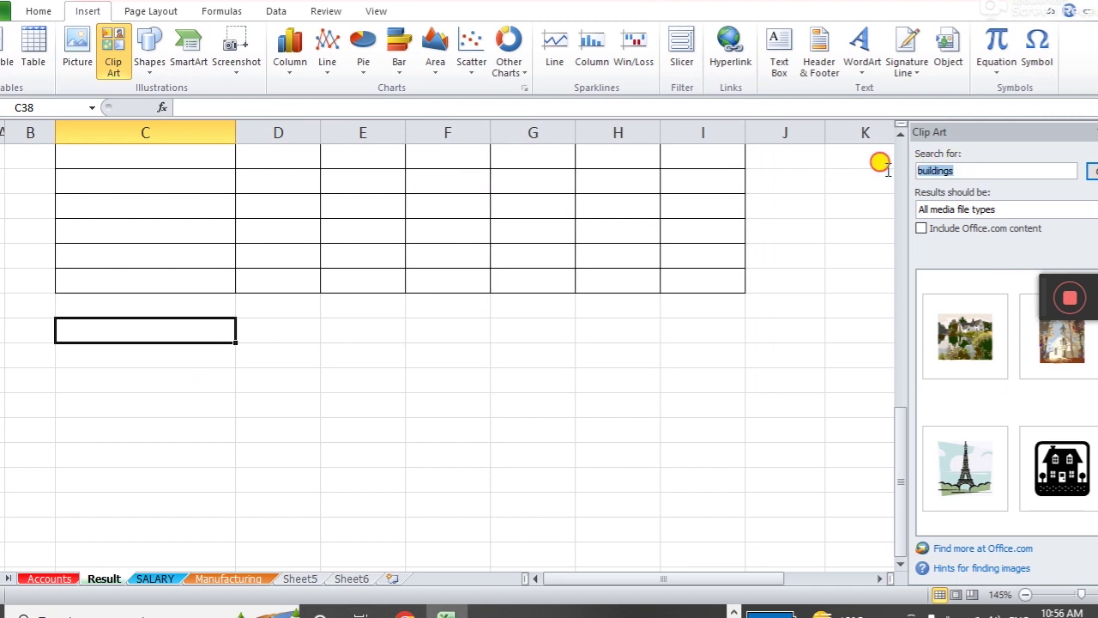
{"action": "type", "text": "books"}
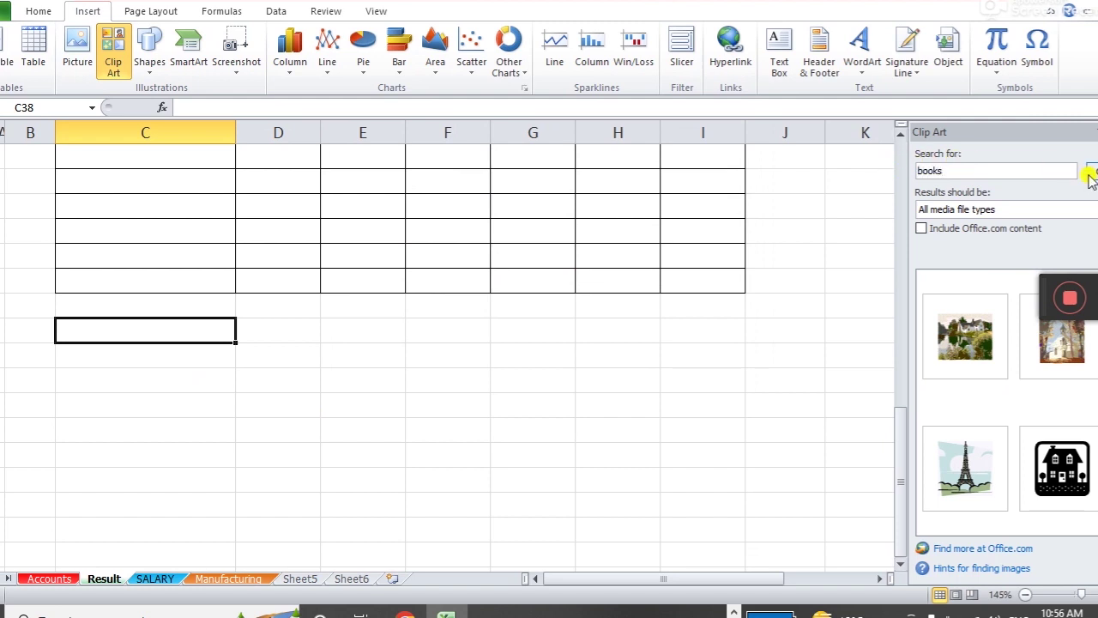
{"action": "left_click", "coordinate": [1089, 176]}
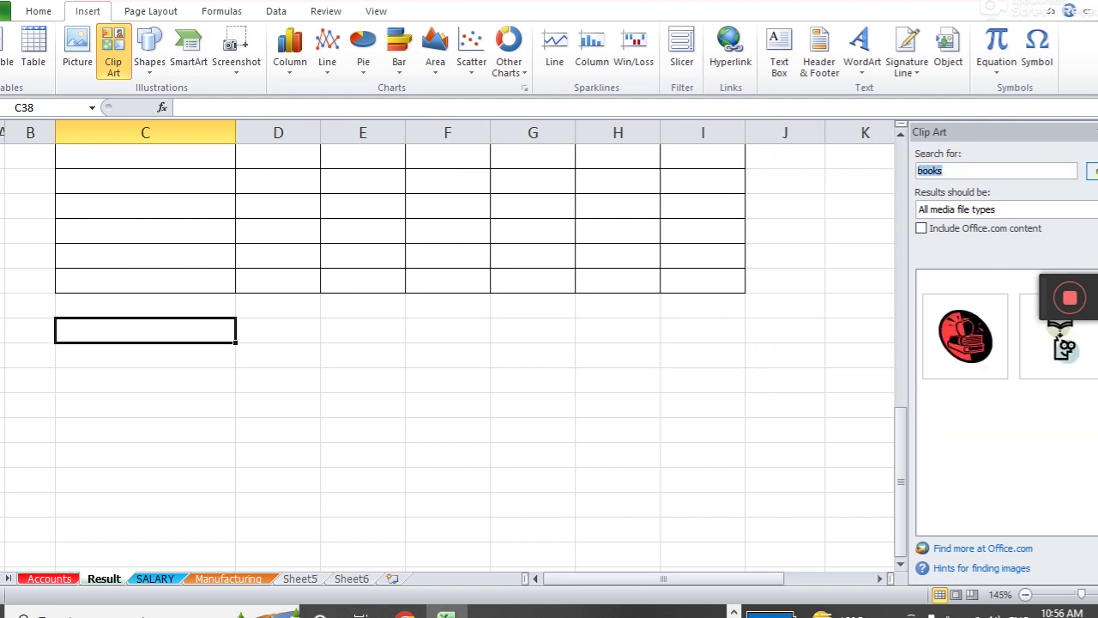
{"action": "left_click", "coordinate": [362, 403]}
{"action": "left_click", "coordinate": [196, 363]}
{"action": "left_click", "coordinate": [978, 347]}
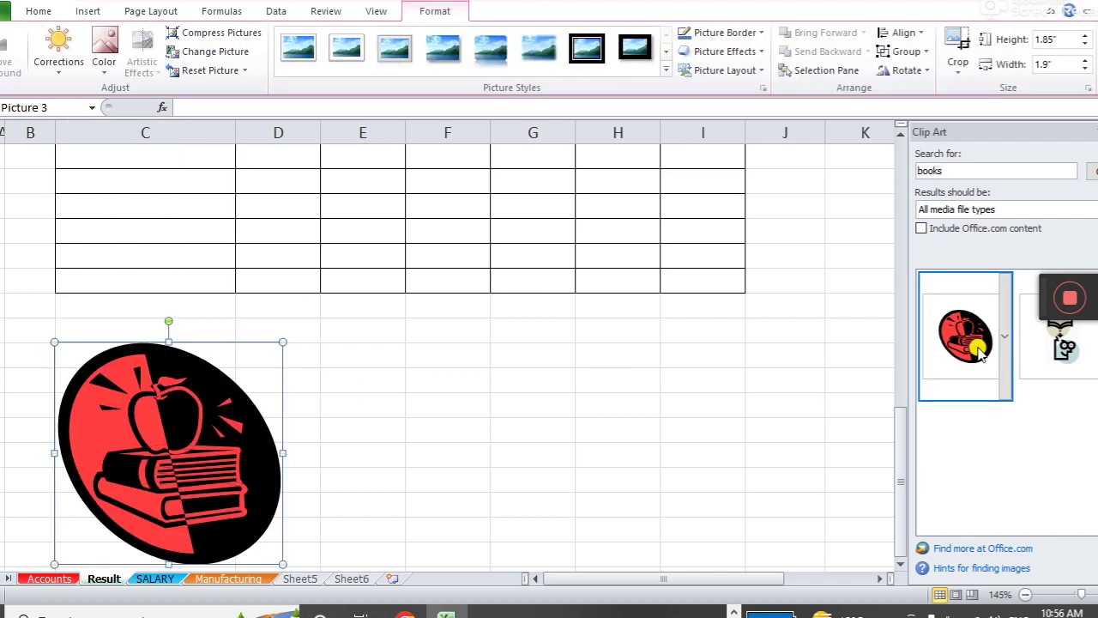
{"action": "key", "text": "Delete"}
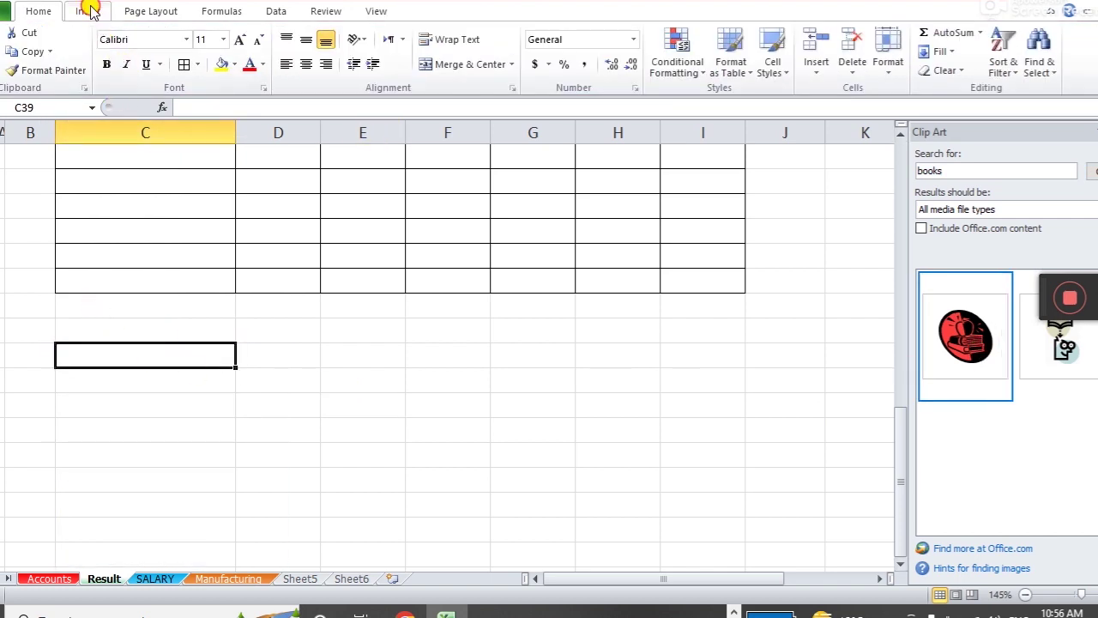
{"action": "left_click", "coordinate": [90, 10]}
{"action": "left_click", "coordinate": [149, 60]}
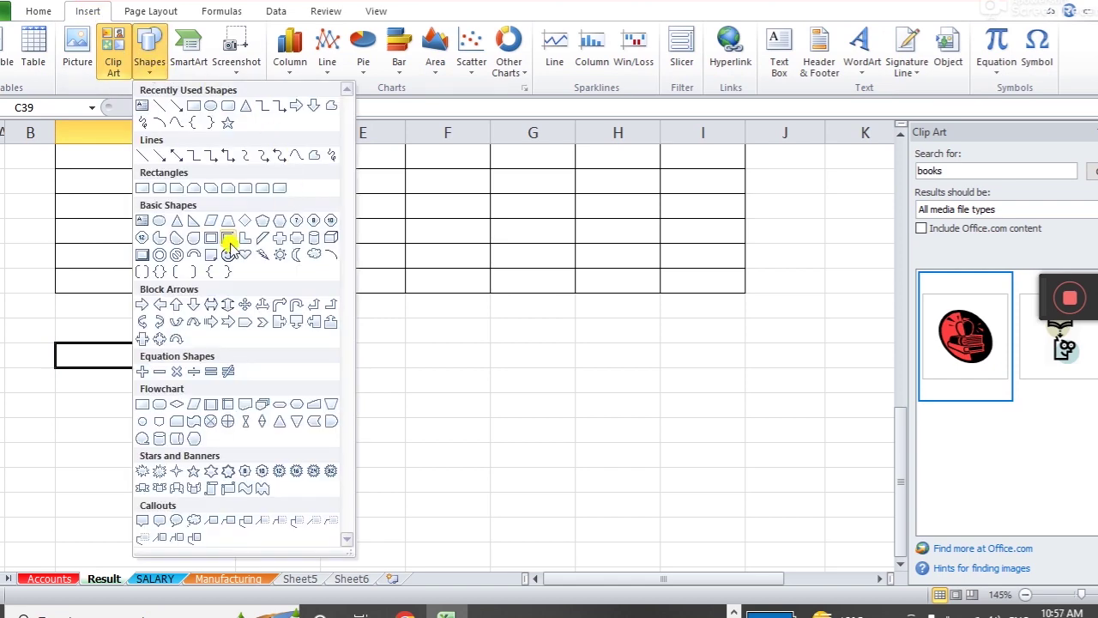
{"action": "left_click", "coordinate": [280, 221]}
{"action": "left_click", "coordinate": [148, 73]}
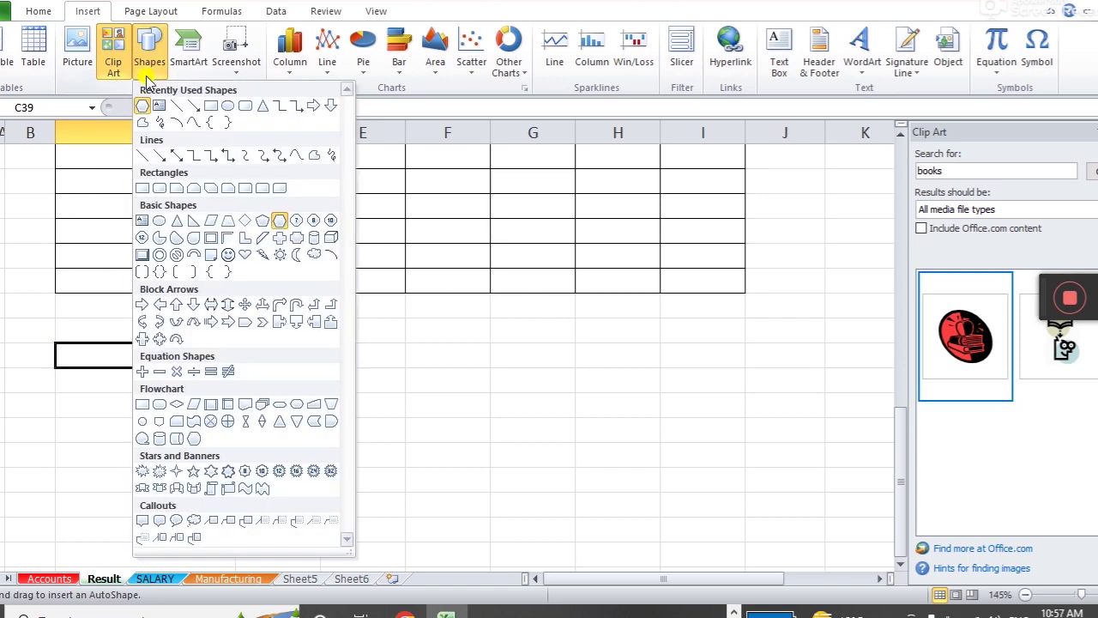
{"action": "left_click", "coordinate": [176, 255]}
{"action": "mouse_move", "coordinate": [175, 421]}
{"action": "left_mouse_down"}
{"action": "mouse_move", "coordinate": [414, 423]}
{"action": "mouse_move", "coordinate": [521, 406]}
{"action": "mouse_move", "coordinate": [378, 392]}
{"action": "mouse_move", "coordinate": [348, 346]}
{"action": "mouse_move", "coordinate": [361, 331]}
{"action": "mouse_move", "coordinate": [364, 408]}
{"action": "mouse_move", "coordinate": [375, 329]}
{"action": "mouse_move", "coordinate": [291, 346]}
{"action": "left_mouse_up"}
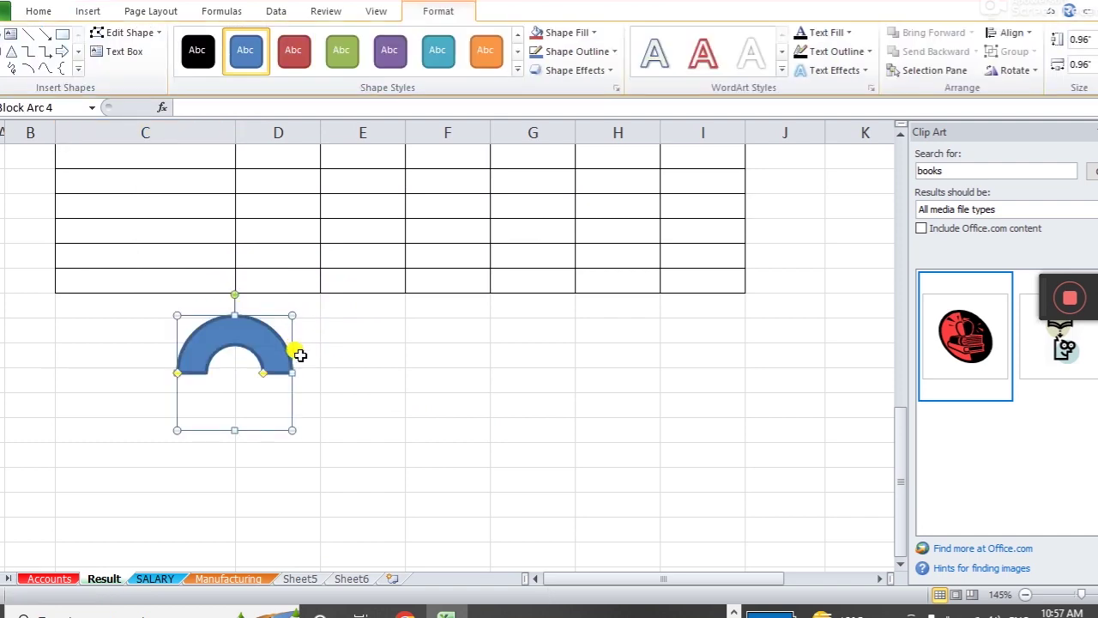
{"action": "left_click", "coordinate": [343, 375]}
{"action": "left_click", "coordinate": [84, 12]}
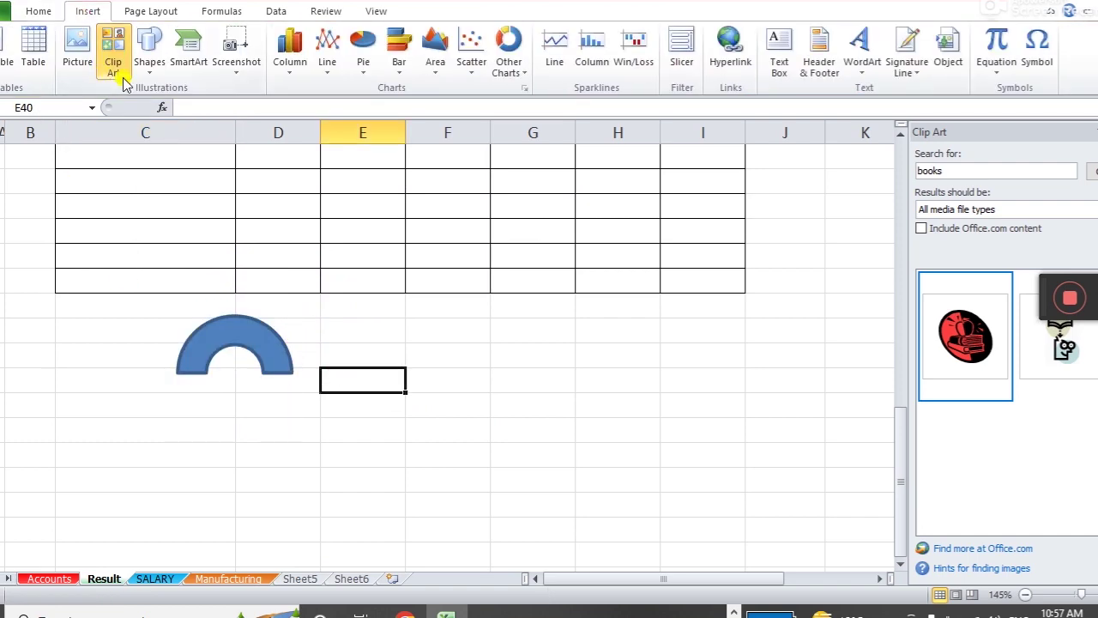
{"action": "left_click", "coordinate": [148, 53]}
{"action": "left_click", "coordinate": [142, 237]}
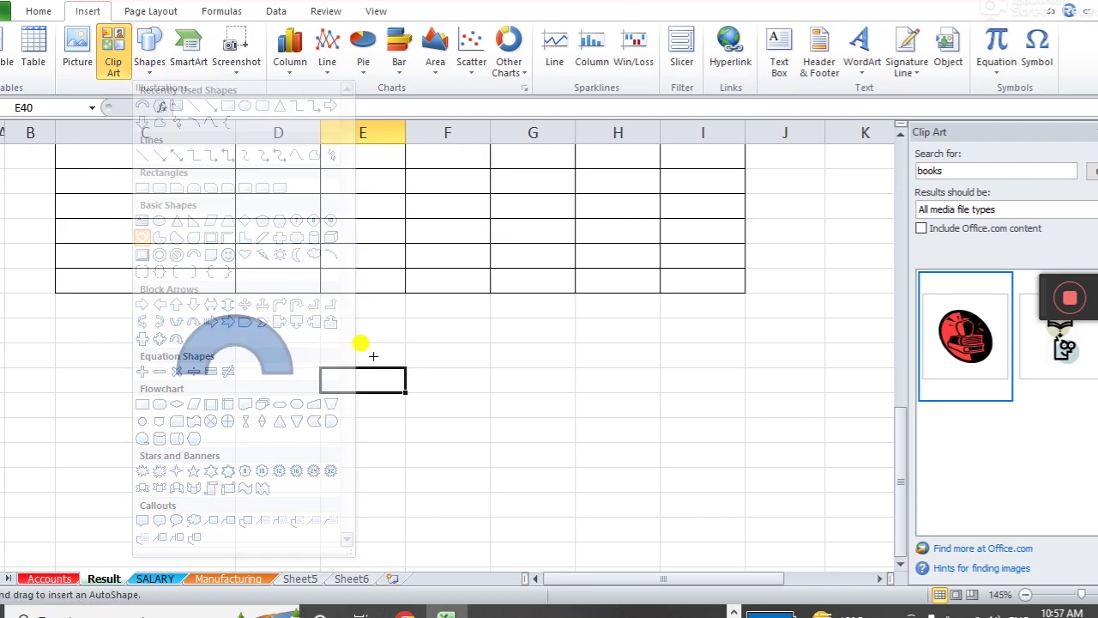
{"action": "mouse_move", "coordinate": [400, 358]}
{"action": "left_mouse_down"}
{"action": "mouse_move", "coordinate": [515, 470]}
{"action": "mouse_move", "coordinate": [493, 451]}
{"action": "left_mouse_up"}
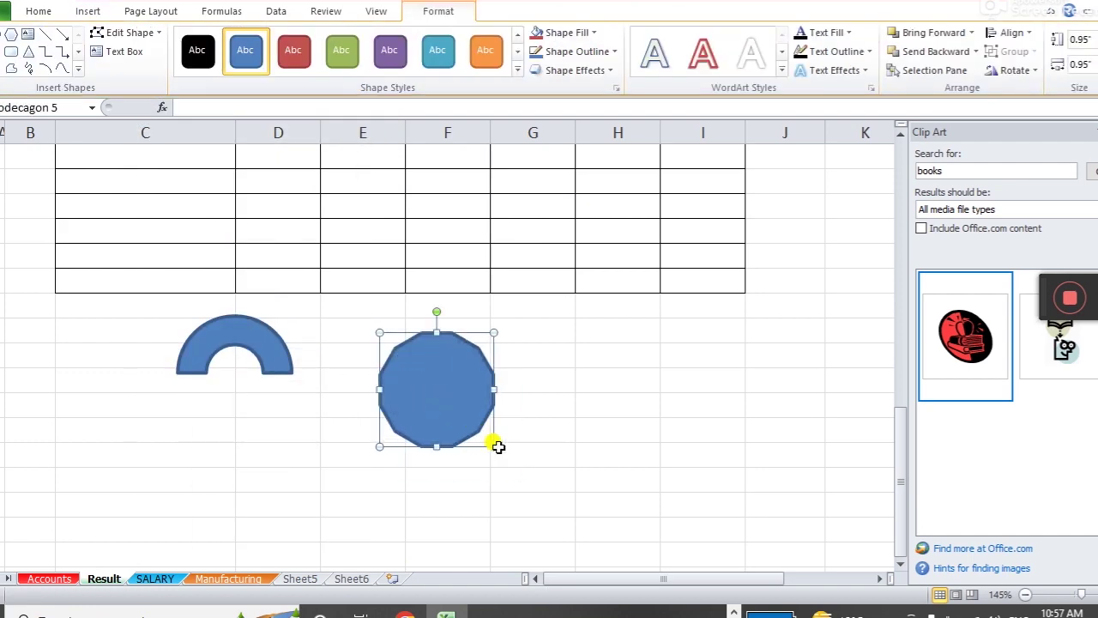
{"action": "right_click", "coordinate": [494, 450]}
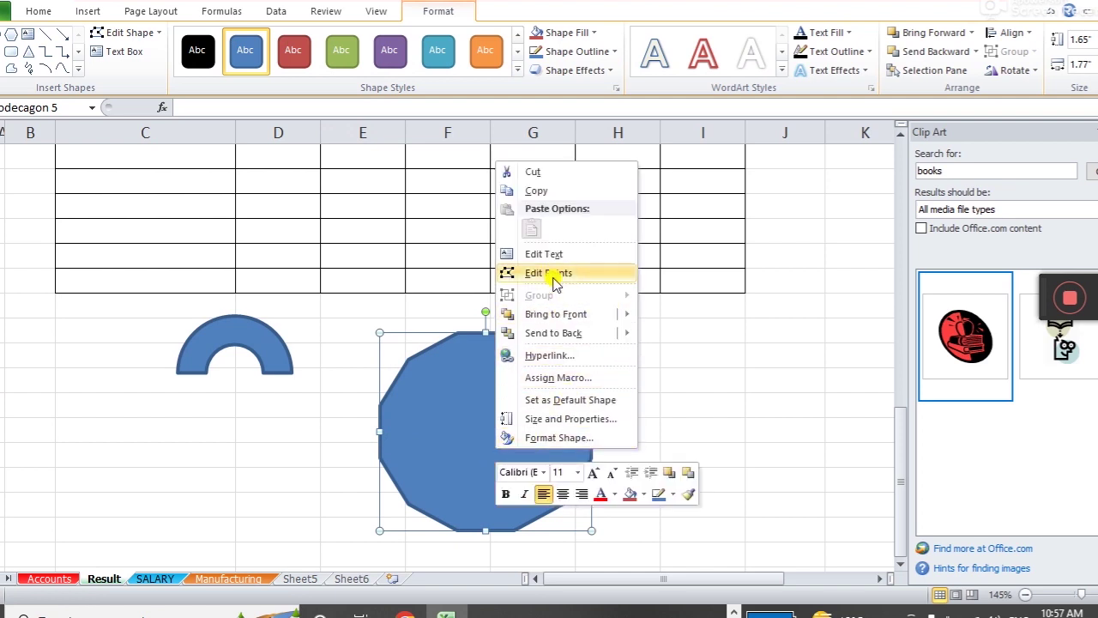
{"action": "left_click", "coordinate": [498, 454]}
{"action": "type", "text": "sdf asdf asdf"}
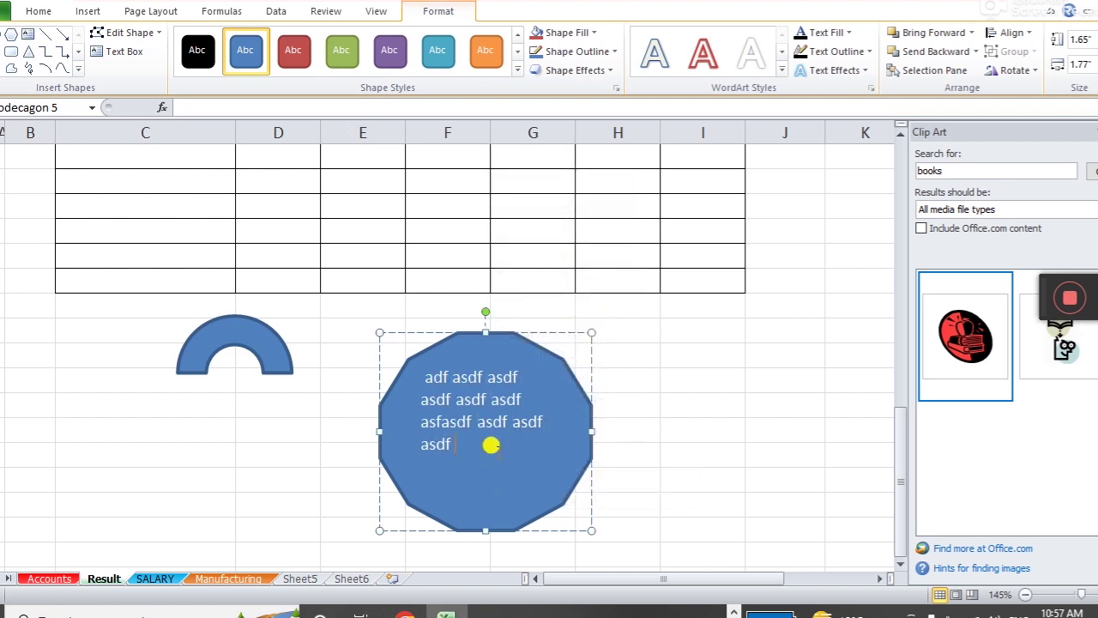
{"action": "type", "text": " asdf asdf"}
{"action": "left_click", "coordinate": [607, 434]}
{"action": "left_click", "coordinate": [591, 454]}
{"action": "key", "text": "Delete"}
{"action": "left_click", "coordinate": [278, 350]}
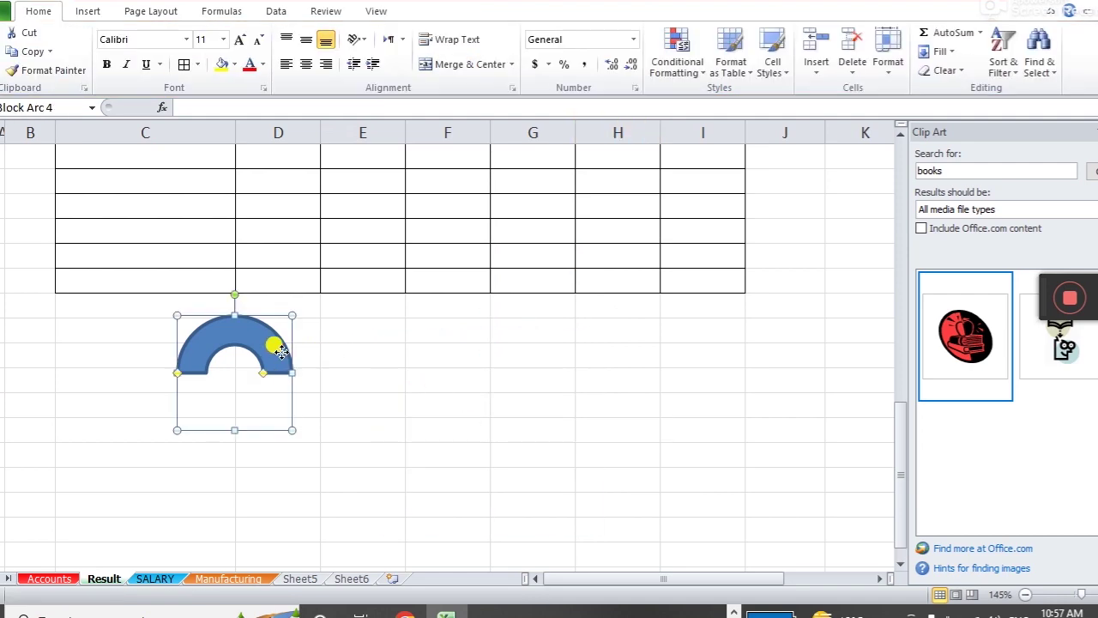
{"action": "key", "text": "Delete"}
{"action": "left_click", "coordinate": [115, 331]}
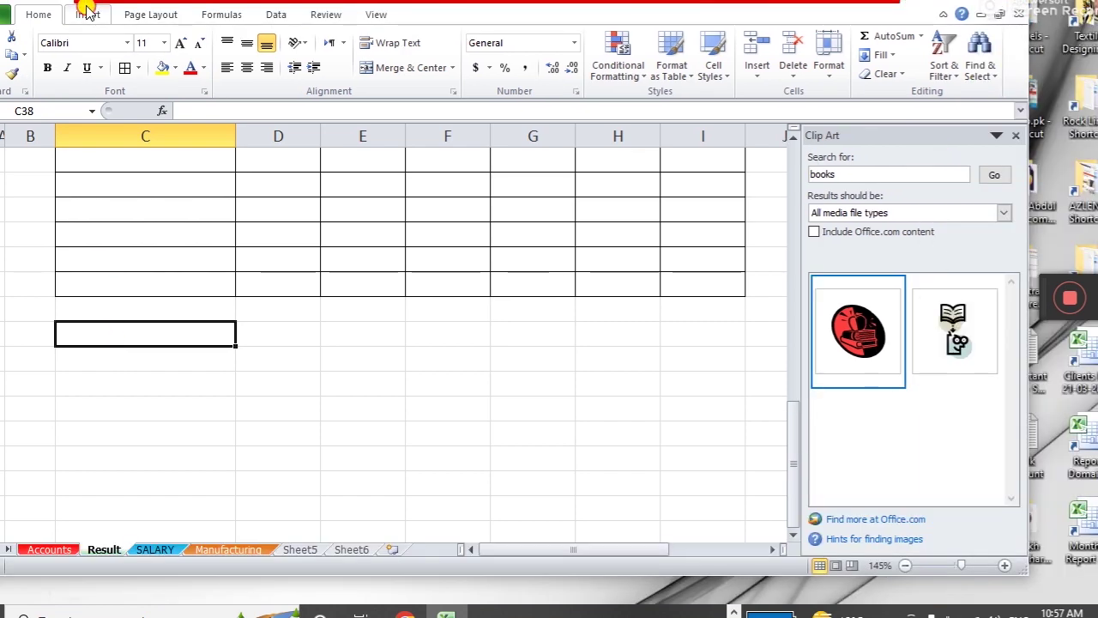
{"action": "left_click", "coordinate": [87, 12]}
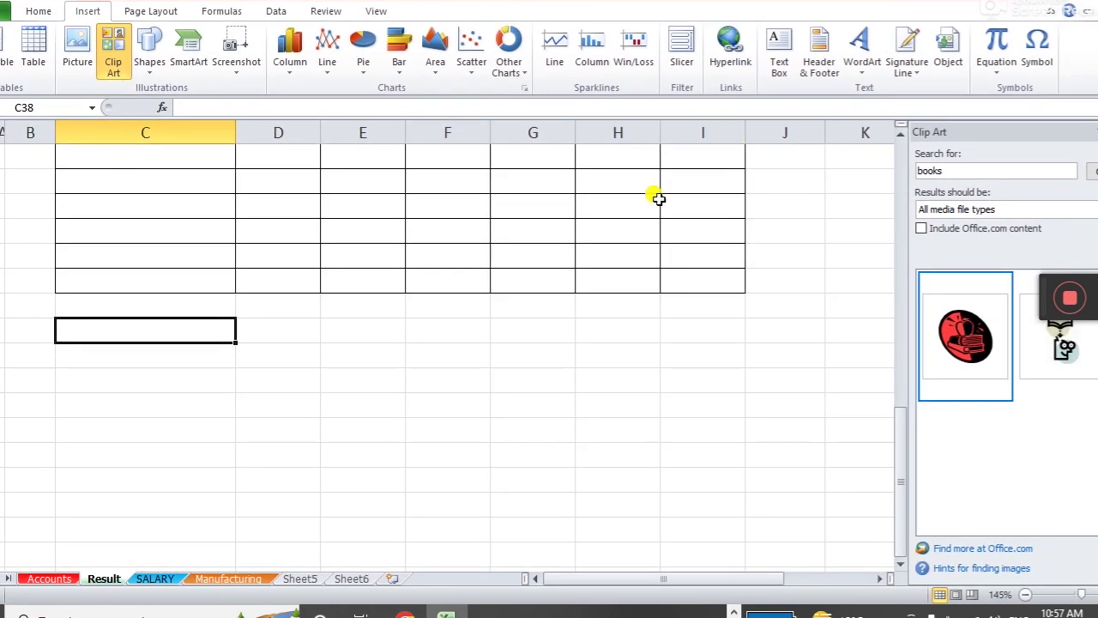
{"action": "key", "text": "Return"}
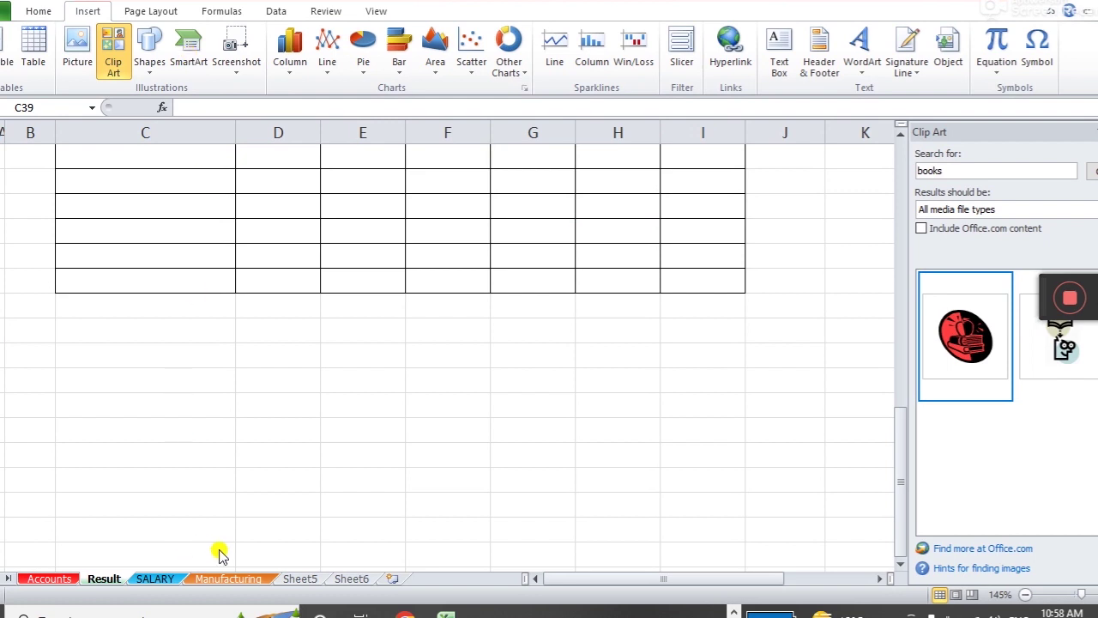
{"action": "left_click", "coordinate": [173, 405]}
- Switch to Sheet5, close the Clip Art pane, and select cell D4
{"action": "left_click", "coordinate": [301, 578]}
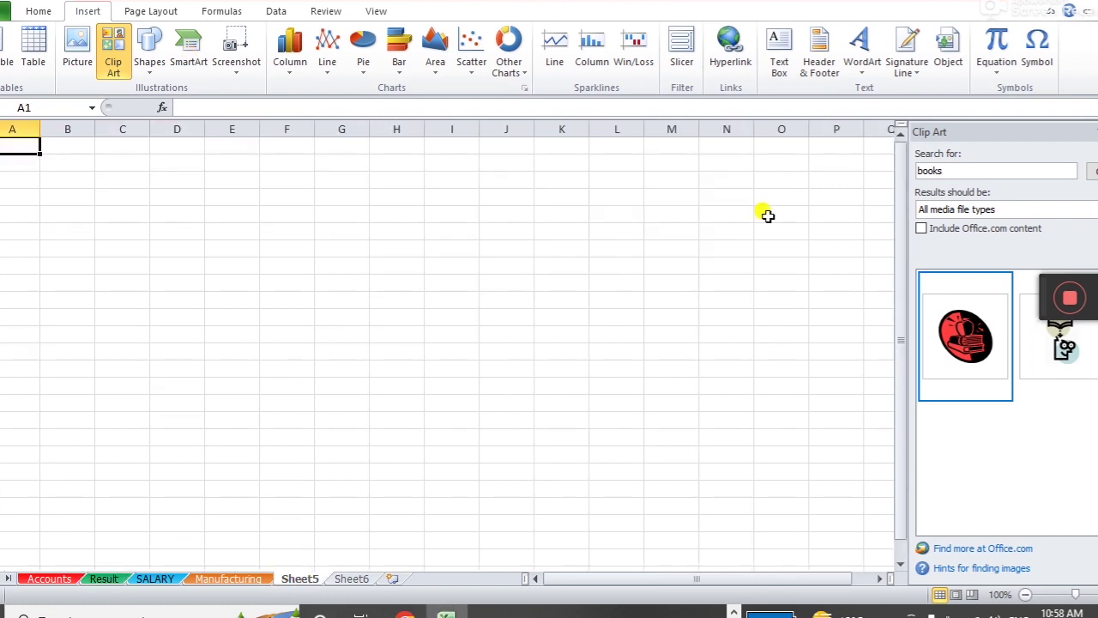
{"action": "left_click", "coordinate": [1093, 133]}
{"action": "left_click", "coordinate": [186, 200]}
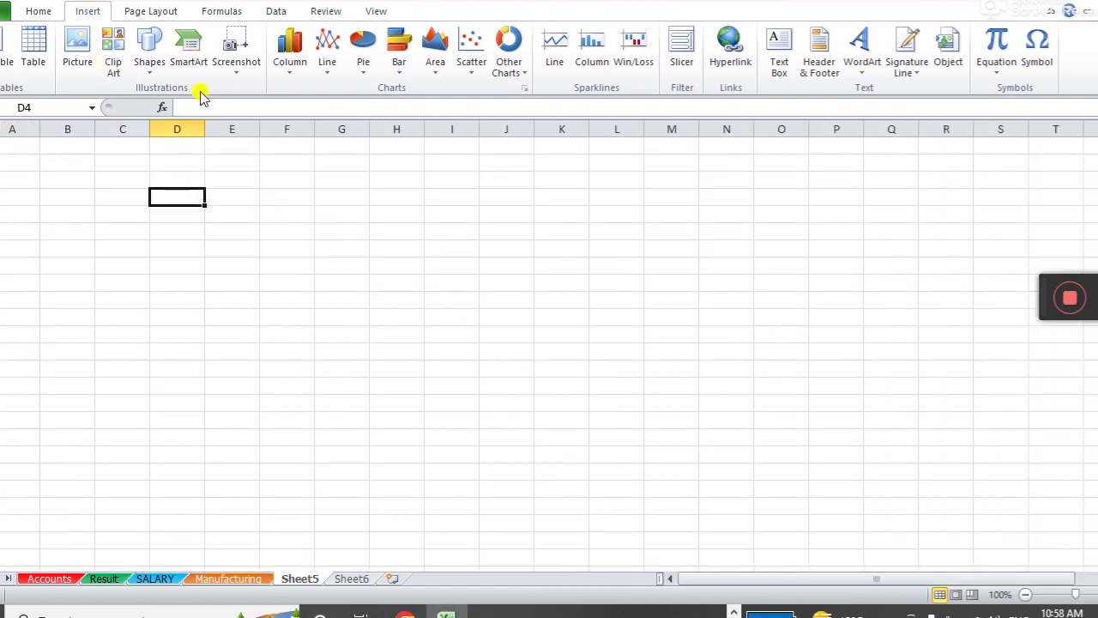
- Browse the SmartArt layout categories and insert a Vertical Box List graphic
{"action": "left_click", "coordinate": [190, 67]}
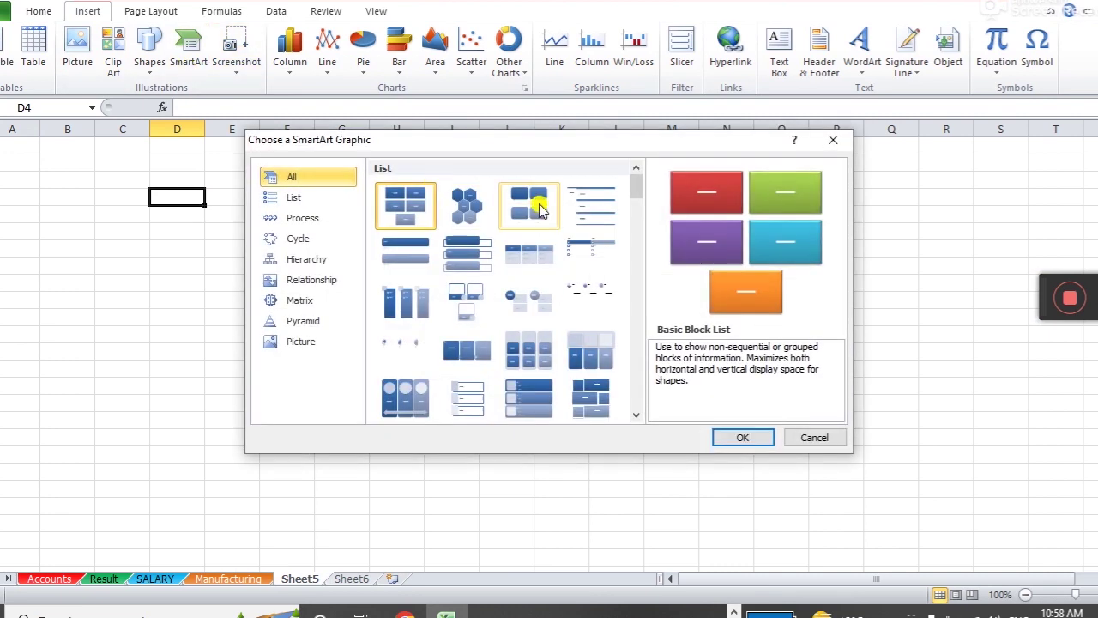
{"action": "left_click_drag", "start_coordinate": [532, 154], "coordinate": [657, 69]}
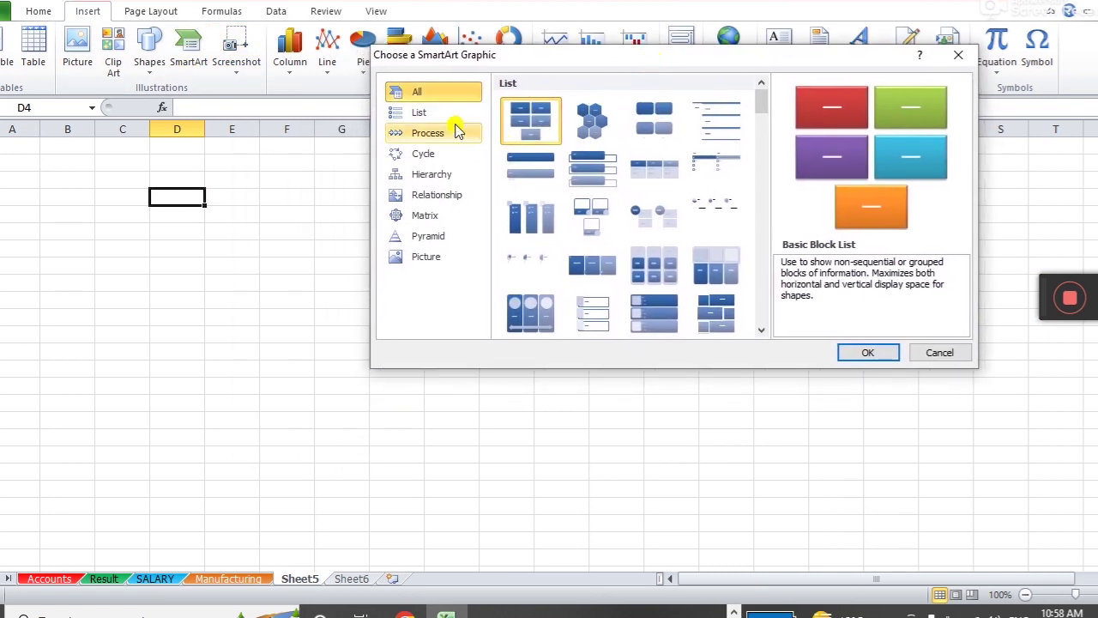
{"action": "left_click", "coordinate": [427, 114]}
{"action": "left_click", "coordinate": [426, 135]}
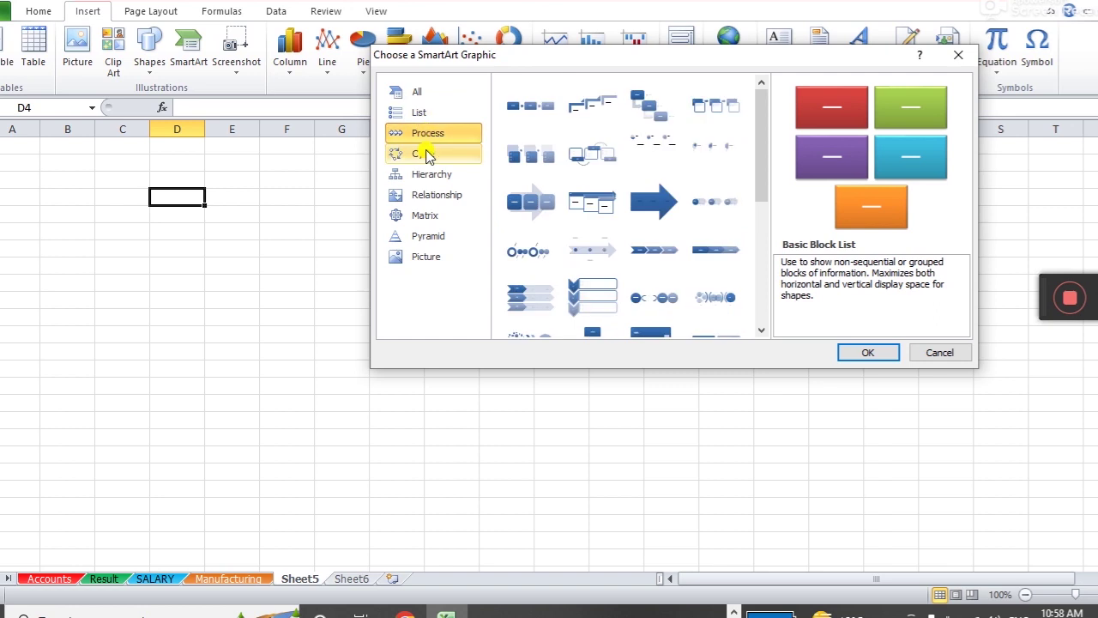
{"action": "left_click", "coordinate": [427, 156]}
{"action": "left_click", "coordinate": [427, 178]}
{"action": "left_click", "coordinate": [426, 196]}
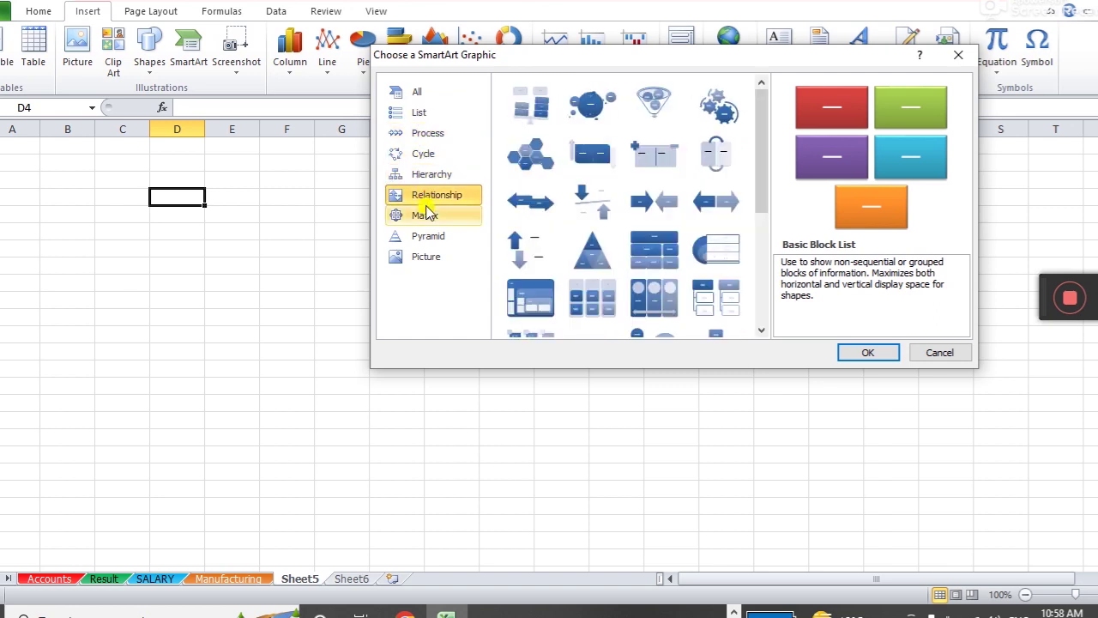
{"action": "left_click", "coordinate": [426, 218]}
{"action": "left_click", "coordinate": [426, 237]}
{"action": "left_click", "coordinate": [426, 258]}
{"action": "left_click", "coordinate": [423, 154]}
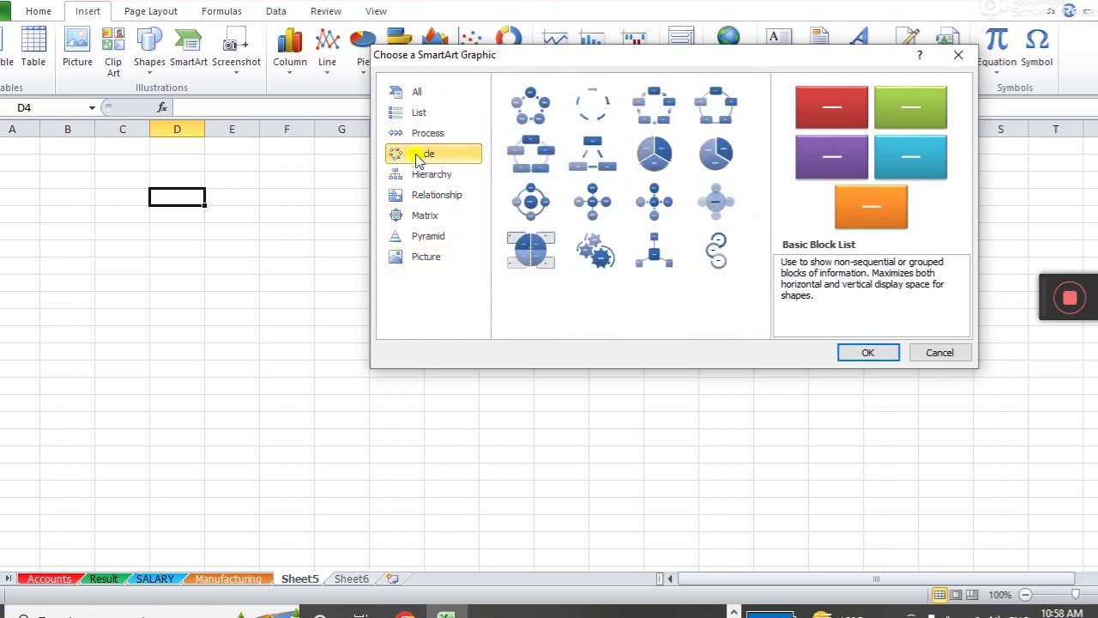
{"action": "left_click", "coordinate": [427, 134]}
{"action": "left_click", "coordinate": [419, 112]}
{"action": "left_click", "coordinate": [410, 92]}
{"action": "left_click", "coordinate": [413, 112]}
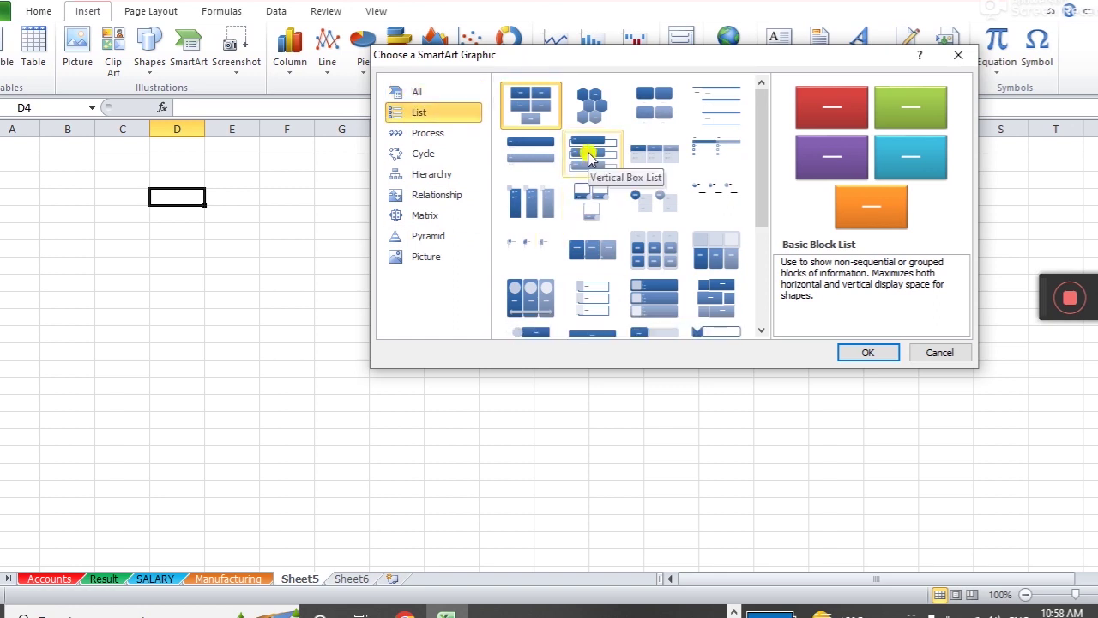
{"action": "left_click", "coordinate": [588, 156]}
{"action": "left_click", "coordinate": [855, 352]}
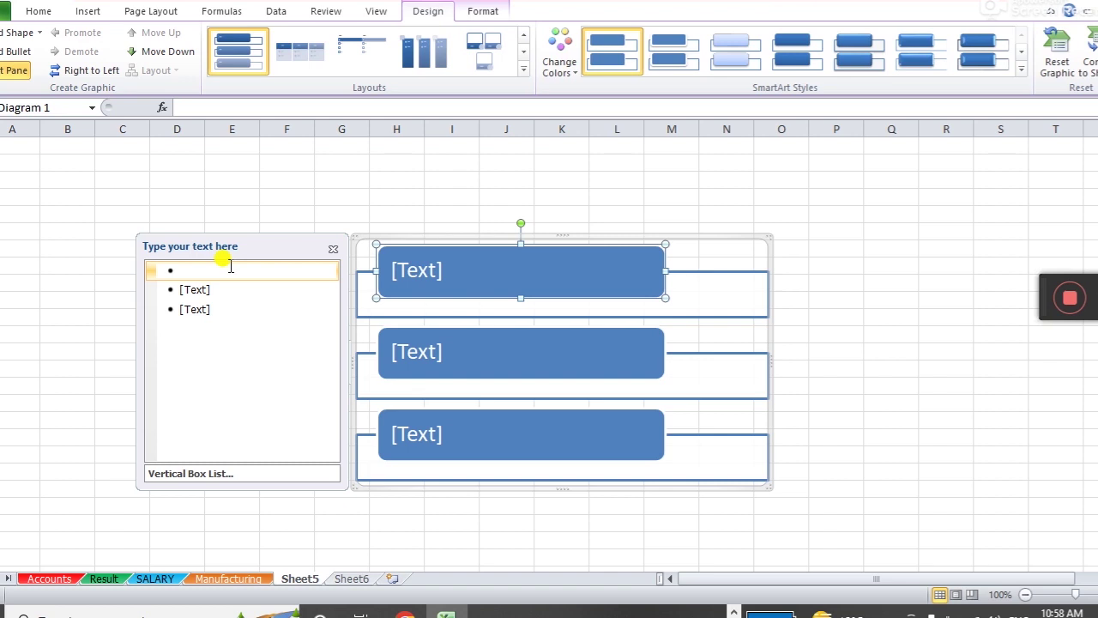
- Enter OFFICE PACAKGE, GRAPHICS DESIGGNING, WEBSITE DESIGNING, DIGITAL MARKETING and AUTOCAD as list items
{"action": "type", "text": "OFFICE PACAKGE"}
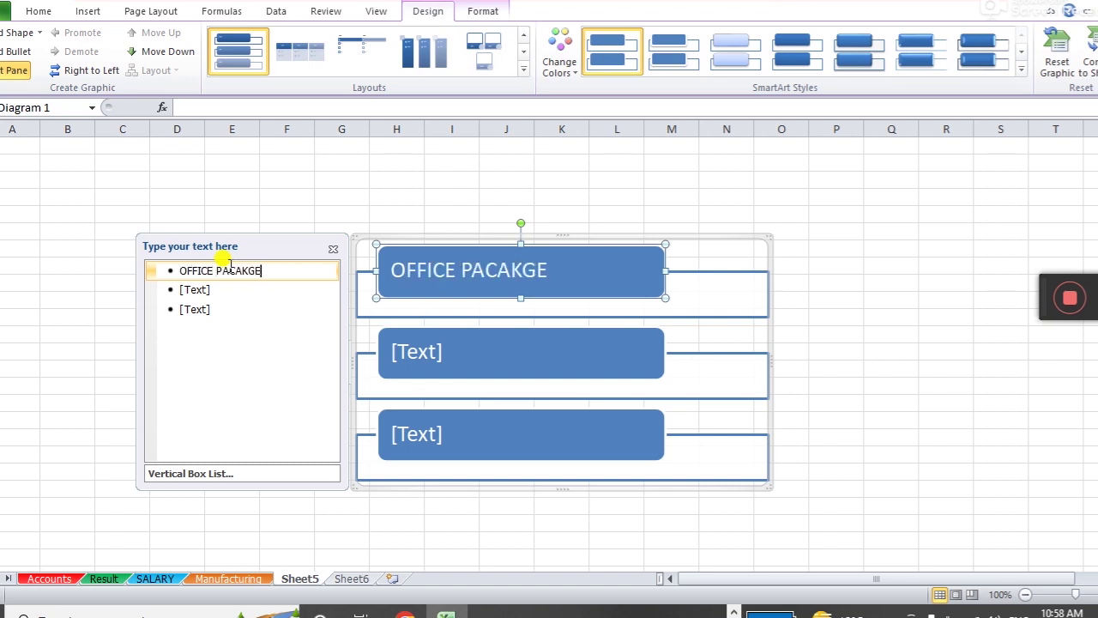
{"action": "left_click", "coordinate": [209, 289]}
{"action": "type", "text": "GRA"}
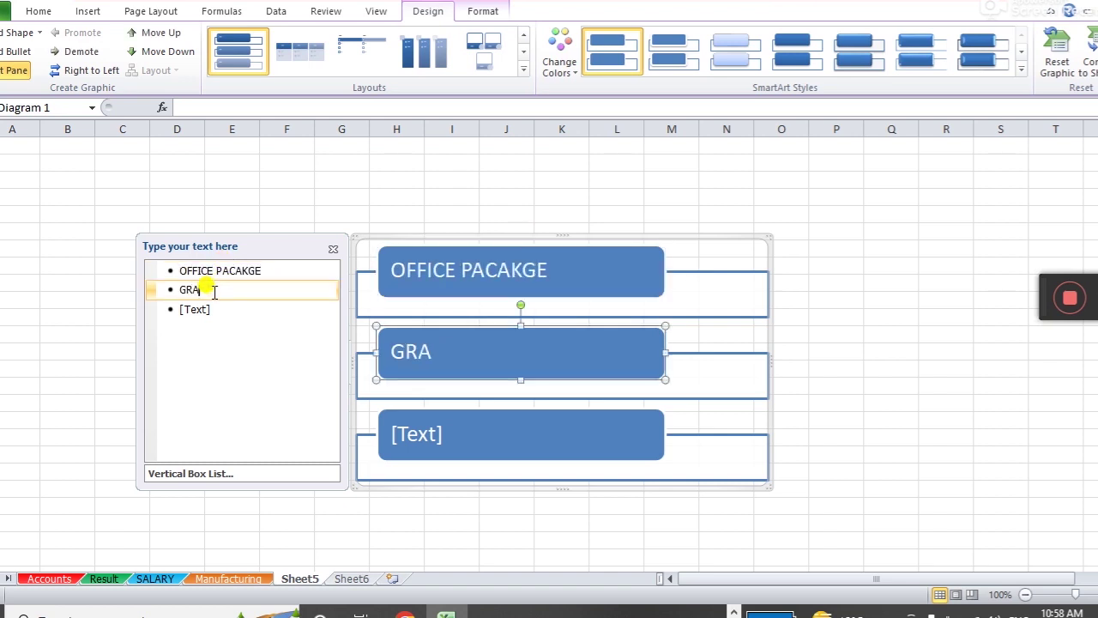
{"action": "type", "text": "GGNING"}
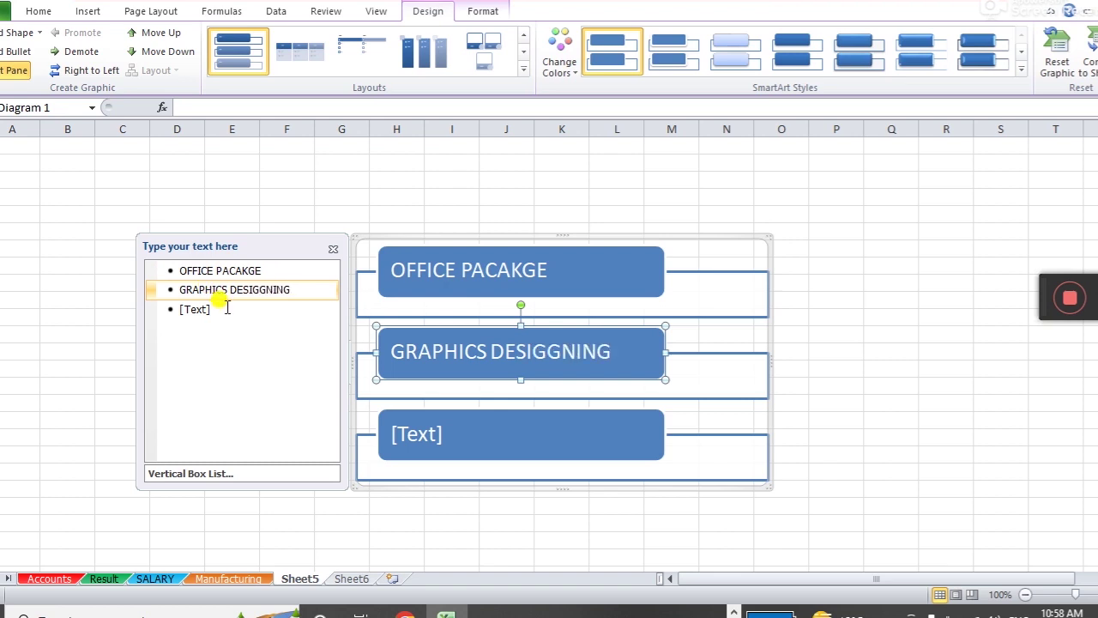
{"action": "left_click", "coordinate": [226, 309]}
{"action": "type", "text": "WEBSITE DESIGNING"}
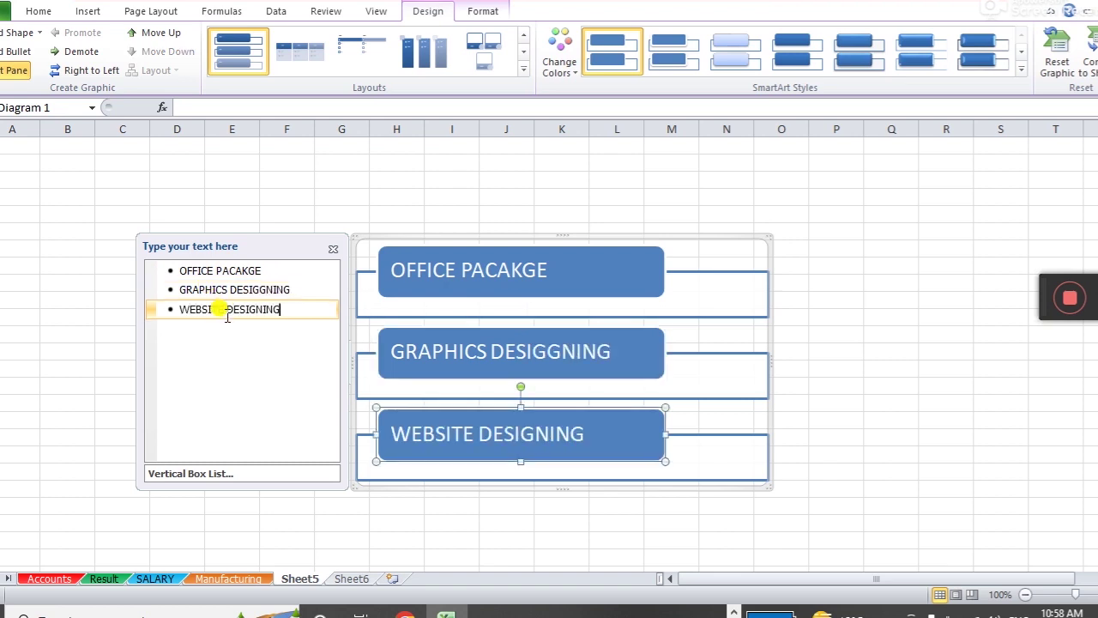
{"action": "key", "text": "Return"}
{"action": "type", "text": "DIGITAL MARKETING"}
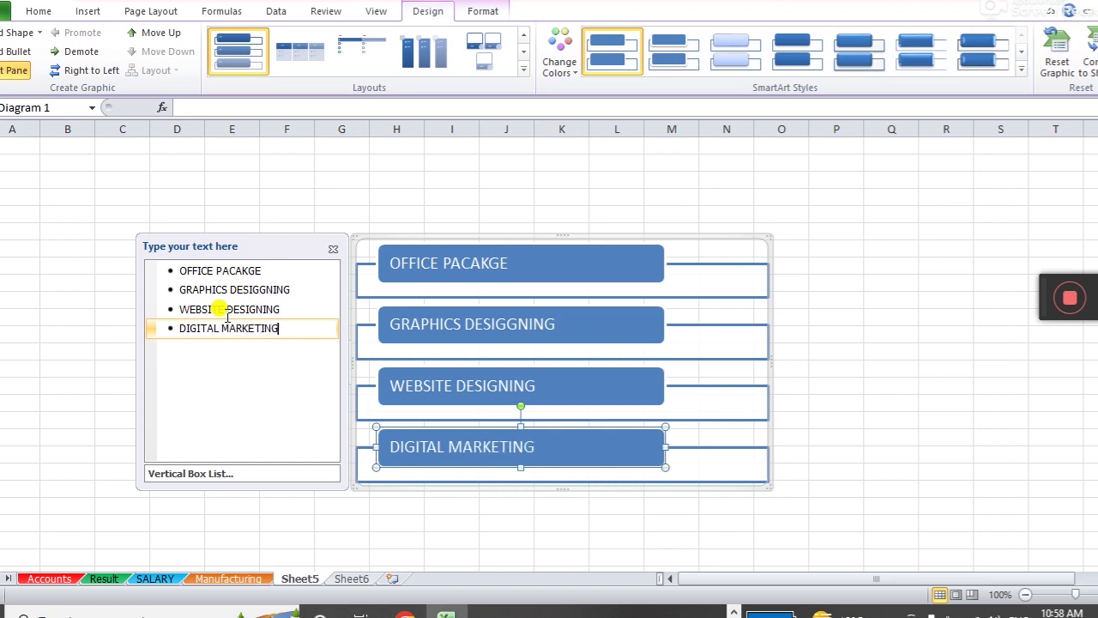
{"action": "key", "text": "Return"}
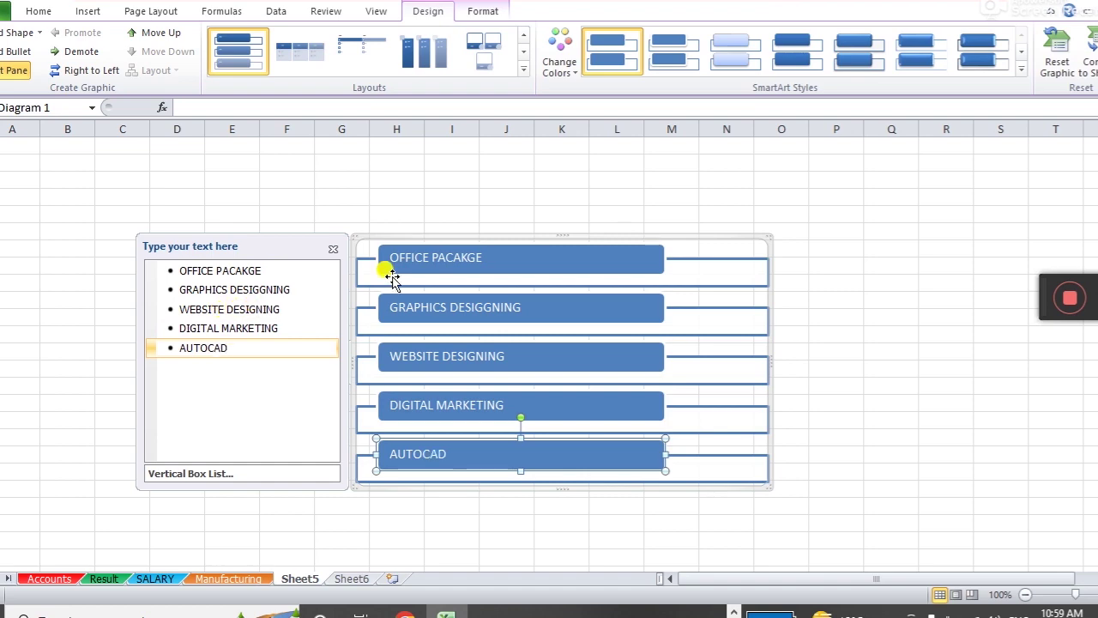
- Enlarge the Vertical Box List graphic by dragging its corner up and right
{"action": "left_click", "coordinate": [893, 302]}
{"action": "left_click", "coordinate": [766, 262]}
{"action": "left_click_drag", "start_coordinate": [767, 253], "coordinate": [848, 151]}
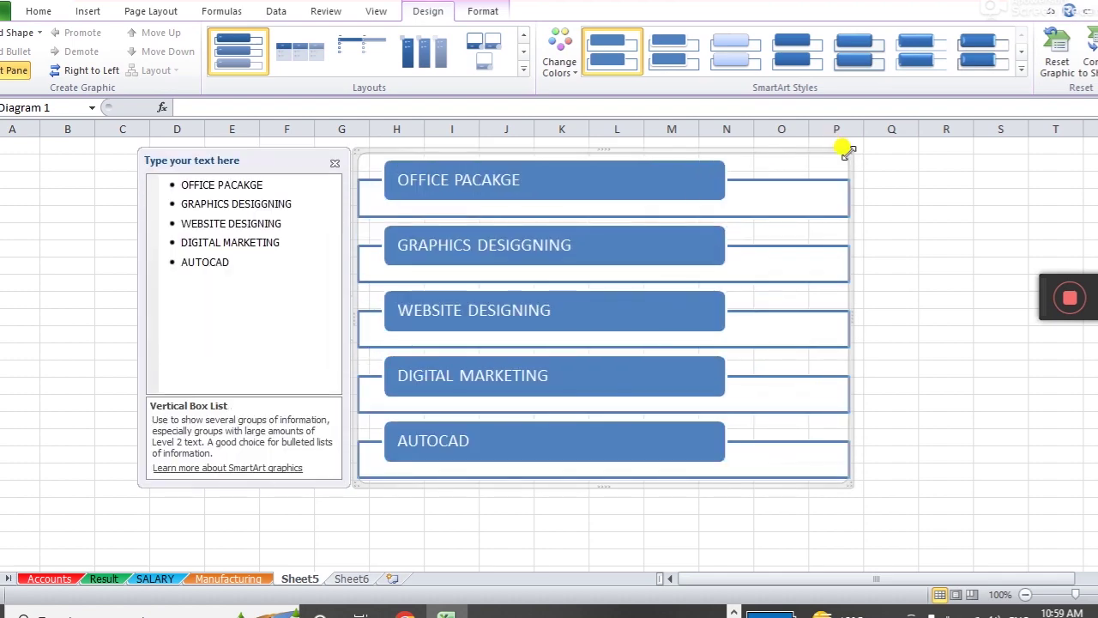
- Apply Colorful Accent Colors and a glossy 3-D SmartArt style to the Vertical Box List
{"action": "left_click", "coordinate": [560, 52]}
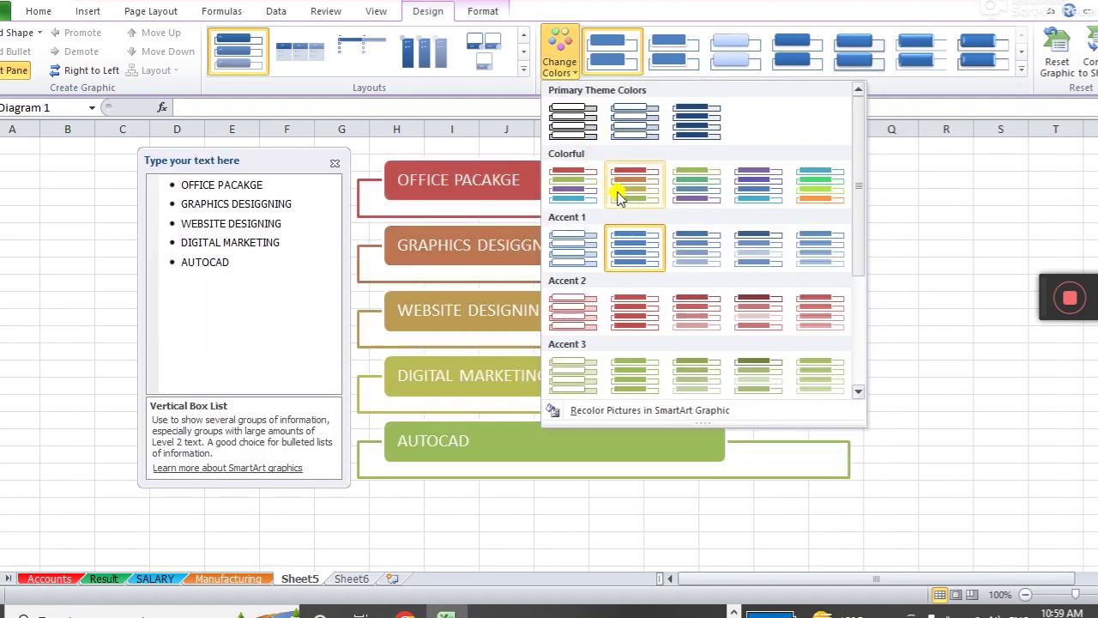
{"action": "left_click", "coordinate": [583, 185]}
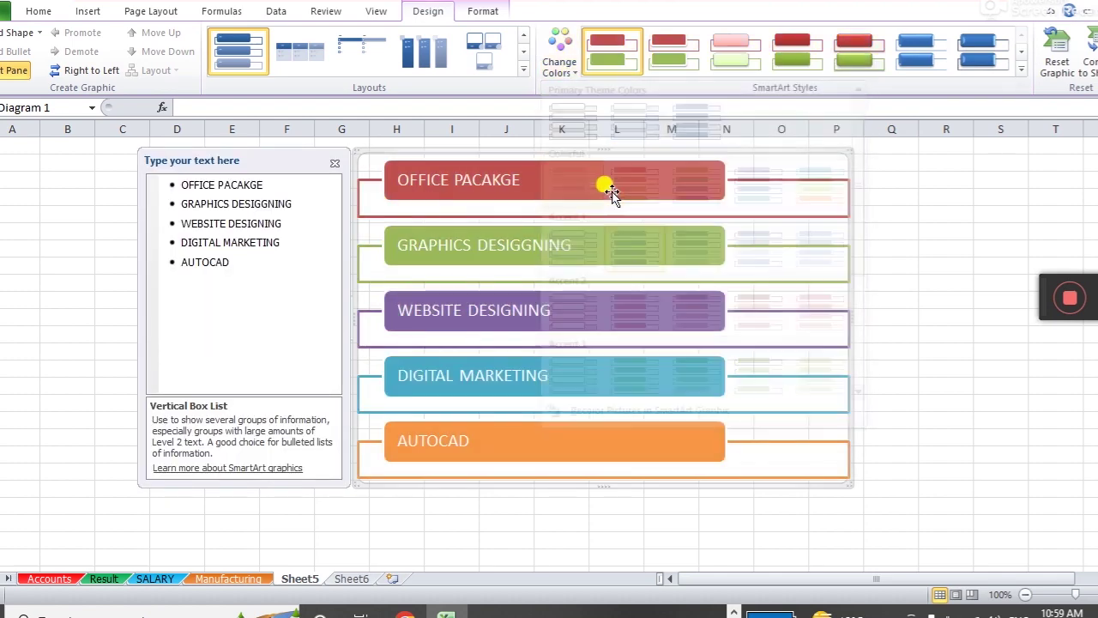
{"action": "left_click", "coordinate": [1021, 70]}
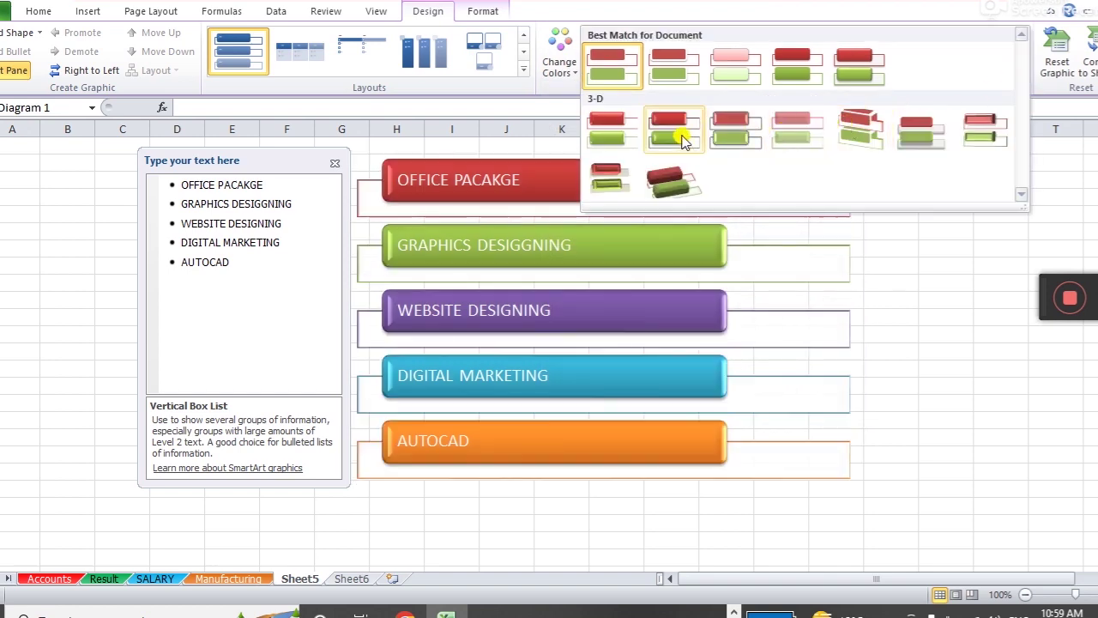
{"action": "left_click", "coordinate": [674, 125]}
{"action": "left_click", "coordinate": [918, 230]}
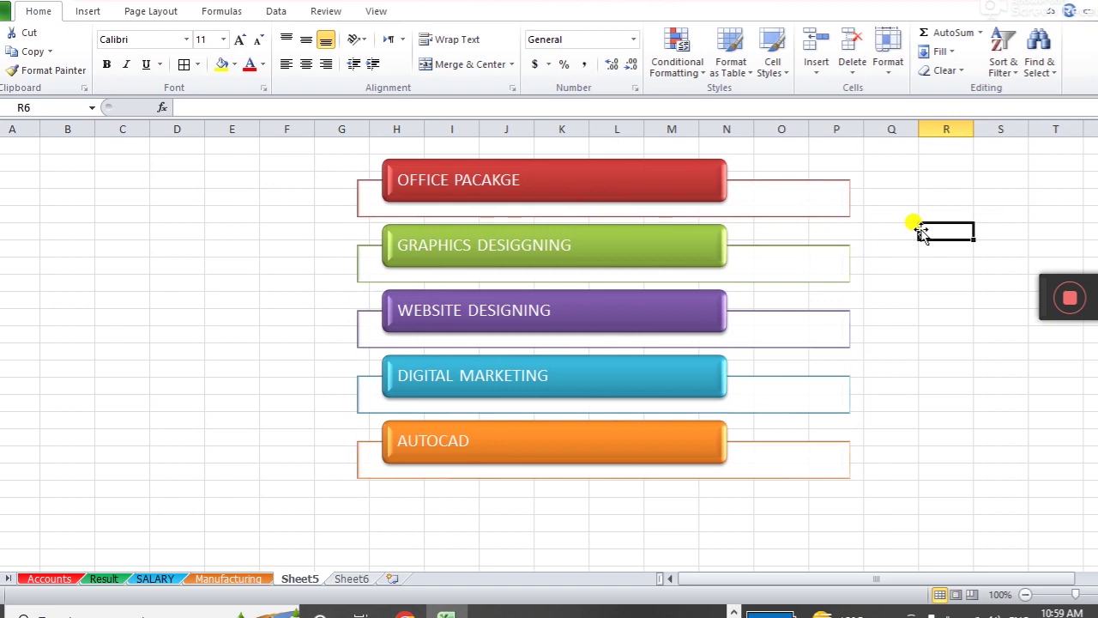
- Enter OFFICE PACKAGE in C4 and copy it down into cells C6, C8, C10 and C12
{"action": "left_click", "coordinate": [105, 195]}
{"action": "type", "text": "OF"}
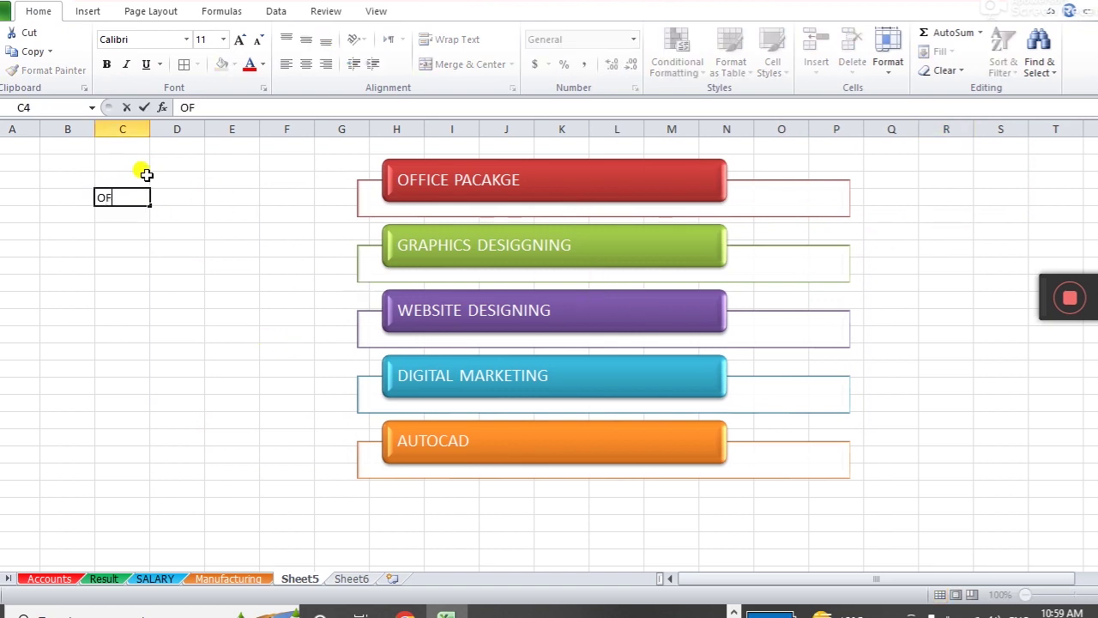
{"action": "type", "text": "GE"}
{"action": "key", "text": "Return"}
{"action": "key", "text": "Up"}
{"action": "key", "text": "ctrl+c"}
{"action": "key", "text": "Down"}
{"action": "key", "text": "Down"}
{"action": "key", "text": "ctrl+v"}
{"action": "key", "text": "Down"}
{"action": "key", "text": "Down"}
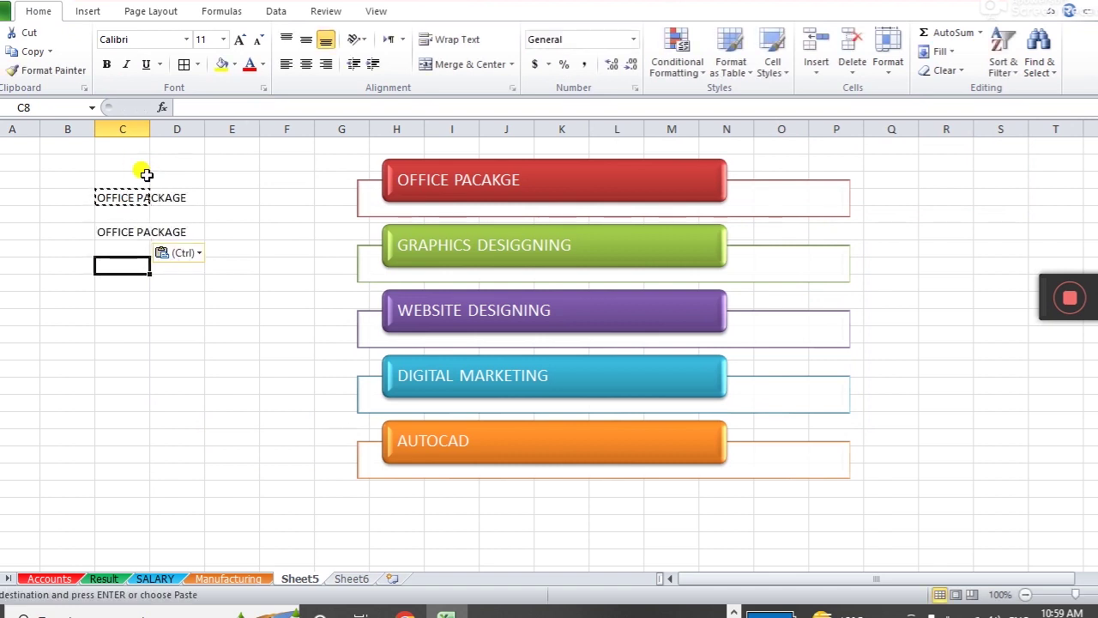
{"action": "key", "text": "ctrl+v"}
{"action": "key", "text": "Down"}
{"action": "key", "text": "Down"}
{"action": "key", "text": "ctrl+v"}
{"action": "key", "text": "Down"}
{"action": "key", "text": "Down"}
{"action": "key", "text": "ctrl+v"}
{"action": "key", "text": "Escape"}
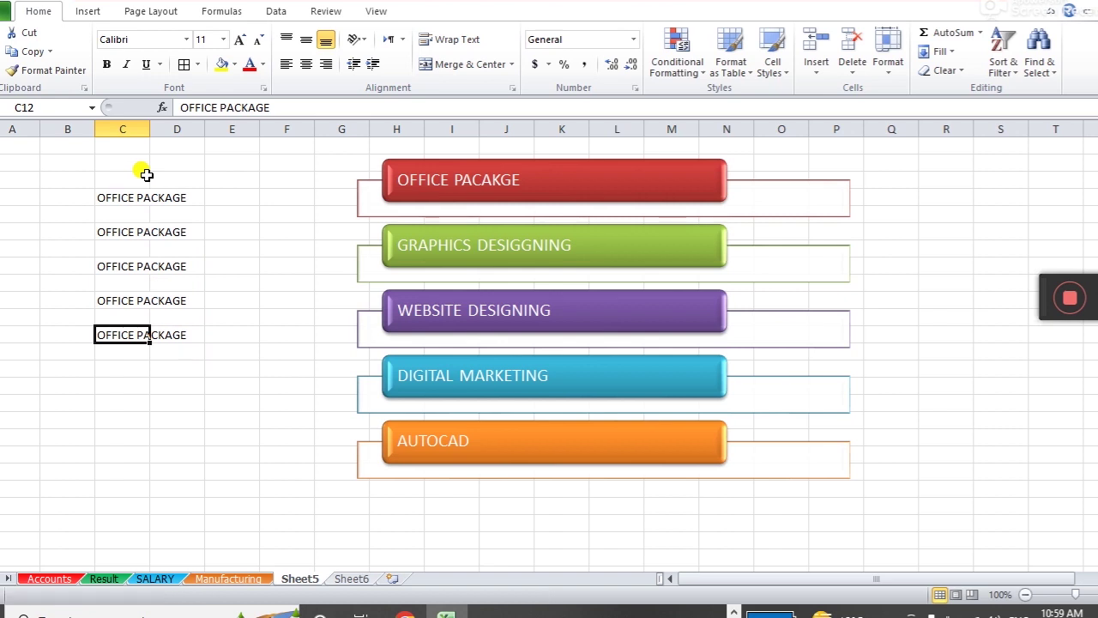
- Delete the OFFICE PACKAGE entries and the course-list SmartArt so Sheet5 is empty
{"action": "left_click_drag", "start_coordinate": [116, 197], "coordinate": [154, 317]}
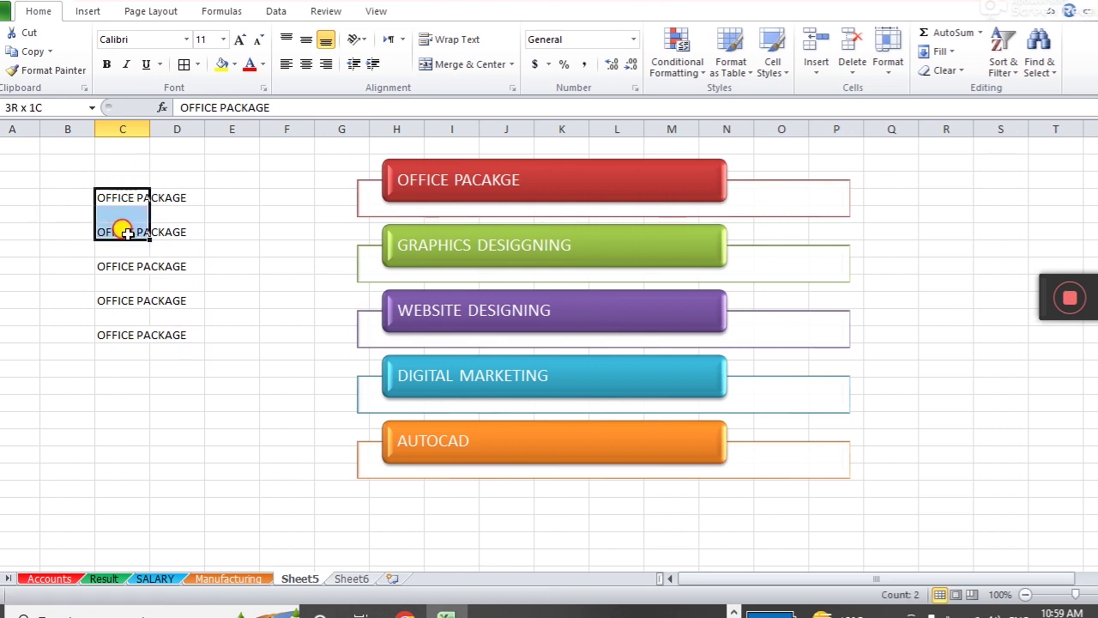
{"action": "left_click", "coordinate": [788, 200]}
{"action": "left_click", "coordinate": [919, 216]}
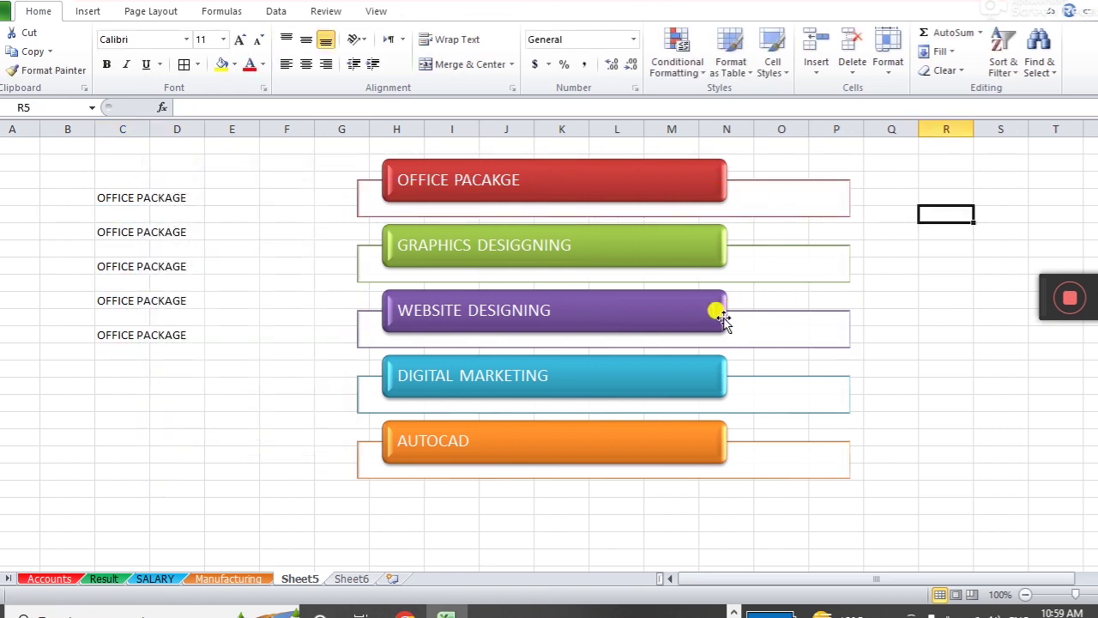
{"action": "left_click", "coordinate": [920, 296]}
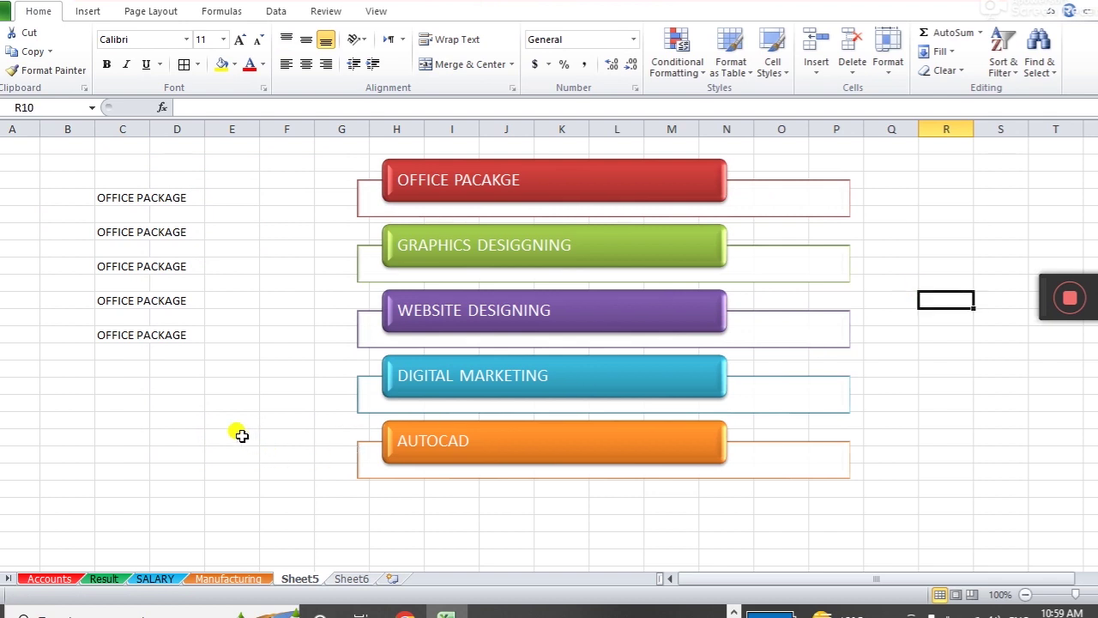
{"action": "left_click", "coordinate": [172, 418]}
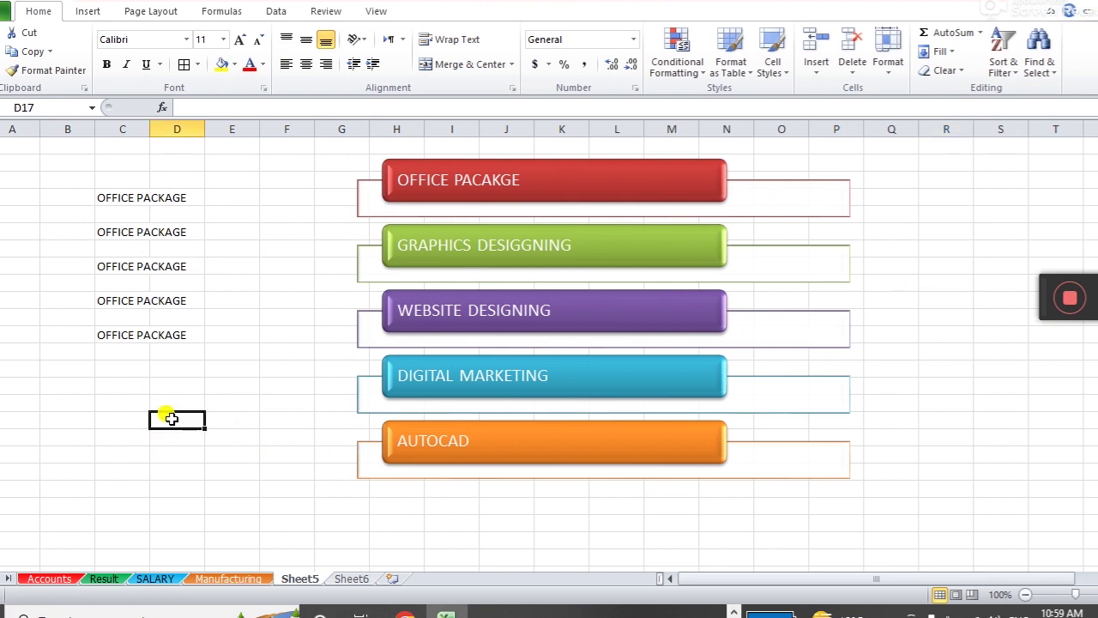
{"action": "left_click", "coordinate": [90, 11]}
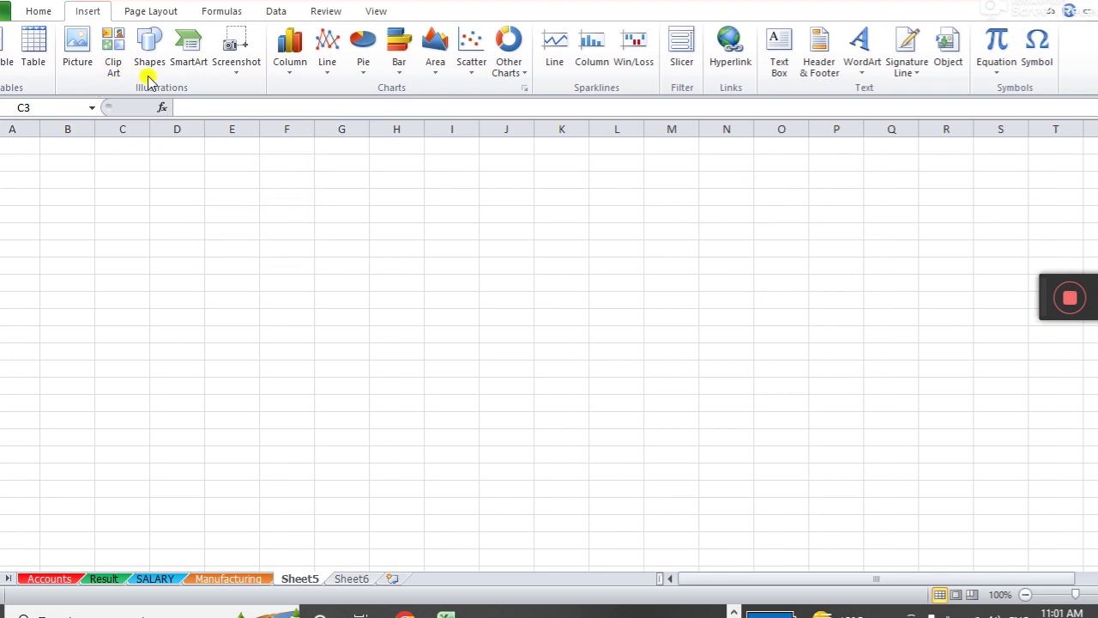
- Insert a Hierarchy > Organization Chart SmartArt and open its text pane at the top box
{"action": "left_click", "coordinate": [189, 50]}
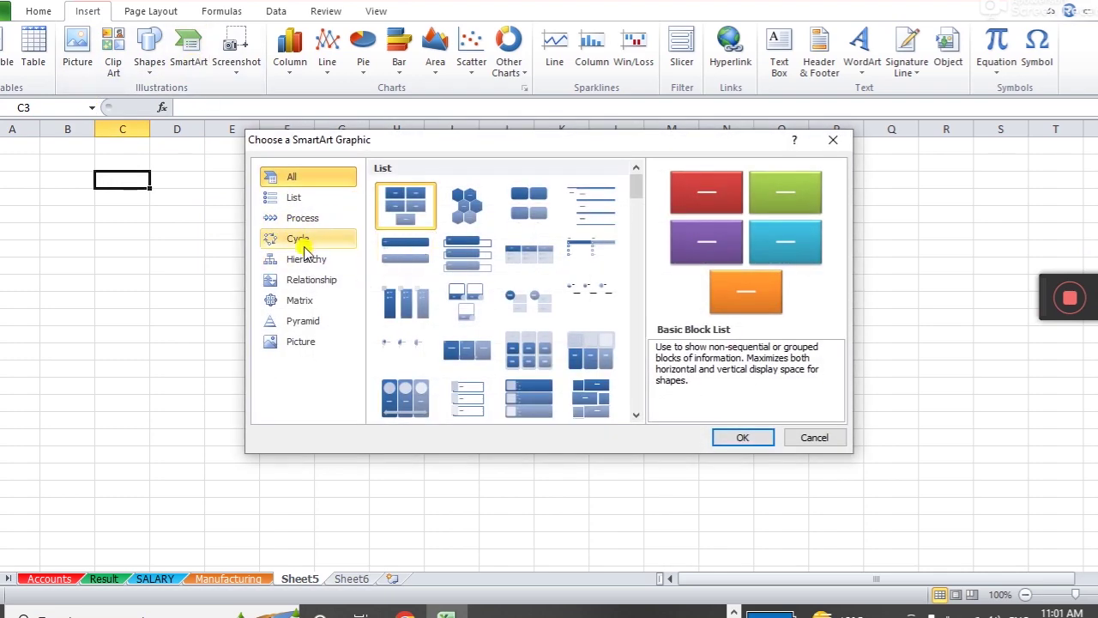
{"action": "left_click", "coordinate": [307, 260]}
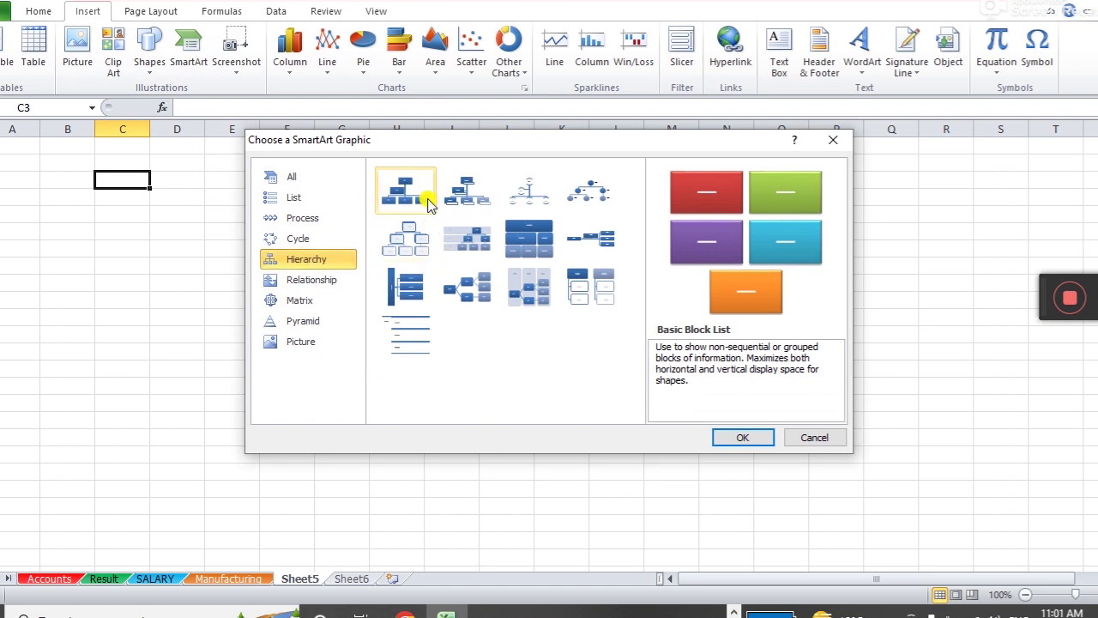
{"action": "left_click", "coordinate": [417, 198]}
{"action": "left_click", "coordinate": [758, 436]}
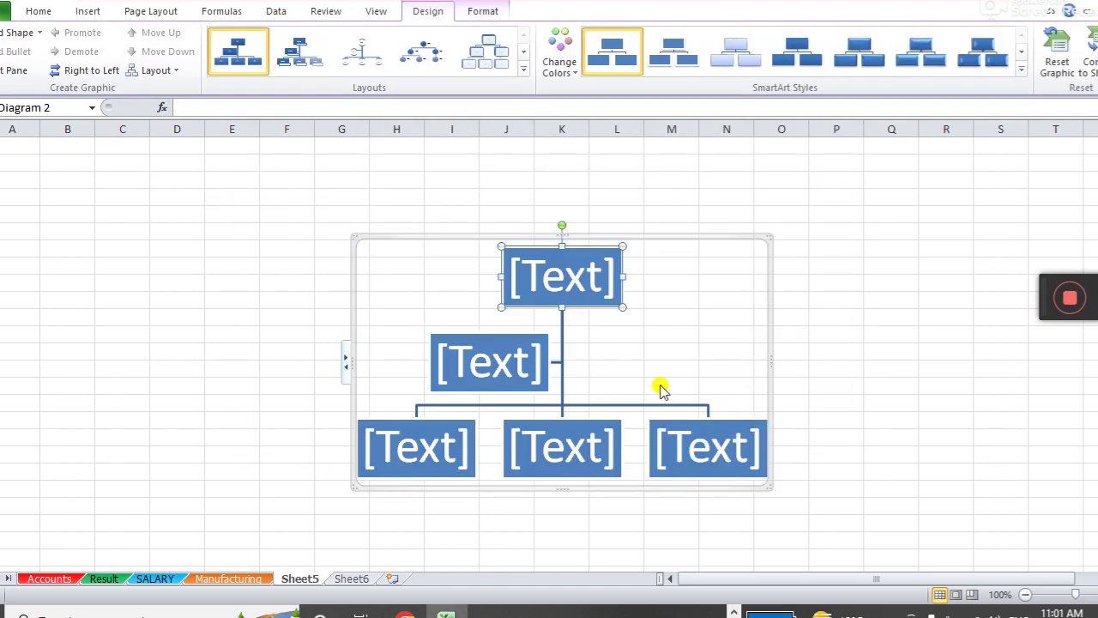
{"action": "left_click", "coordinate": [581, 272]}
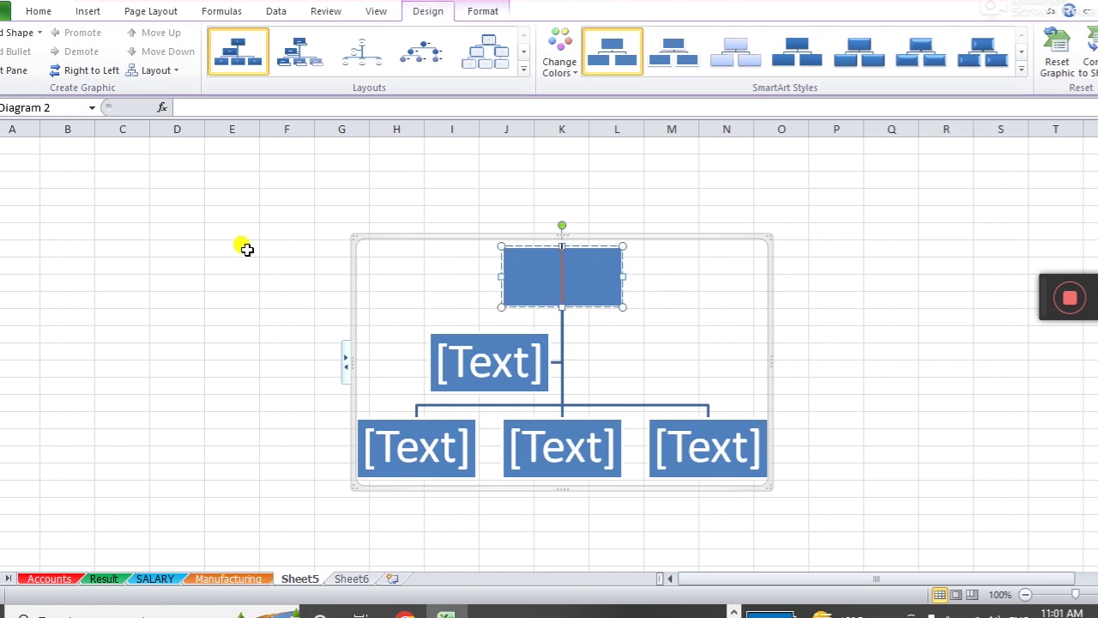
{"action": "left_click", "coordinate": [12, 74]}
- Label the top org-chart boxes GM, Asst. GM and Manager Accounts
{"action": "left_click_drag", "start_coordinate": [233, 248], "coordinate": [194, 190]}
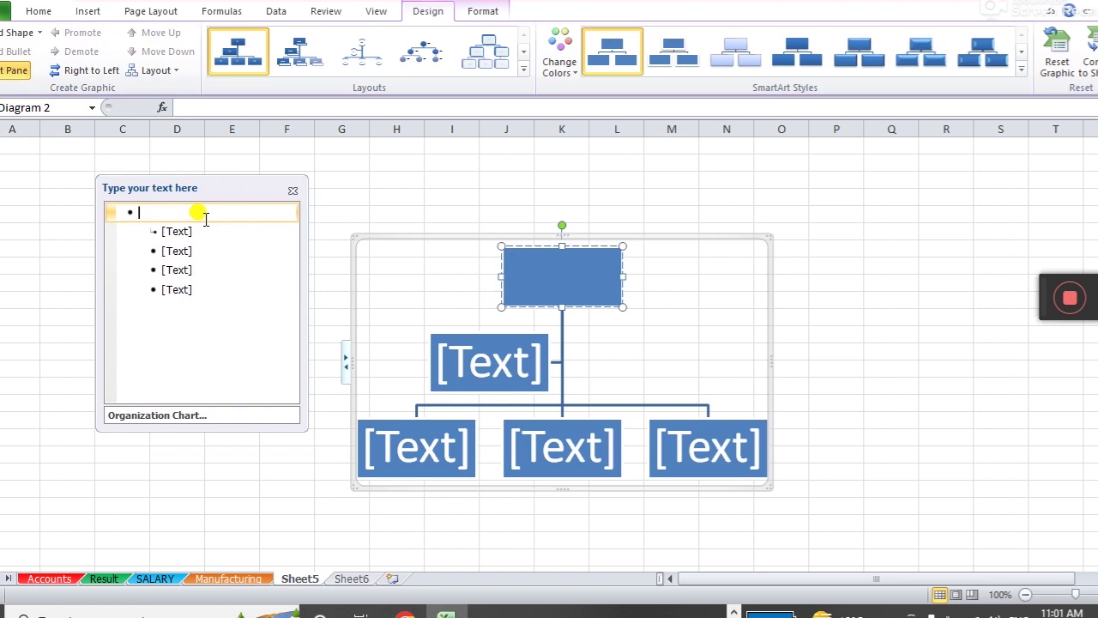
{"action": "type", "text": "g"}
{"action": "type", "text": "GM"}
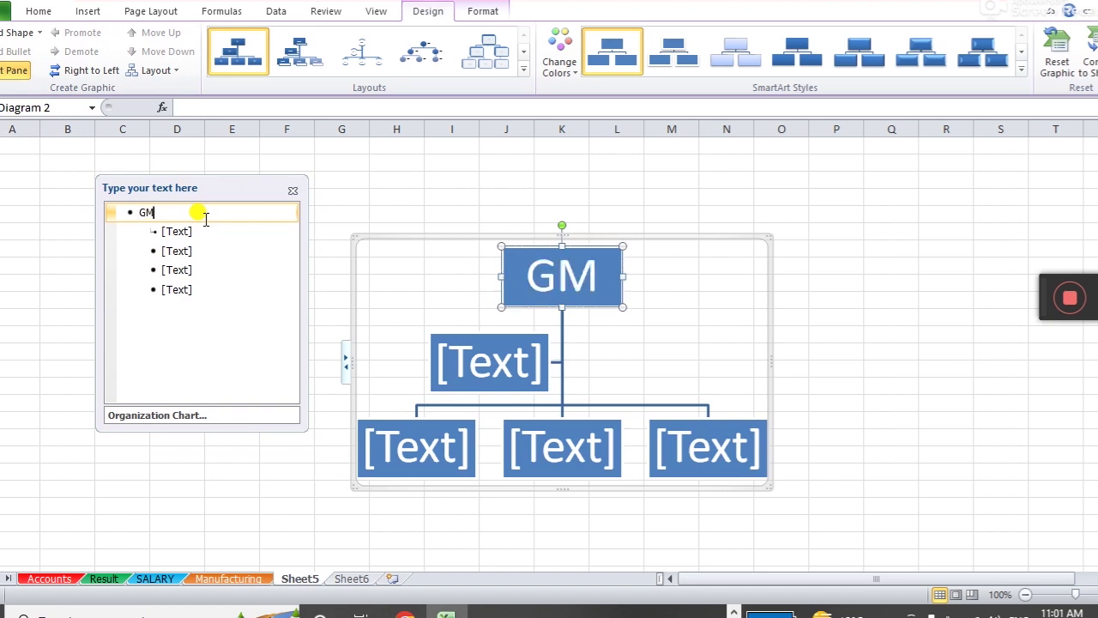
{"action": "left_click", "coordinate": [177, 233]}
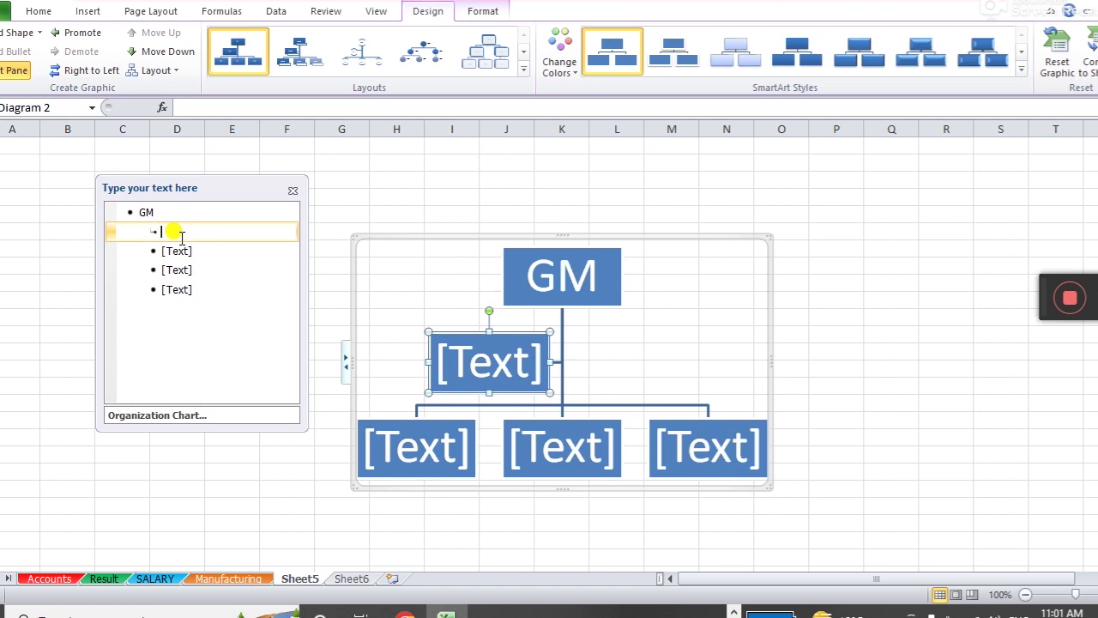
{"action": "type", "text": "Asst. Manager"}
{"action": "left_click", "coordinate": [414, 448]}
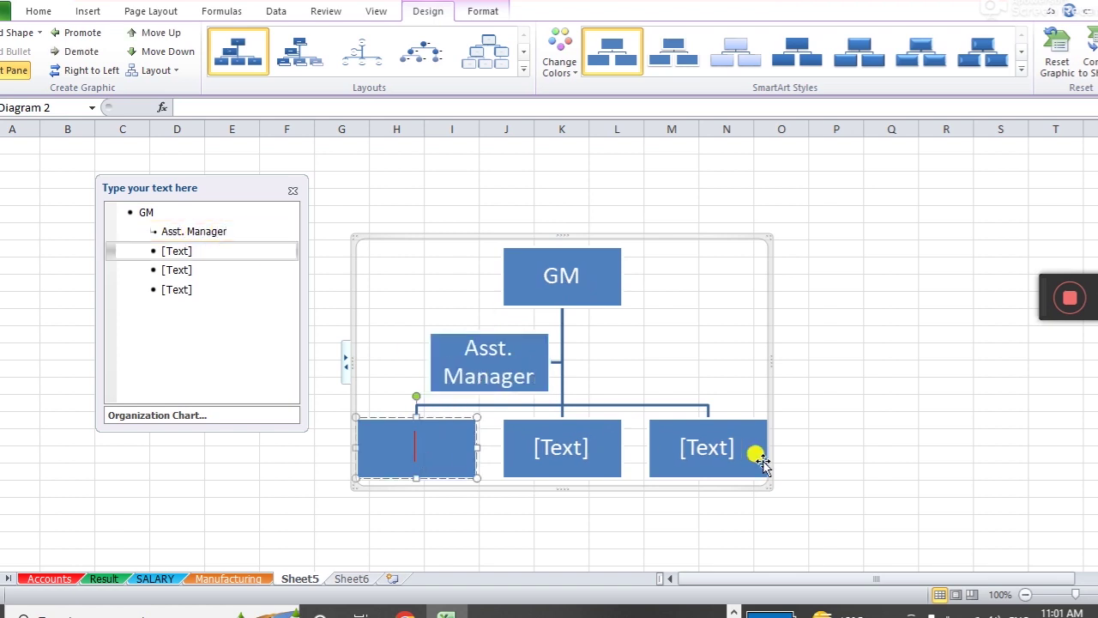
{"action": "type", "text": "anager Accounts"}
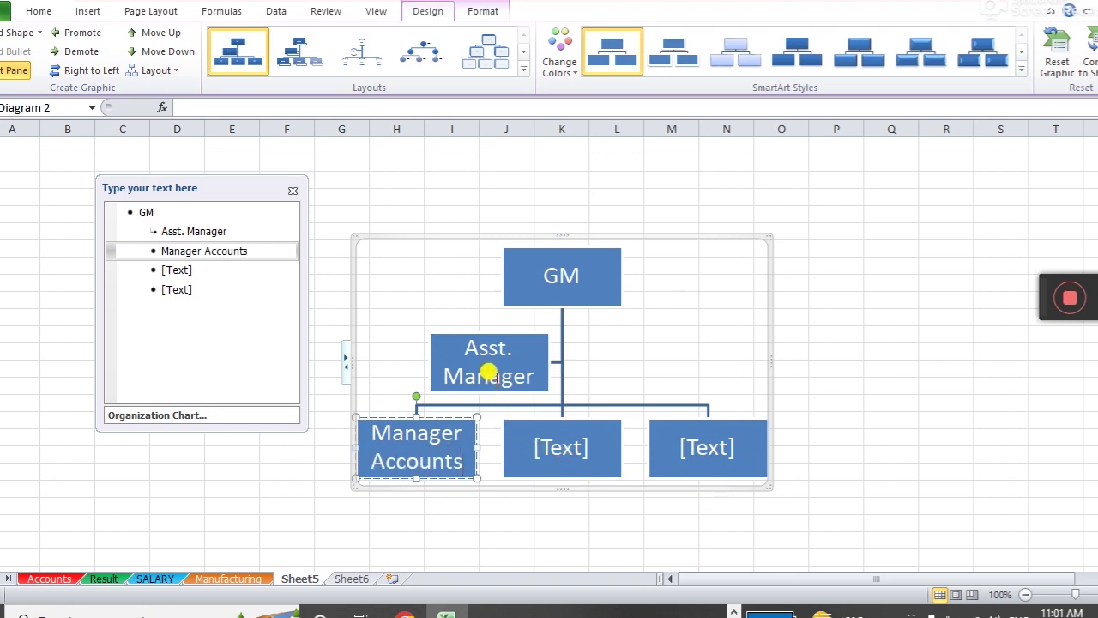
{"action": "double_click", "coordinate": [491, 379]}
{"action": "type", "text": "g"}
{"action": "key", "text": "BackSpace"}
{"action": "type", "text": "Gm"}
{"action": "key", "text": "BackSpace"}
{"action": "type", "text": "N"}
{"action": "key", "text": "BackSpace"}
{"action": "type", "text": "M"}
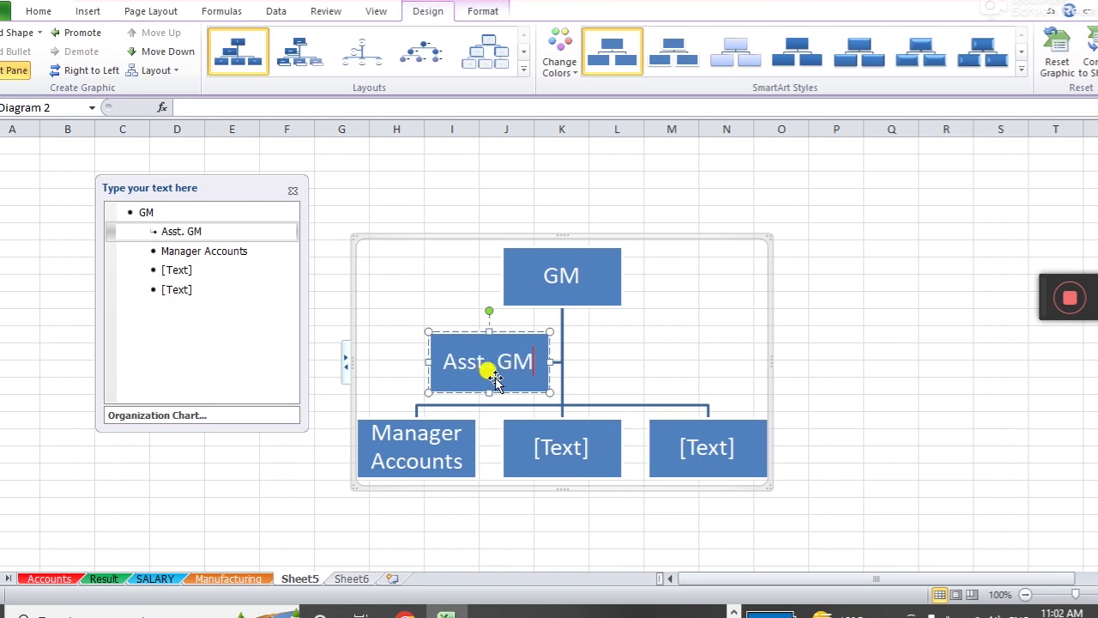
- Add Manager Admin, HR, Personnel, Production and Engineering boxes, then enlarge the chart
{"action": "left_click", "coordinate": [556, 445]}
{"action": "type", "text": "Manager Admin"}
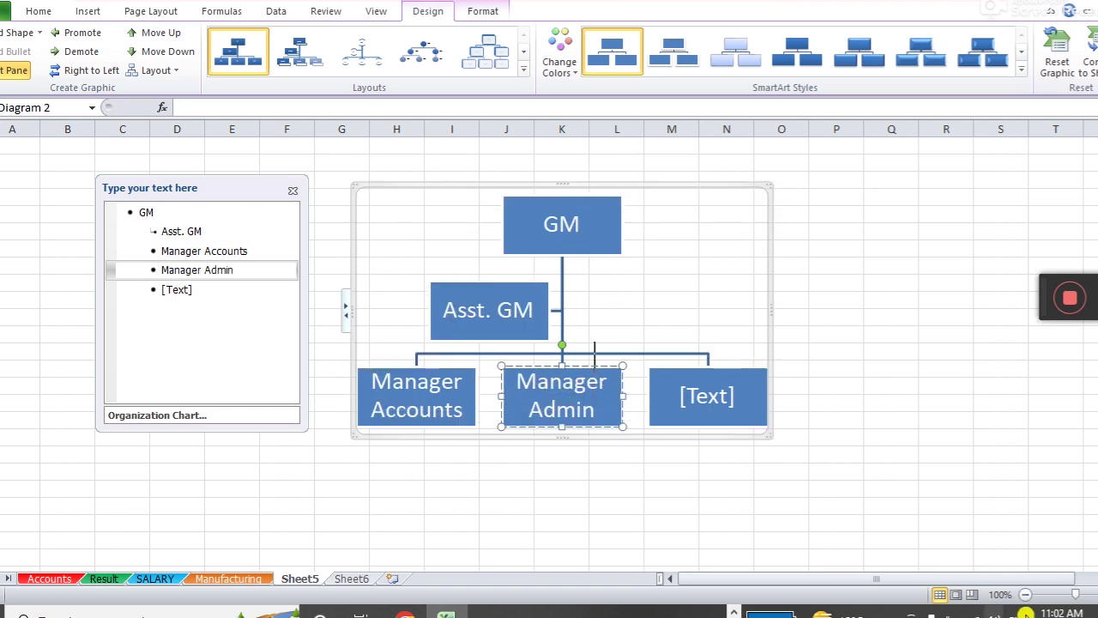
{"action": "left_click", "coordinate": [710, 396]}
{"action": "type", "text": "Manager HR"}
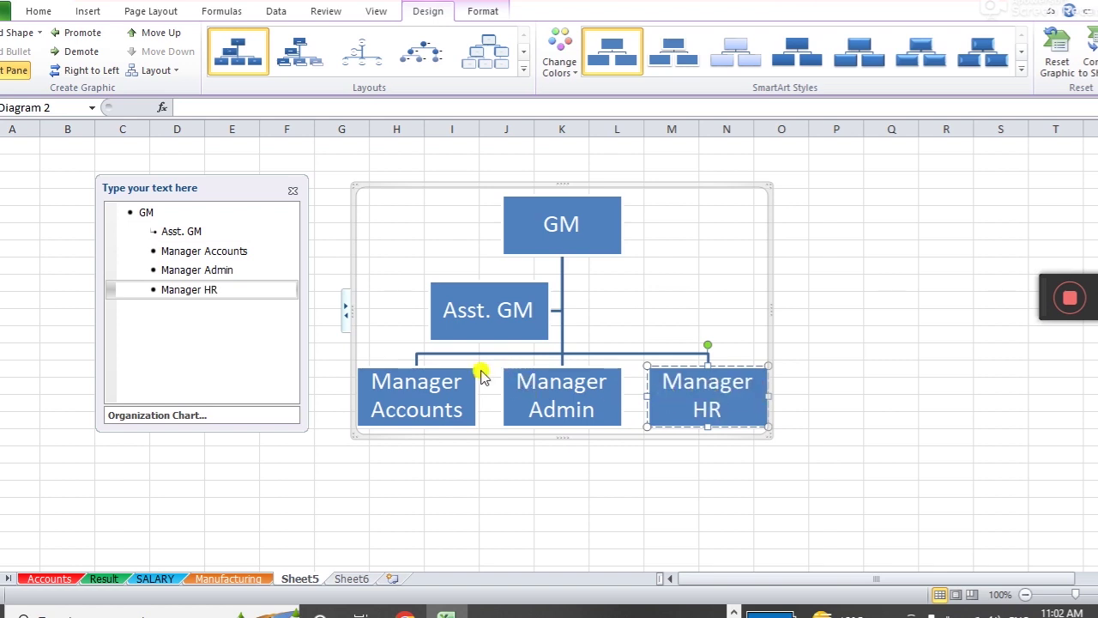
{"action": "key", "text": "Return"}
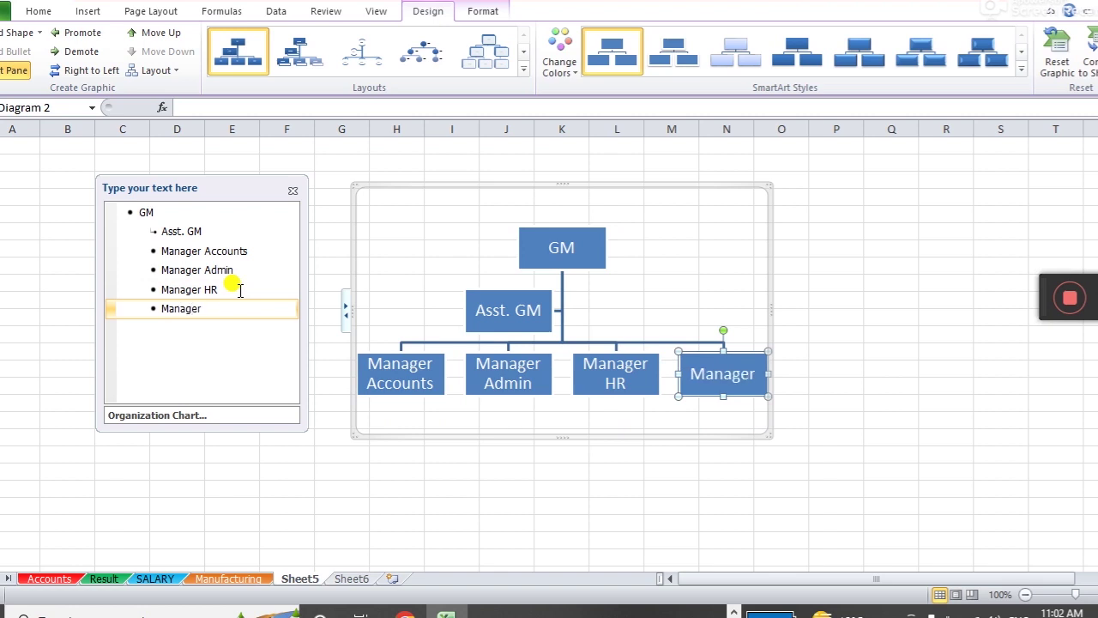
{"action": "type", "text": "Ac"}
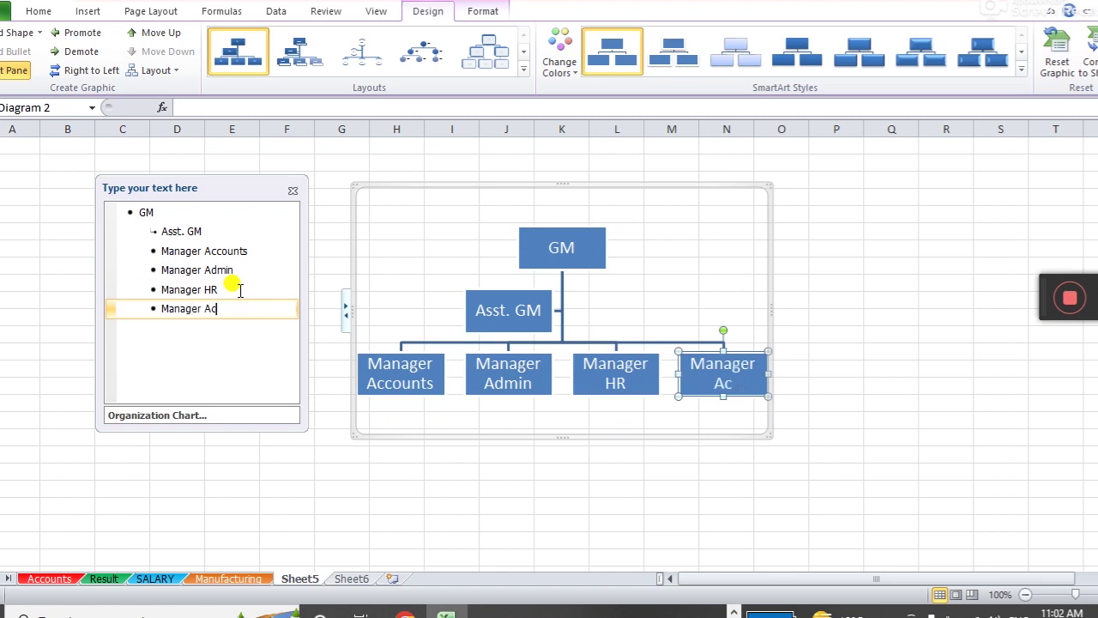
{"action": "key", "text": "BackSpace"}
{"action": "key", "text": "BackSpace"}
{"action": "type", "text": "Personnel"}
{"action": "key", "text": "Return"}
{"action": "type", "text": "Manager "}
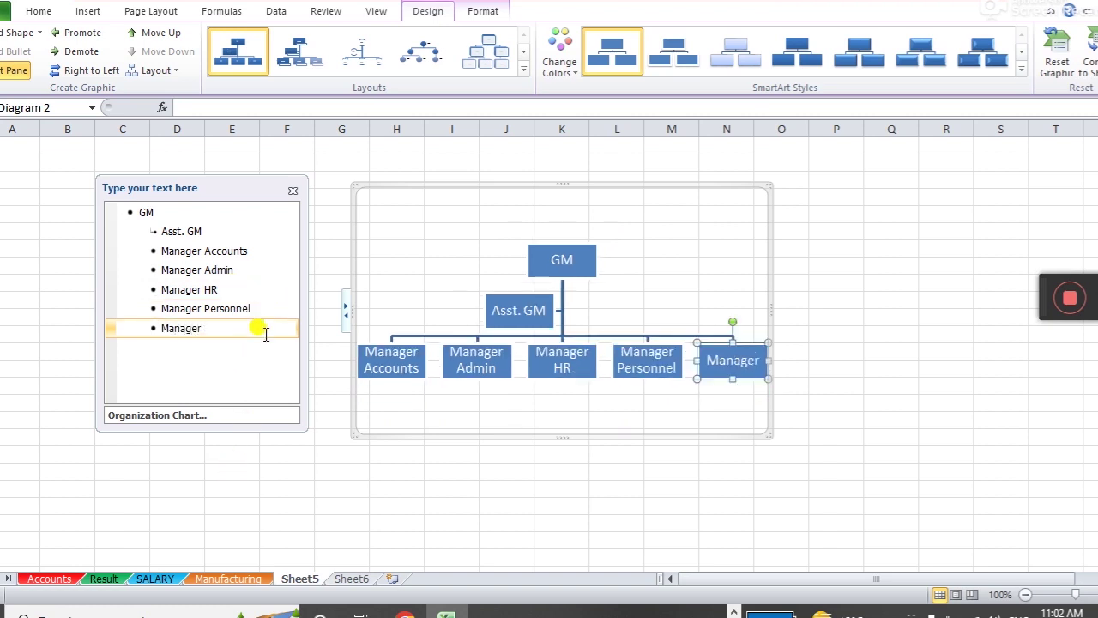
{"action": "type", "text": "Production"}
{"action": "key", "text": "Return"}
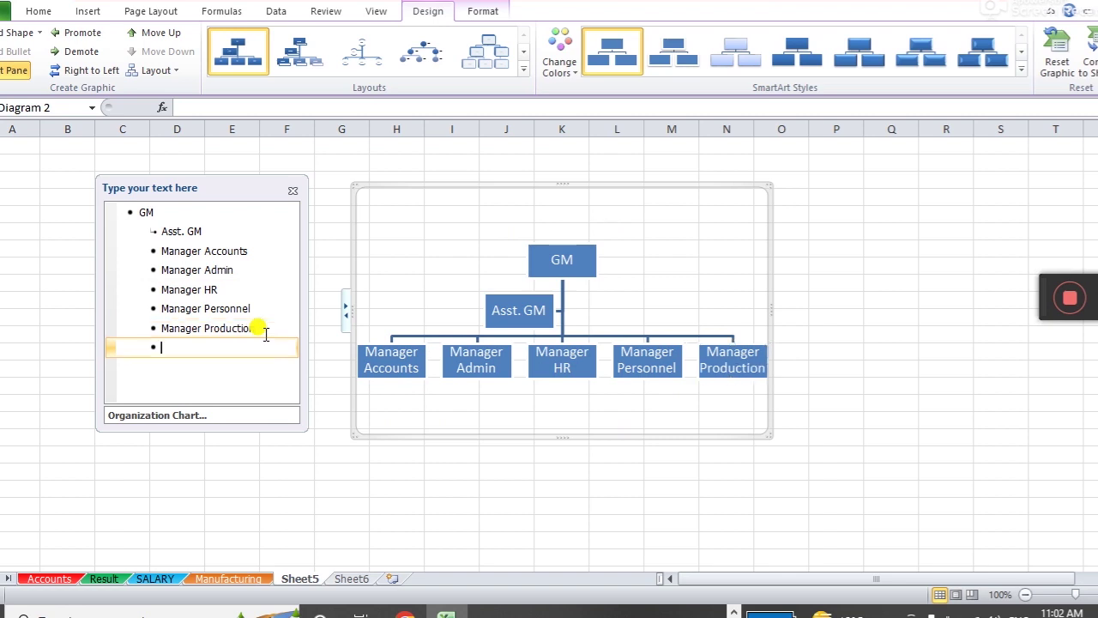
{"action": "type", "text": "Manag"}
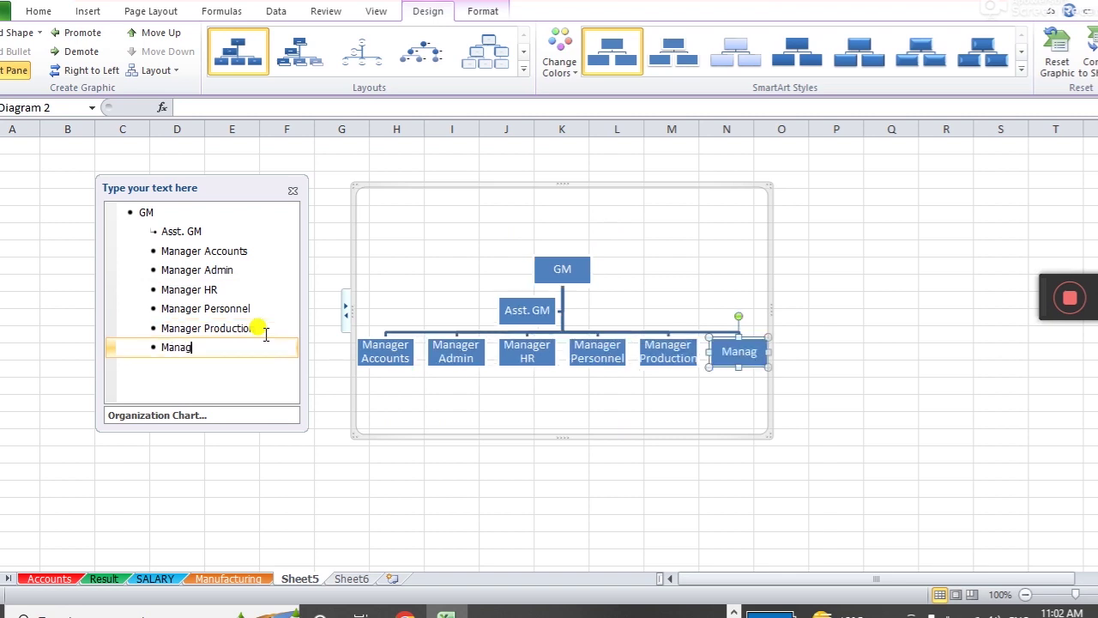
{"action": "type", "text": "Engineering"}
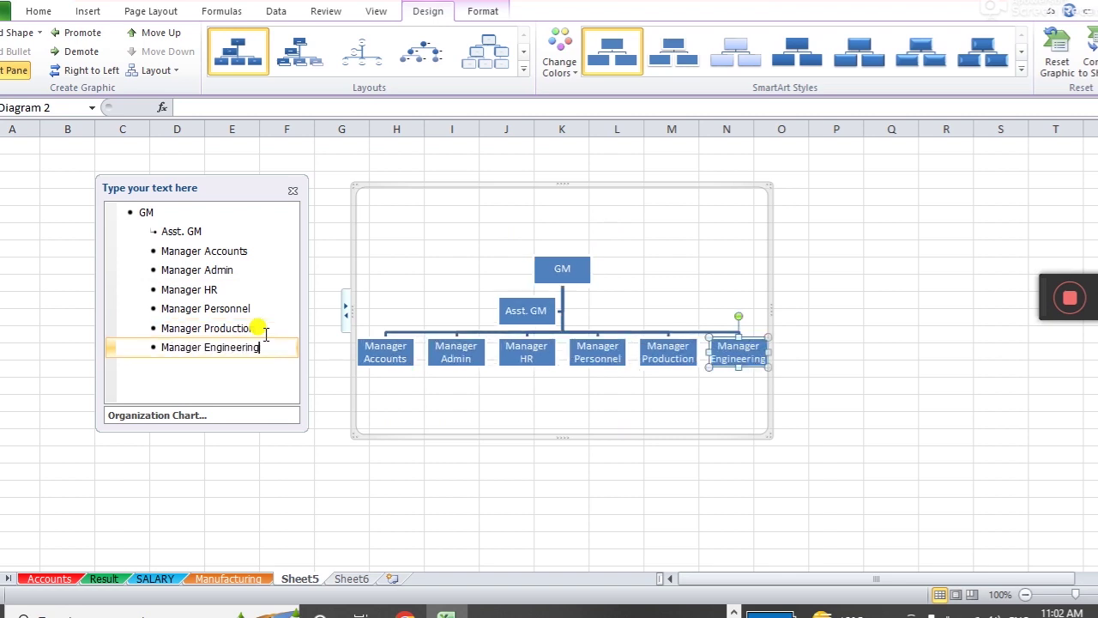
{"action": "left_click_drag", "start_coordinate": [765, 429], "coordinate": [983, 531]}
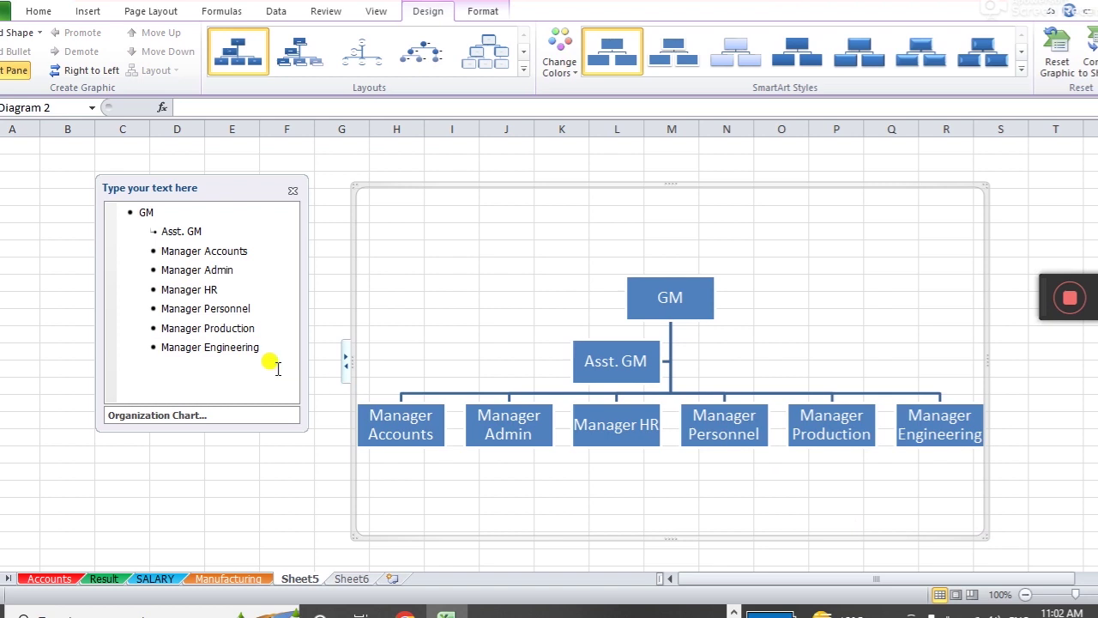
- Add an Asst. Prod. Manager box below Manager Production
{"action": "left_click", "coordinate": [253, 327]}
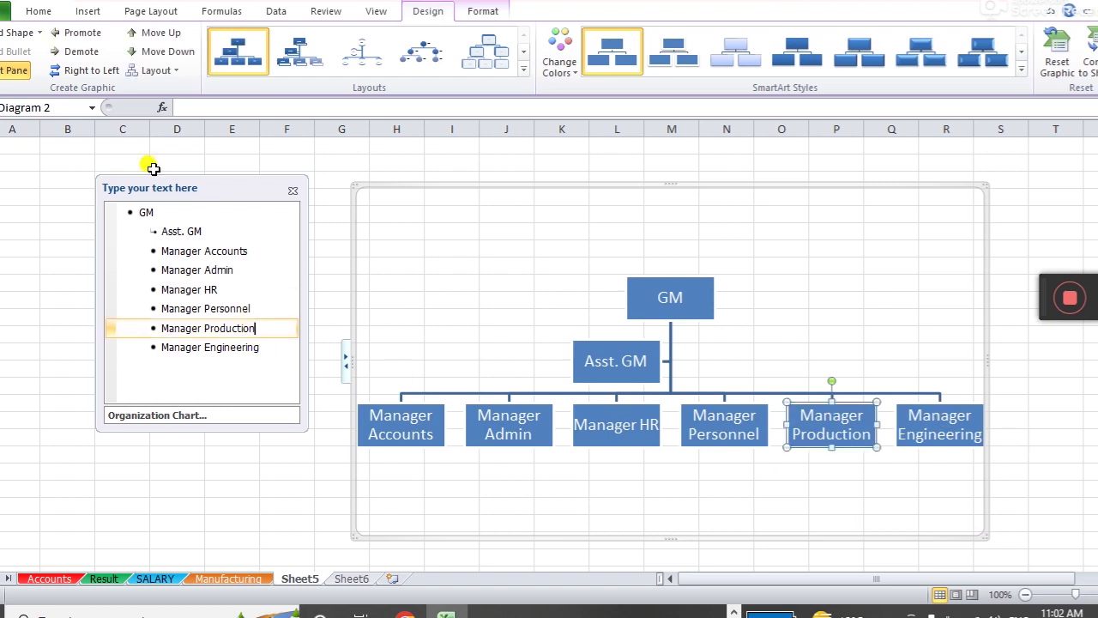
{"action": "left_click", "coordinate": [39, 34]}
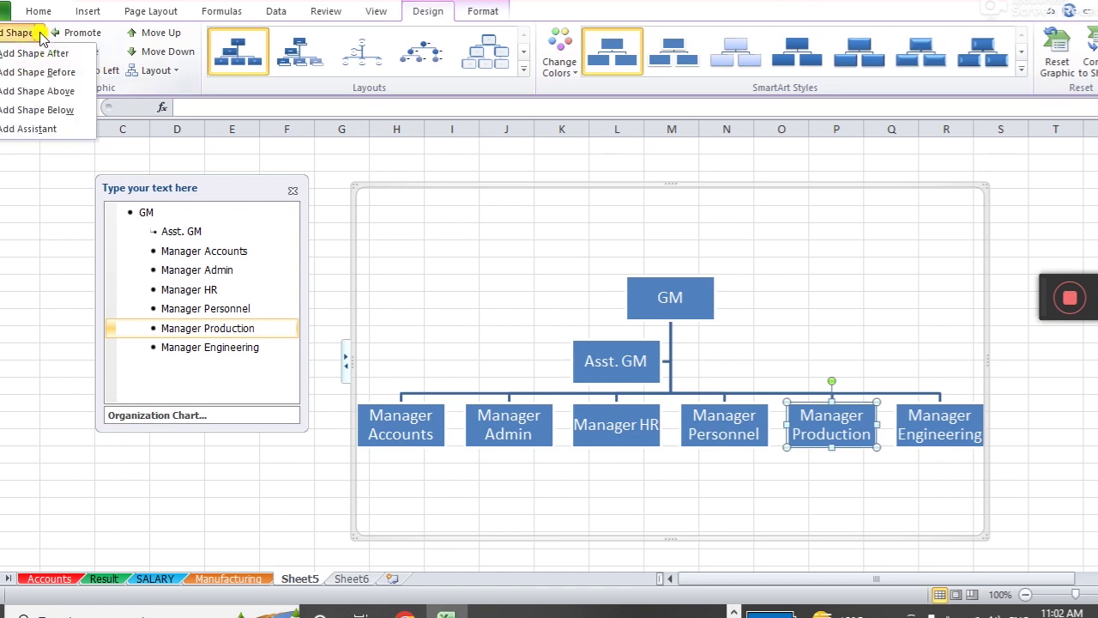
{"action": "left_click", "coordinate": [49, 112]}
{"action": "type", "text": "Asst."}
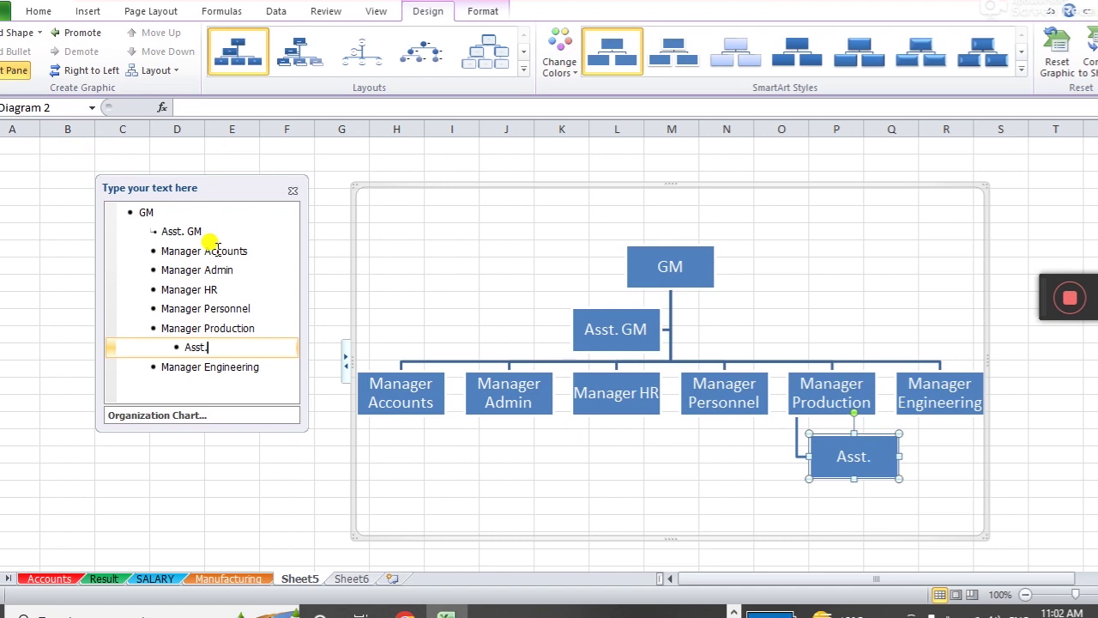
{"action": "type", "text": "Prod."}
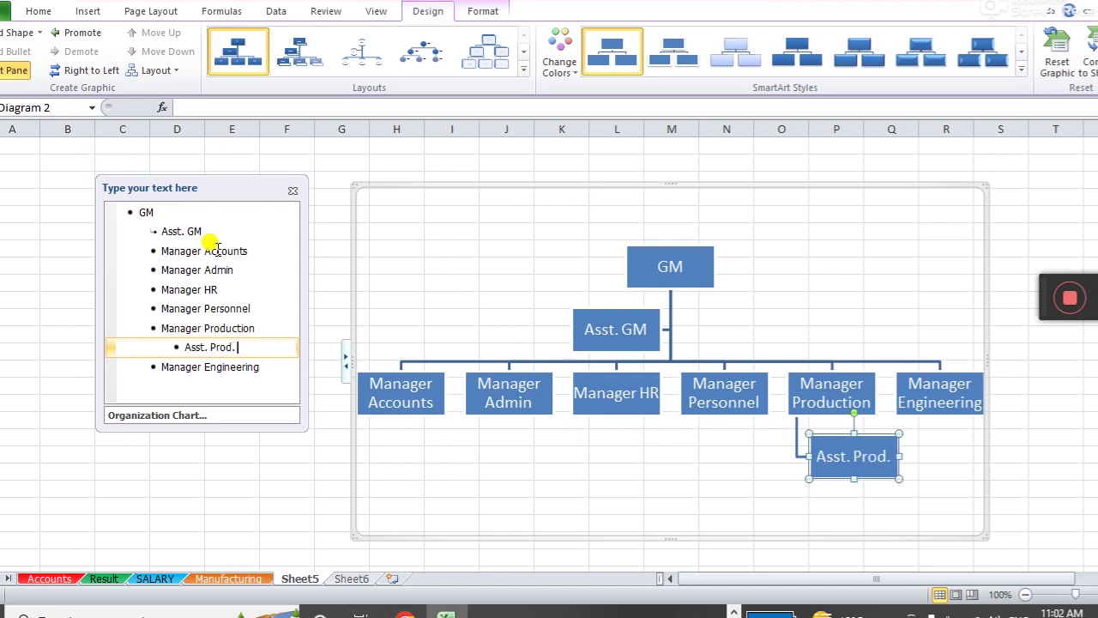
{"action": "type", "text": " Manager"}
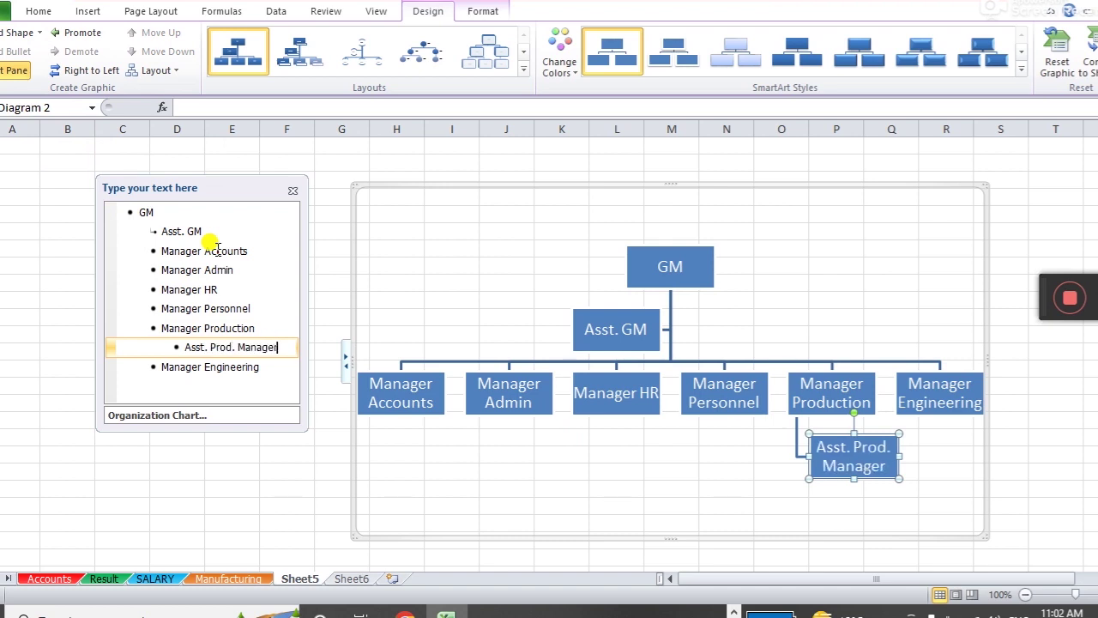
{"action": "key", "text": "Down"}
{"action": "key", "text": "Up"}
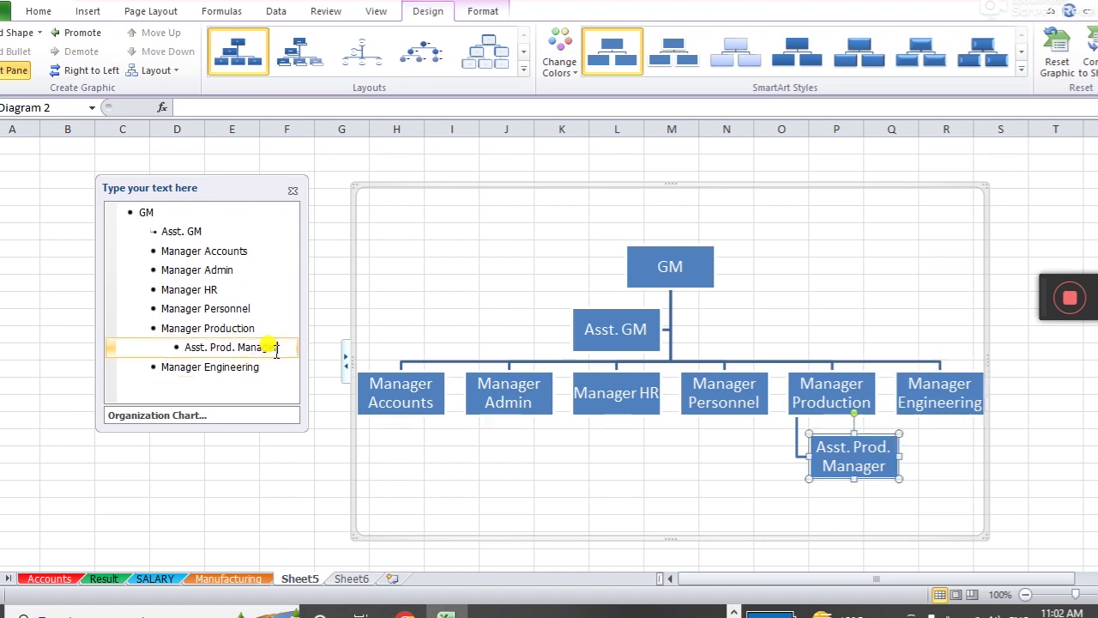
- Add two sdfsdf boxes, one beside and one under Asst. Prod. Manager, then deselect the chart
{"action": "left_click", "coordinate": [41, 32]}
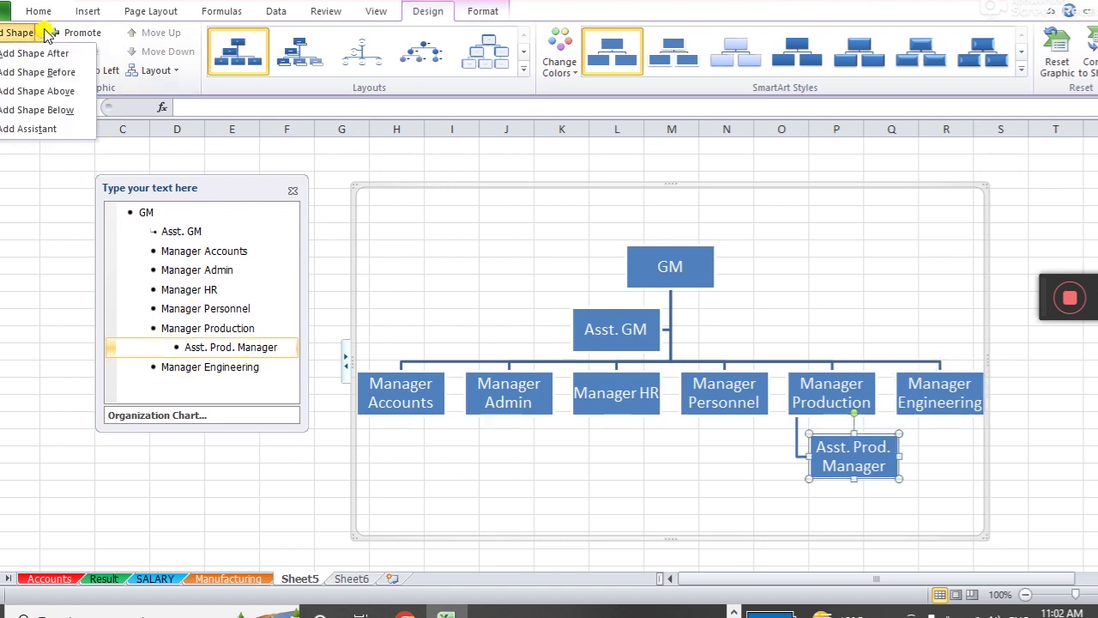
{"action": "left_click", "coordinate": [45, 129]}
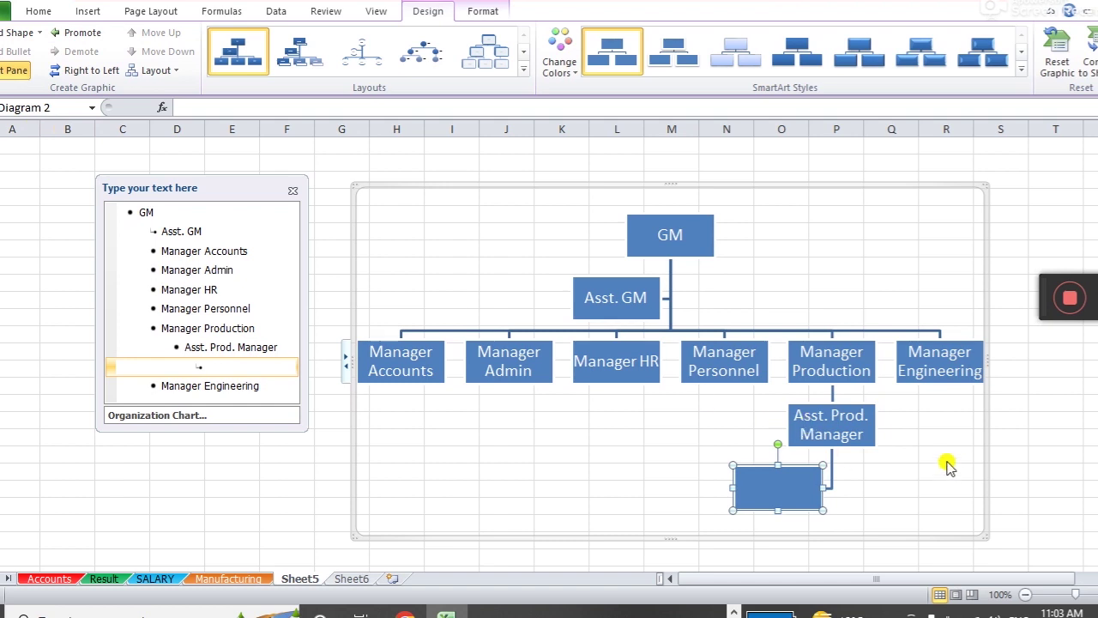
{"action": "left_click", "coordinate": [862, 439]}
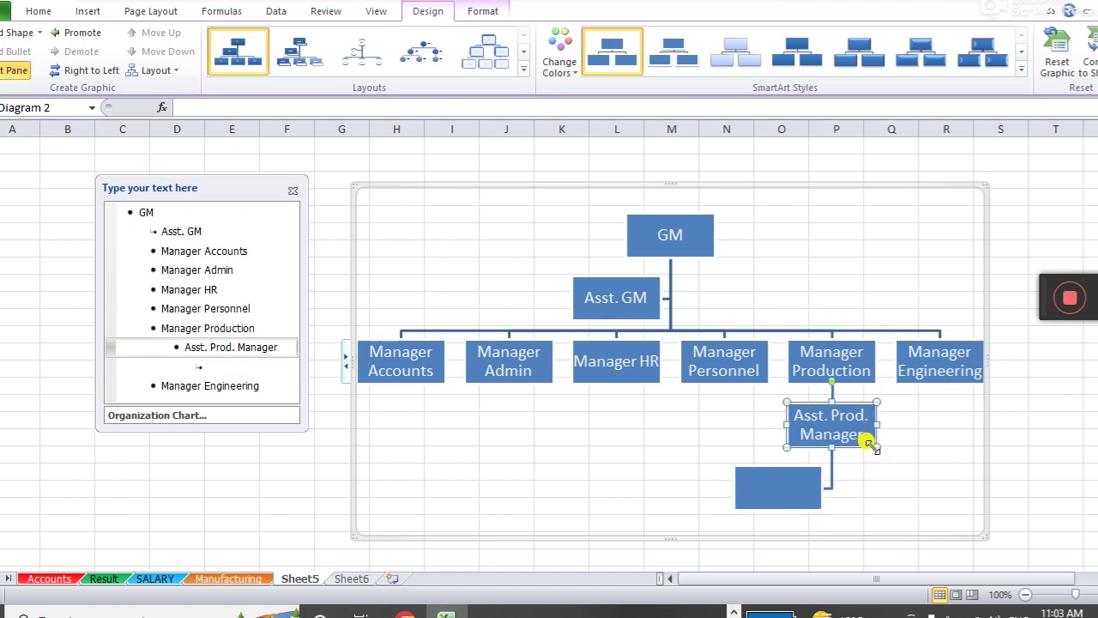
{"action": "left_click", "coordinate": [40, 33]}
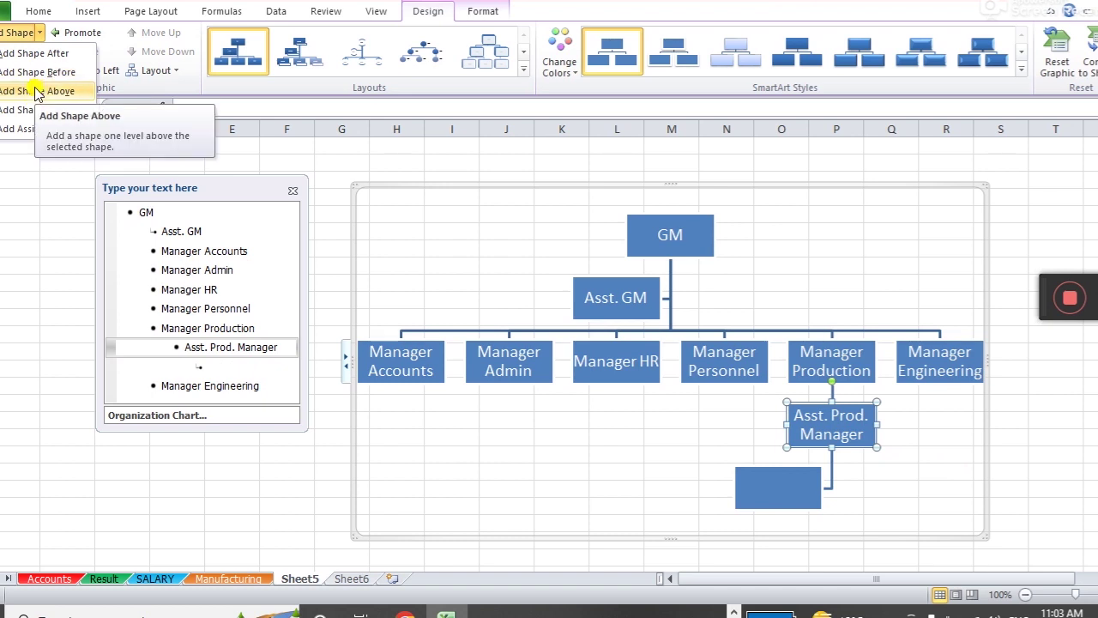
{"action": "left_click", "coordinate": [36, 73]}
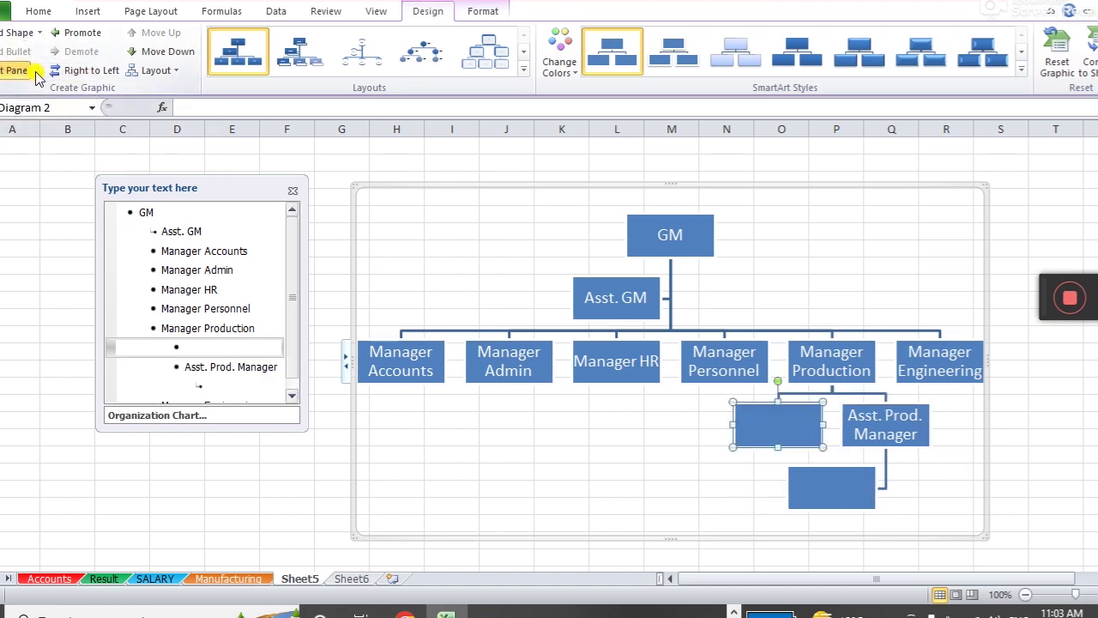
{"action": "left_click", "coordinate": [194, 342]}
{"action": "type", "text": "sdfsdf"}
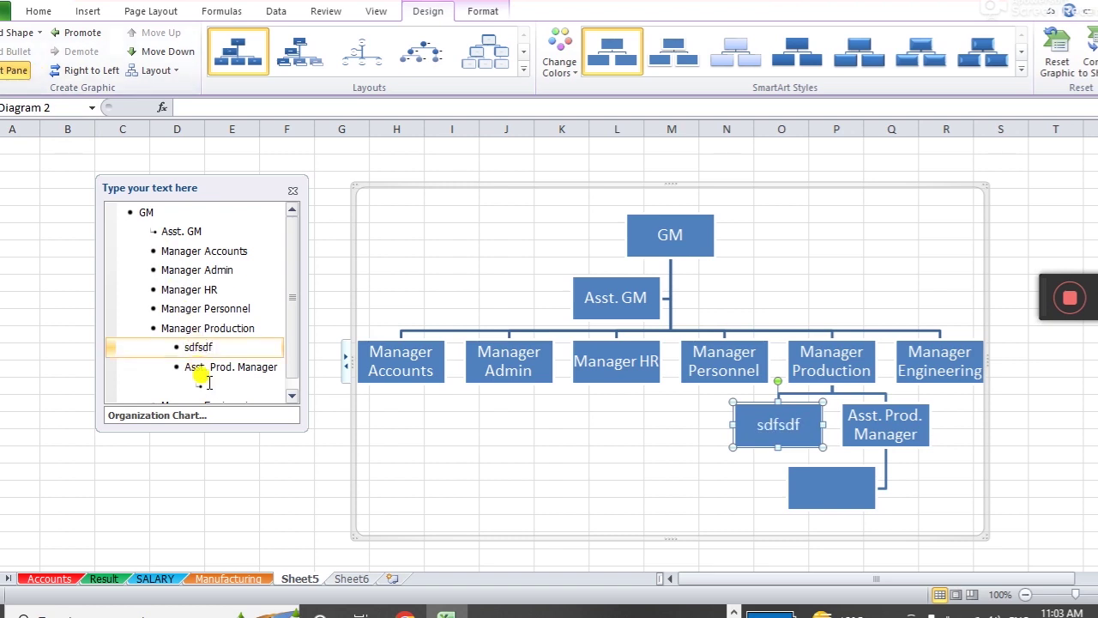
{"action": "left_click", "coordinate": [202, 385]}
{"action": "type", "text": "sdfsdf"}
{"action": "left_click", "coordinate": [573, 518]}
{"action": "left_click", "coordinate": [1029, 436]}
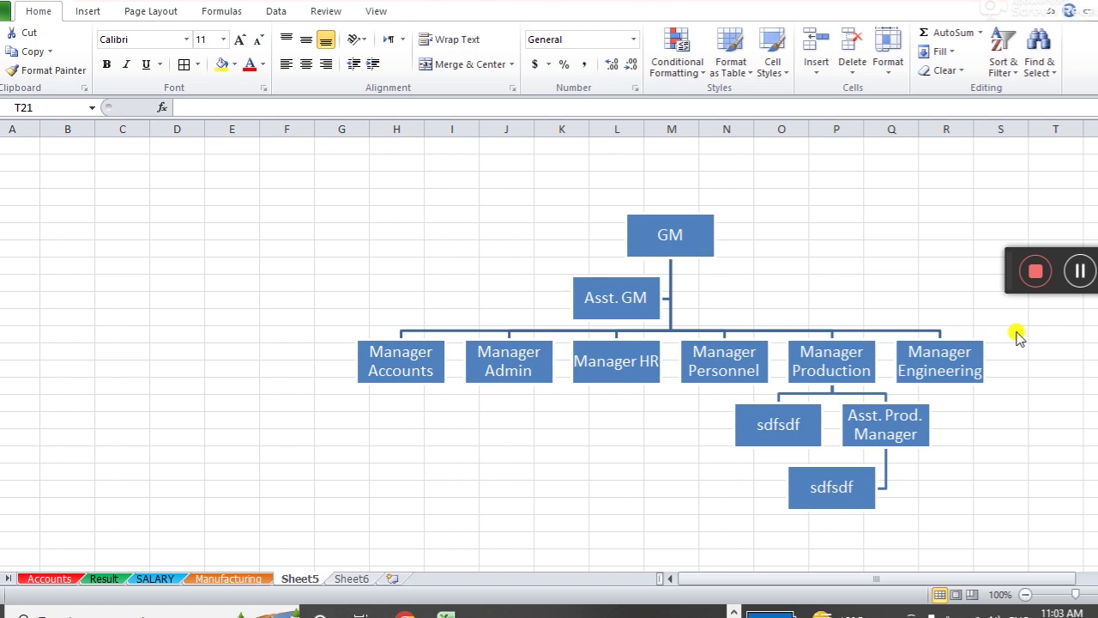
- Move the org chart left, then apply Colorful colours and a 3-D bevelled SmartArt style
{"action": "left_click", "coordinate": [710, 219]}
{"action": "left_click_drag", "start_coordinate": [712, 184], "coordinate": [558, 176]}
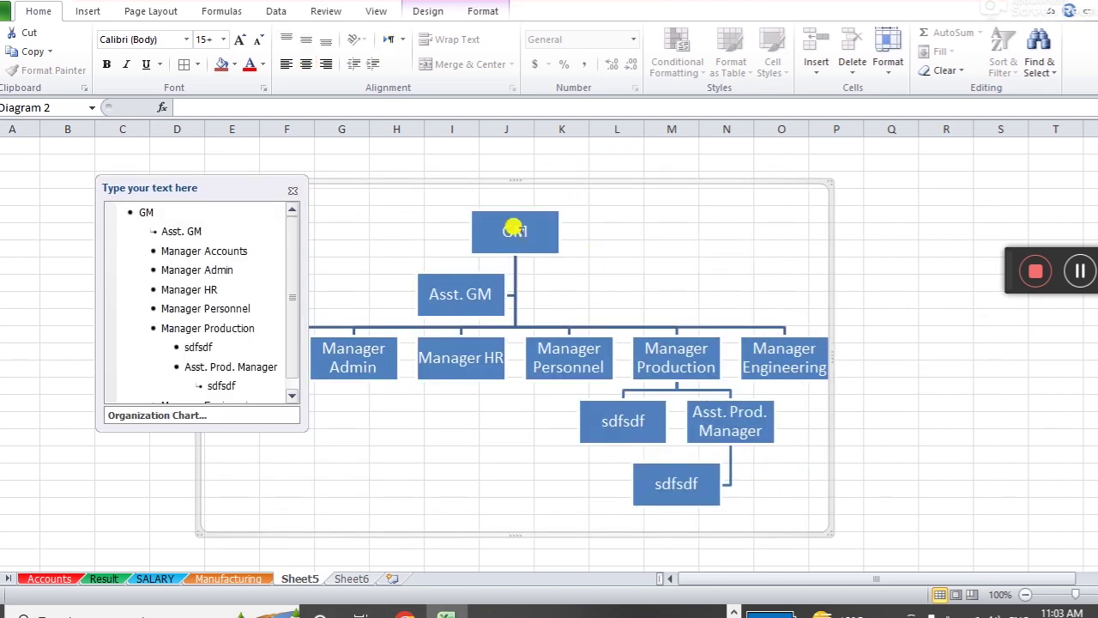
{"action": "left_click", "coordinate": [429, 12]}
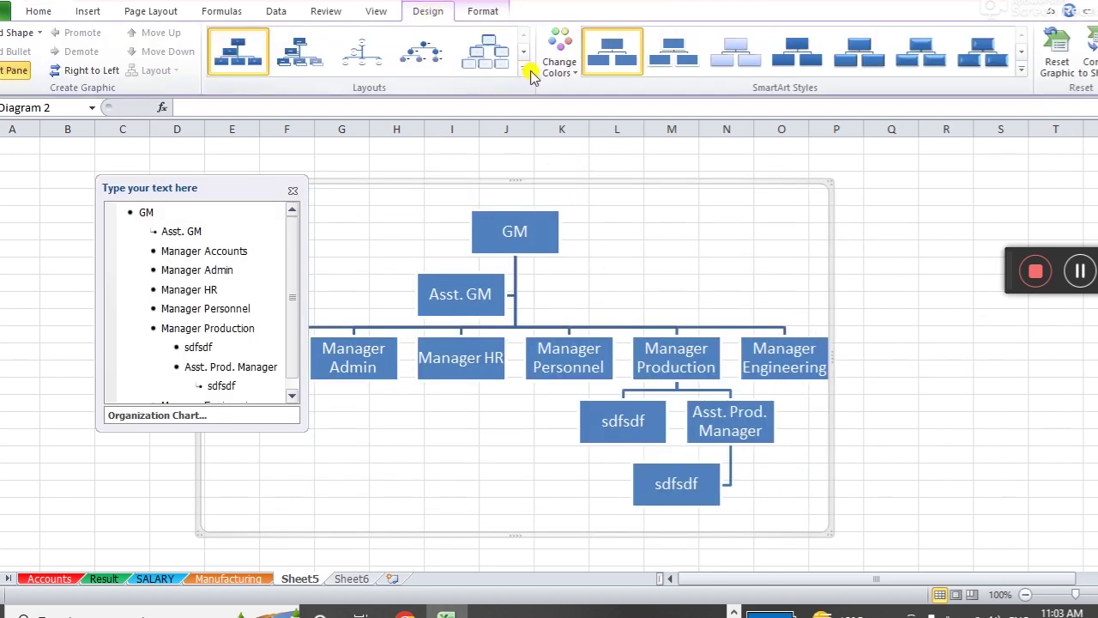
{"action": "left_click", "coordinate": [556, 65]}
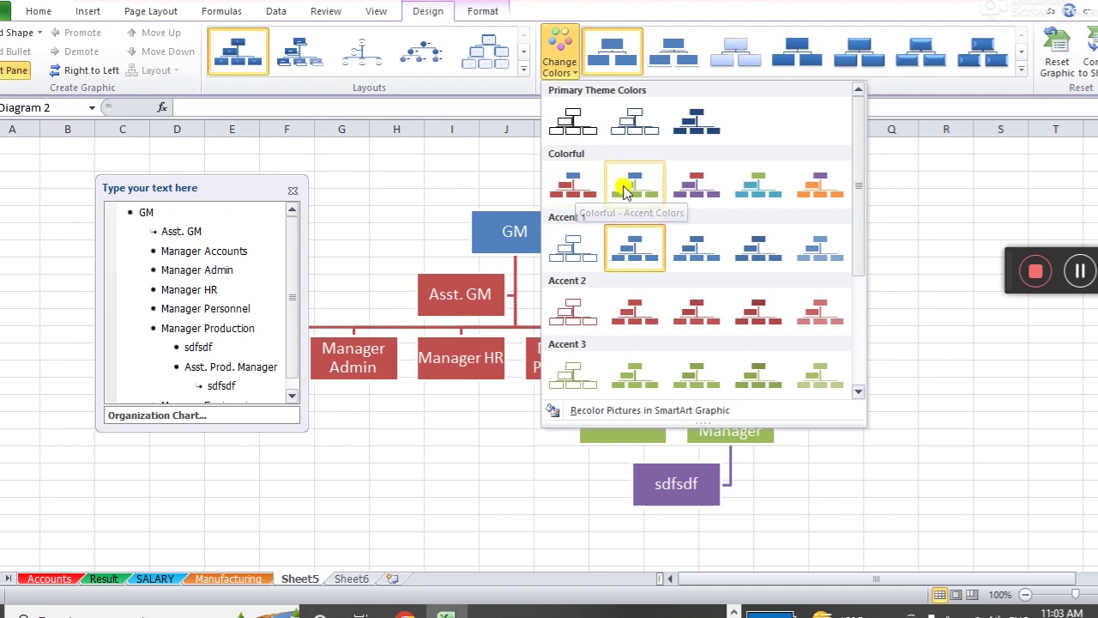
{"action": "left_click", "coordinate": [709, 185]}
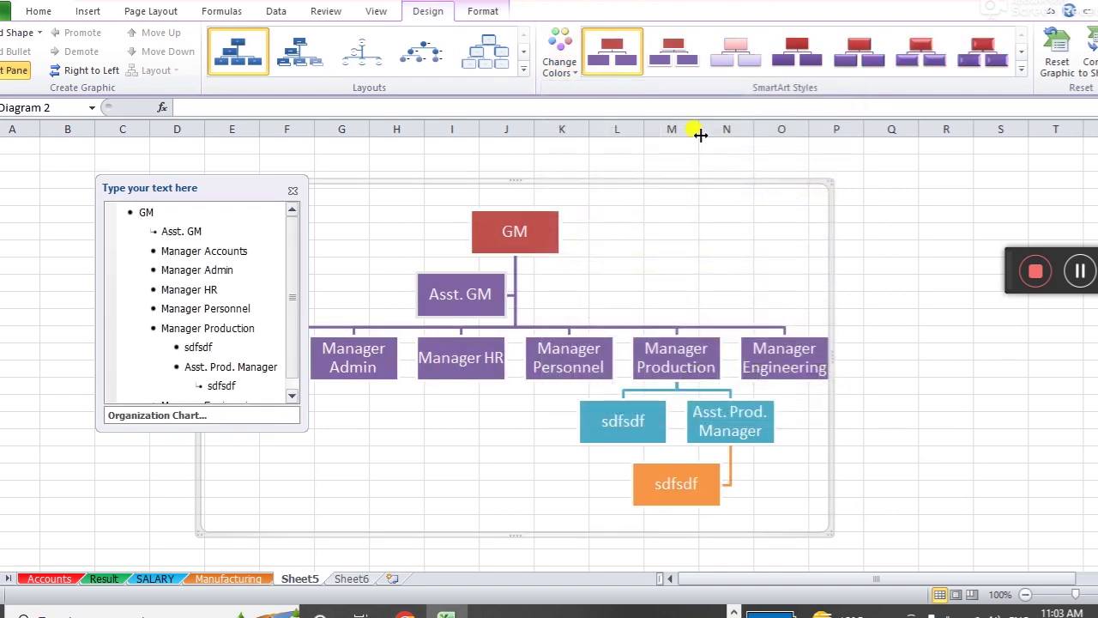
{"action": "left_click", "coordinate": [865, 55]}
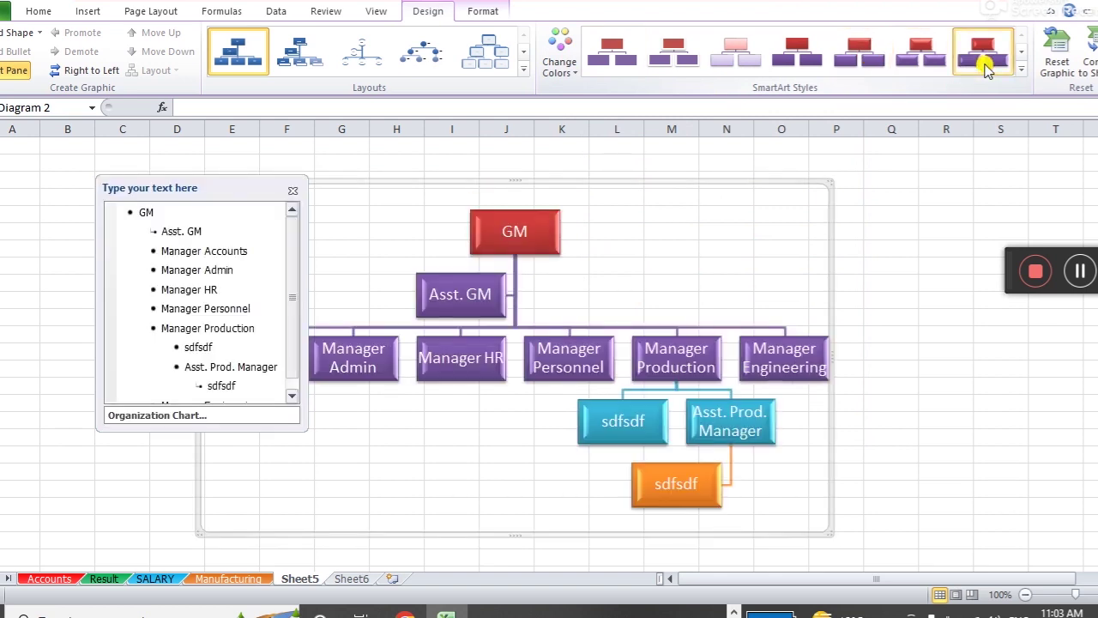
{"action": "left_click", "coordinate": [935, 55]}
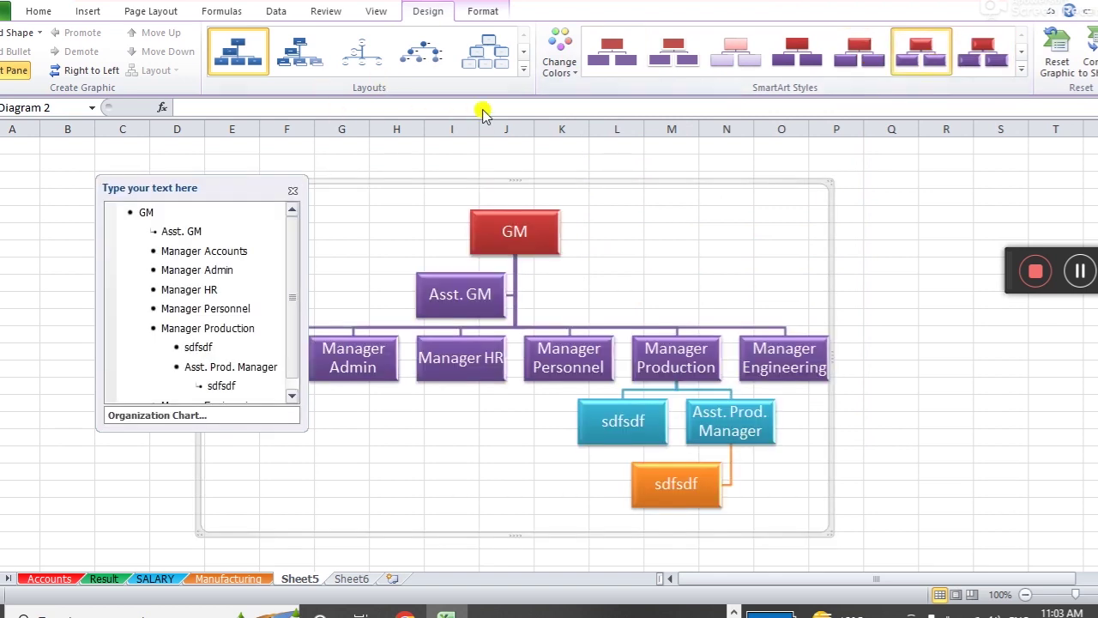
{"action": "left_click", "coordinate": [523, 70]}
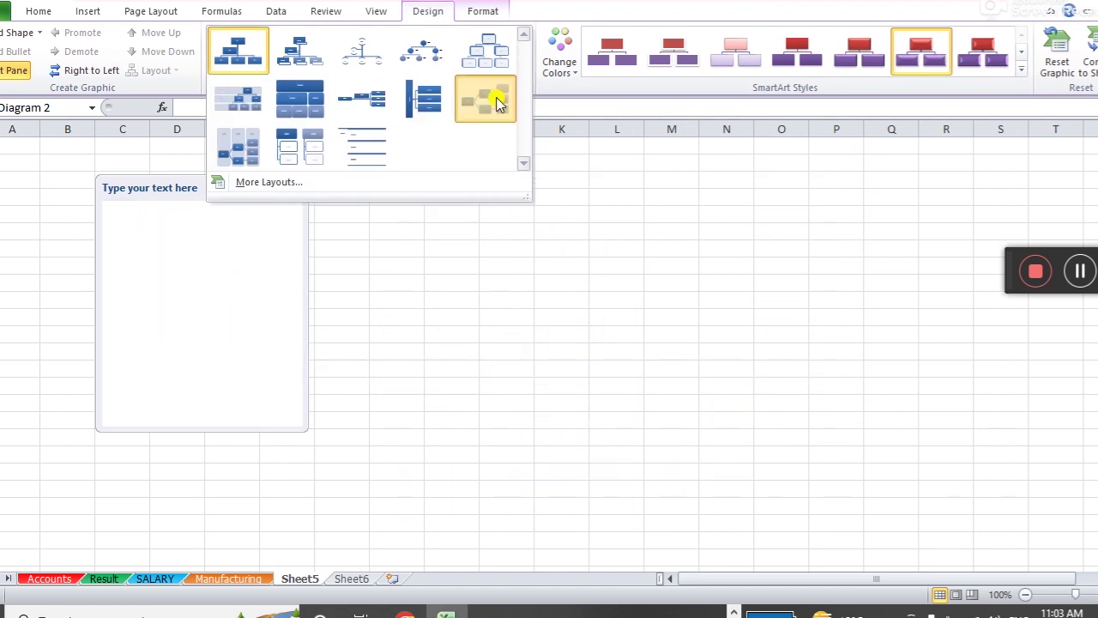
- Apply Horizontal Hierarchy, close the text pane, try a bracket layout, then restore Horizontal Hierarchy
{"action": "left_click", "coordinate": [496, 103]}
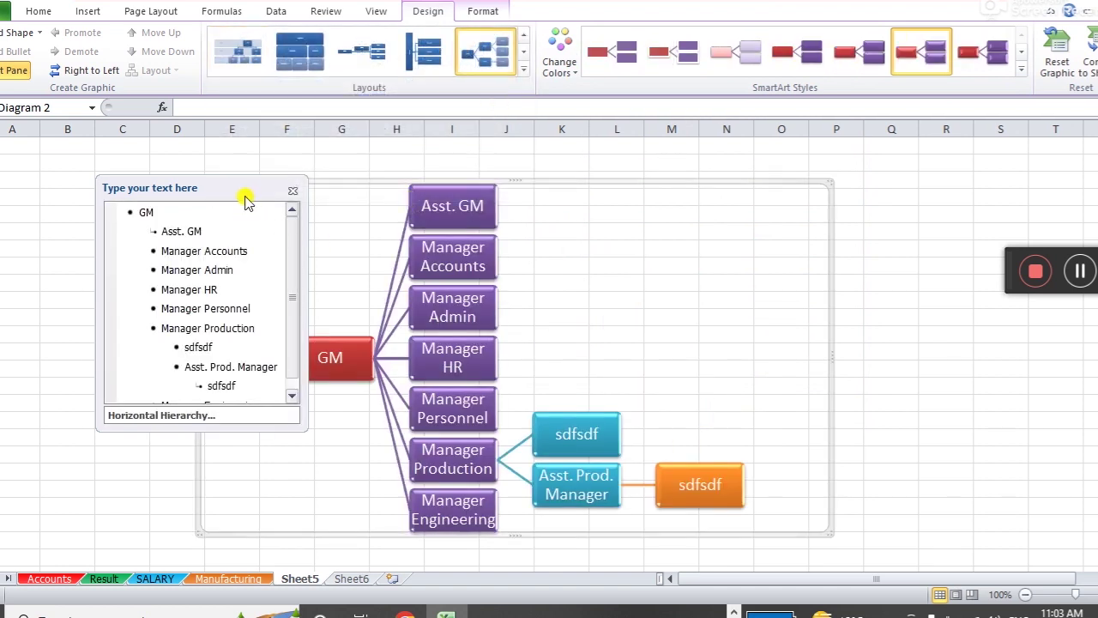
{"action": "left_click", "coordinate": [293, 189]}
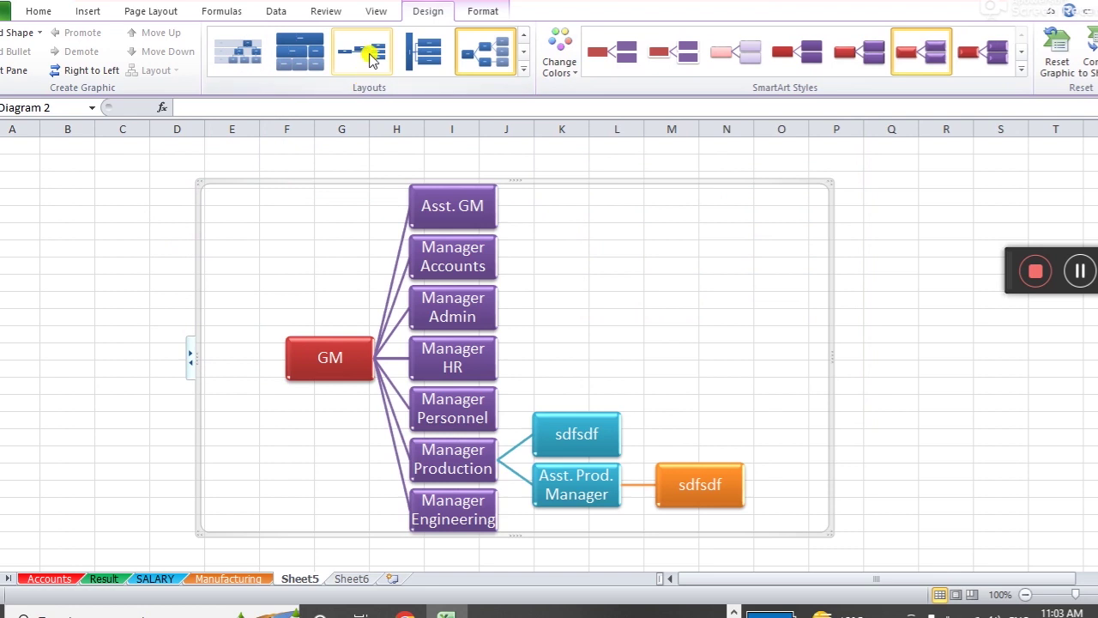
{"action": "left_click", "coordinate": [426, 57]}
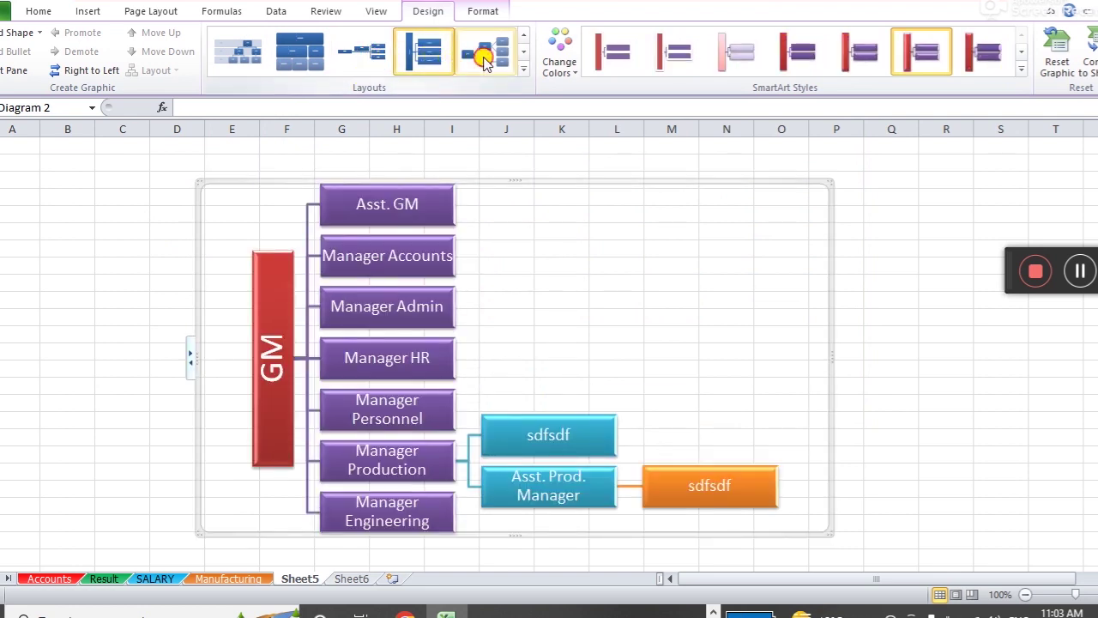
{"action": "left_click", "coordinate": [484, 58]}
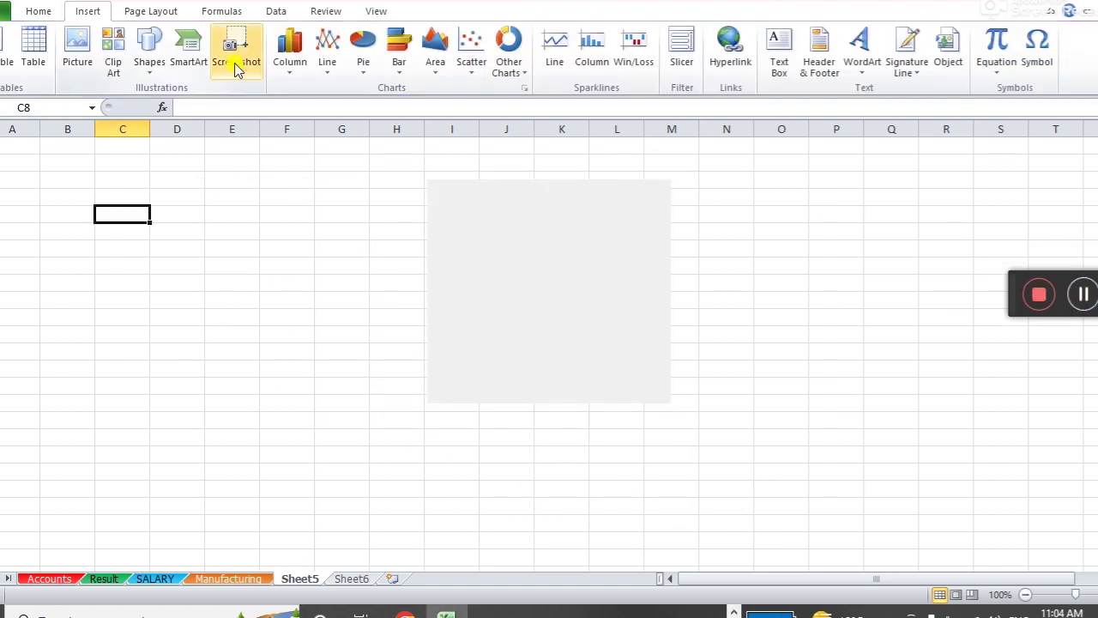
- Minimize Excel, open tiger.jpg from File Explorer, then restore the Excel workbook
{"action": "left_click", "coordinate": [237, 62]}
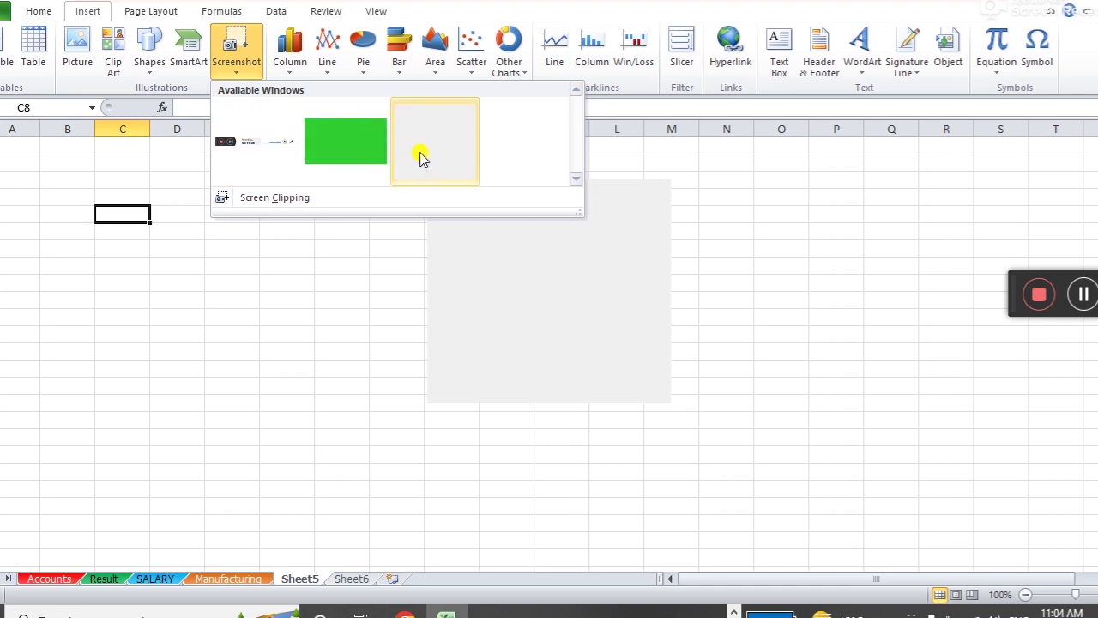
{"action": "left_click", "coordinate": [392, 348]}
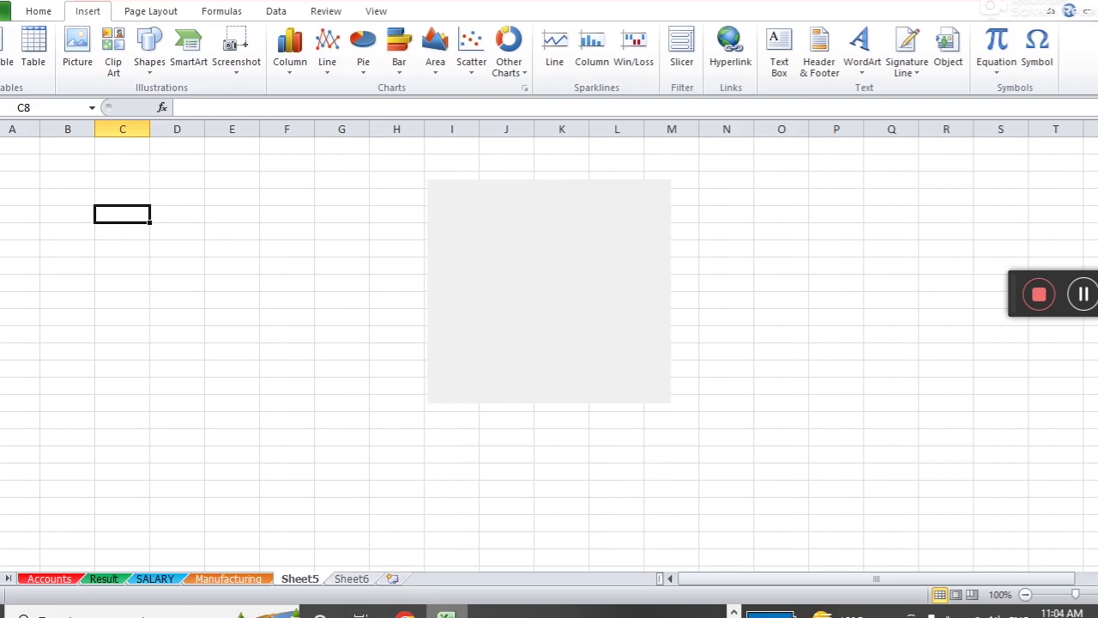
{"action": "left_click", "coordinate": [446, 611]}
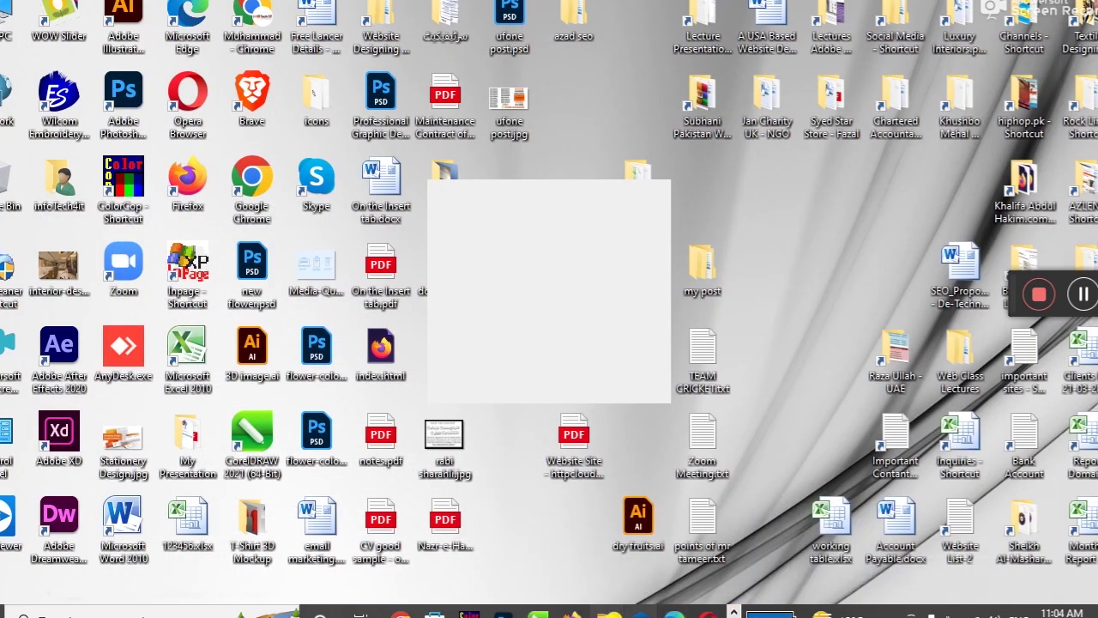
{"action": "key", "text": "super+e"}
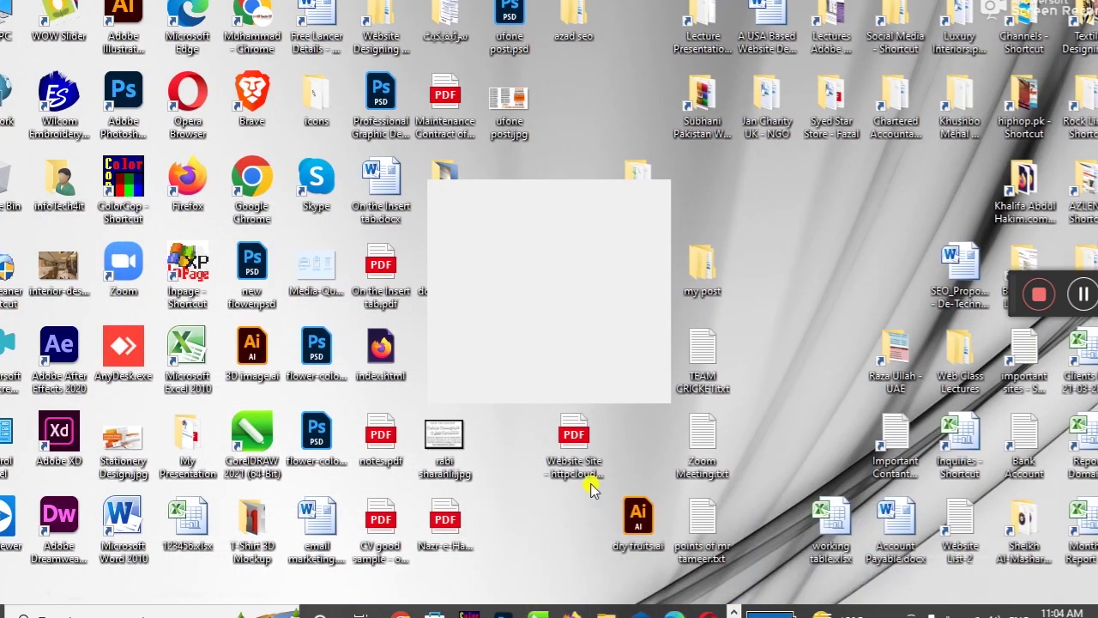
{"action": "left_click", "coordinate": [591, 480]}
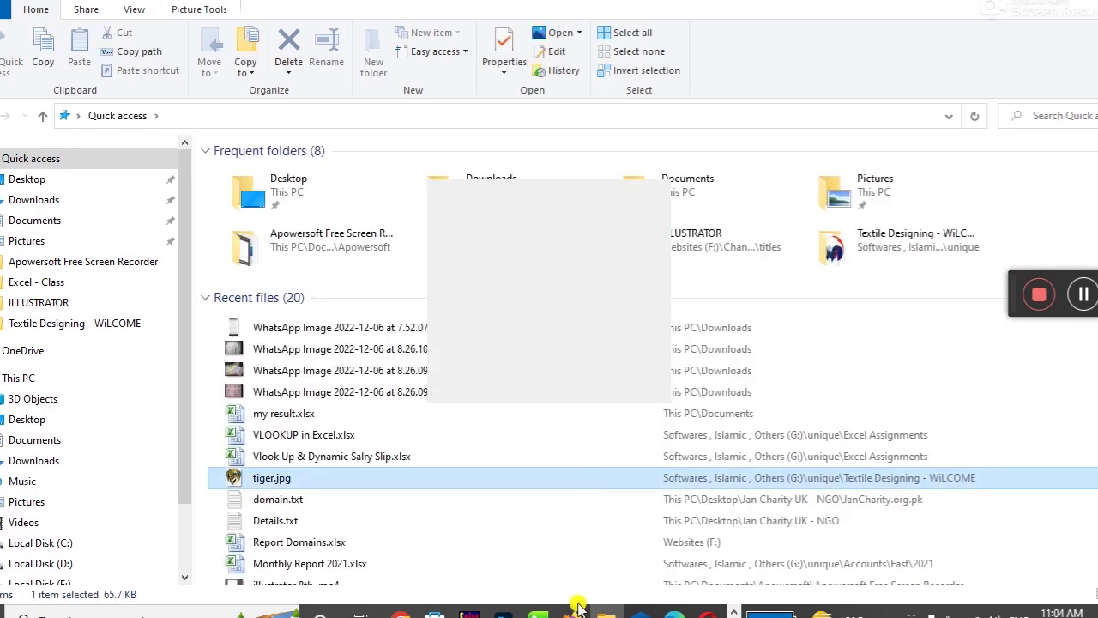
{"action": "key", "text": "Return"}
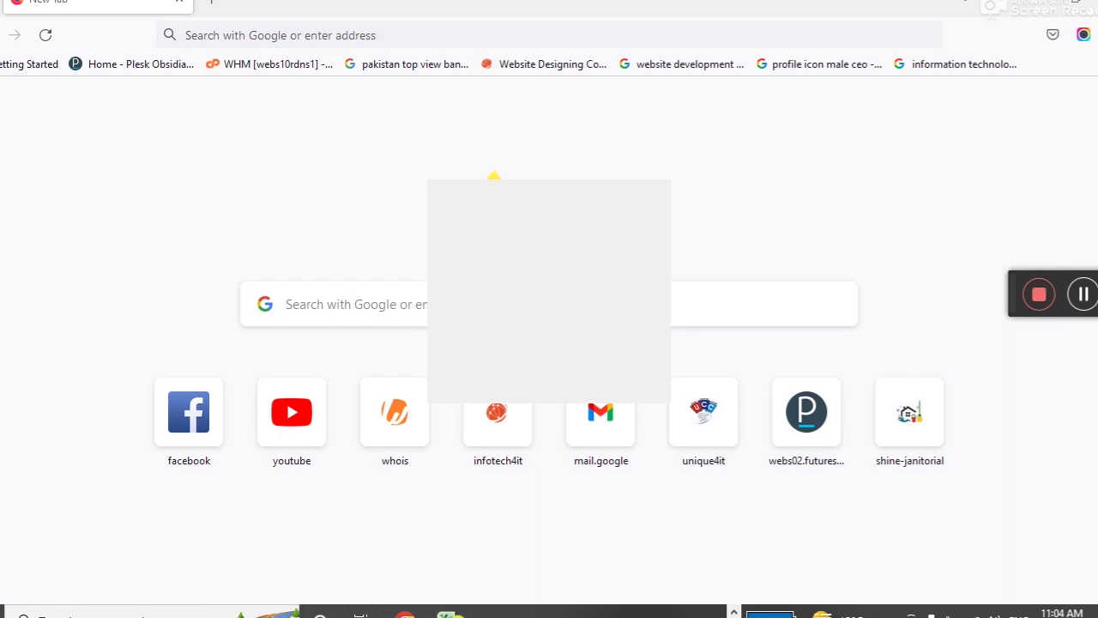
{"action": "left_click", "coordinate": [448, 614]}
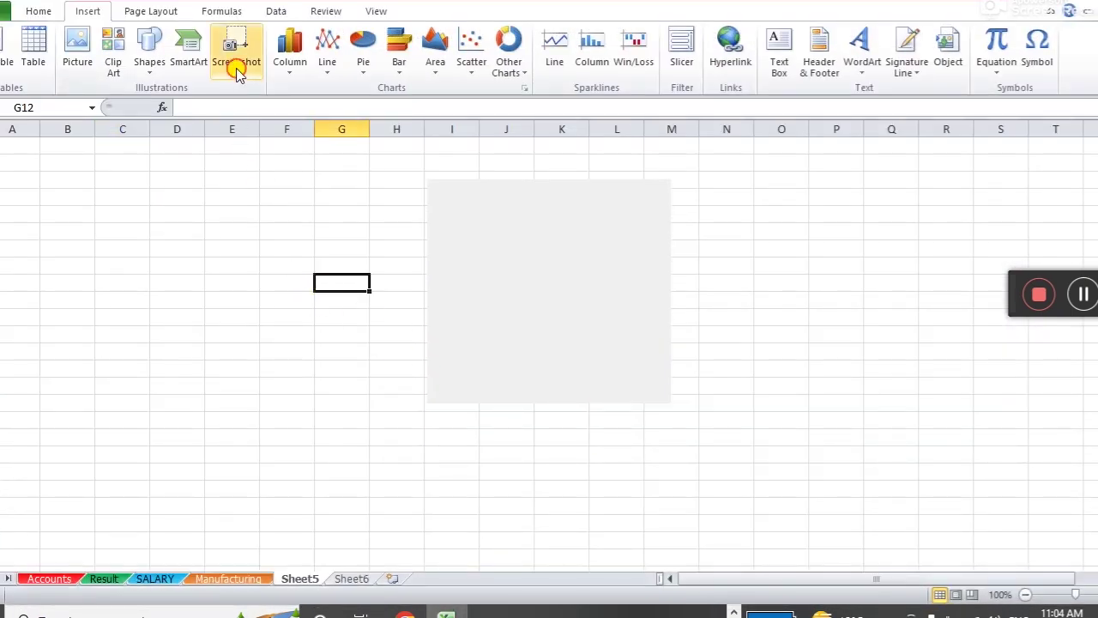
- Insert a screenshot of the File Explorer window, delete it, and switch to the browser
{"action": "left_click", "coordinate": [239, 76]}
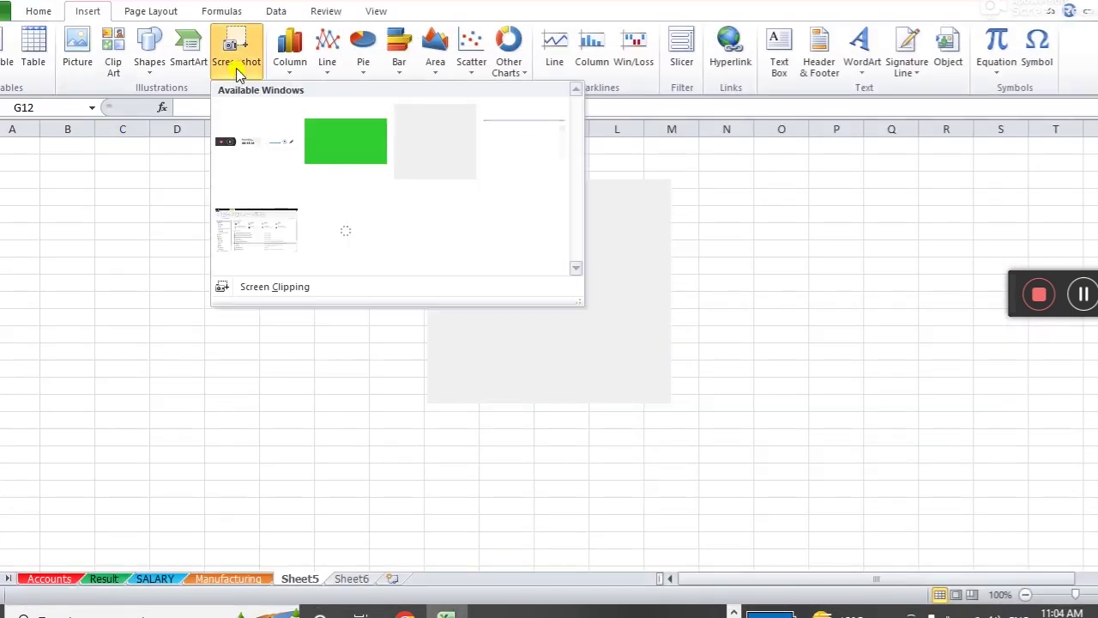
{"action": "left_click", "coordinate": [277, 221]}
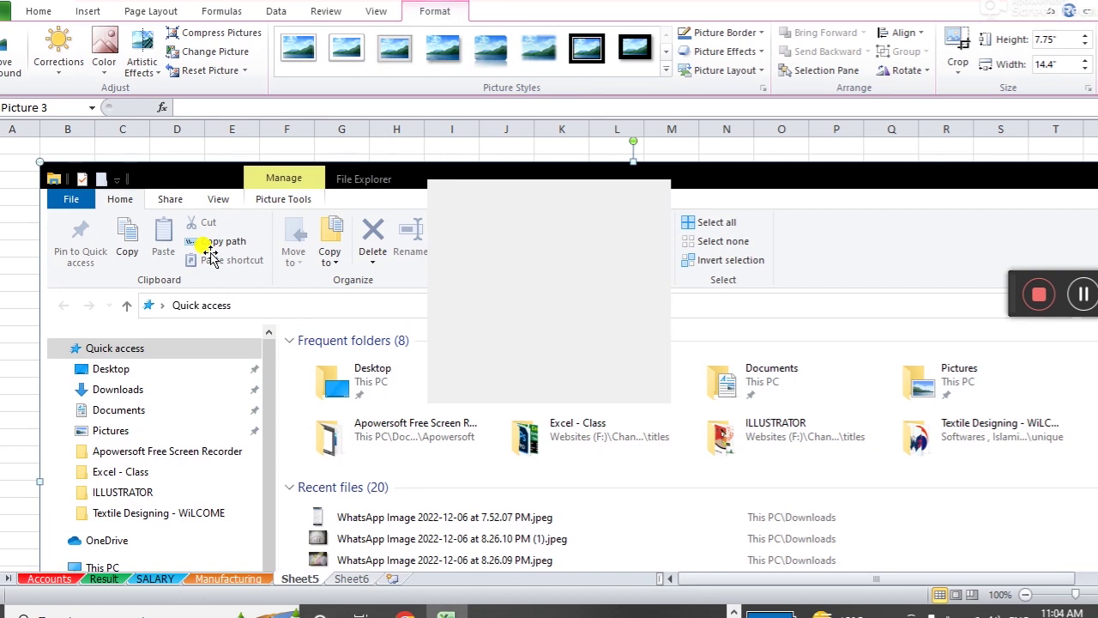
{"action": "key", "text": "Delete"}
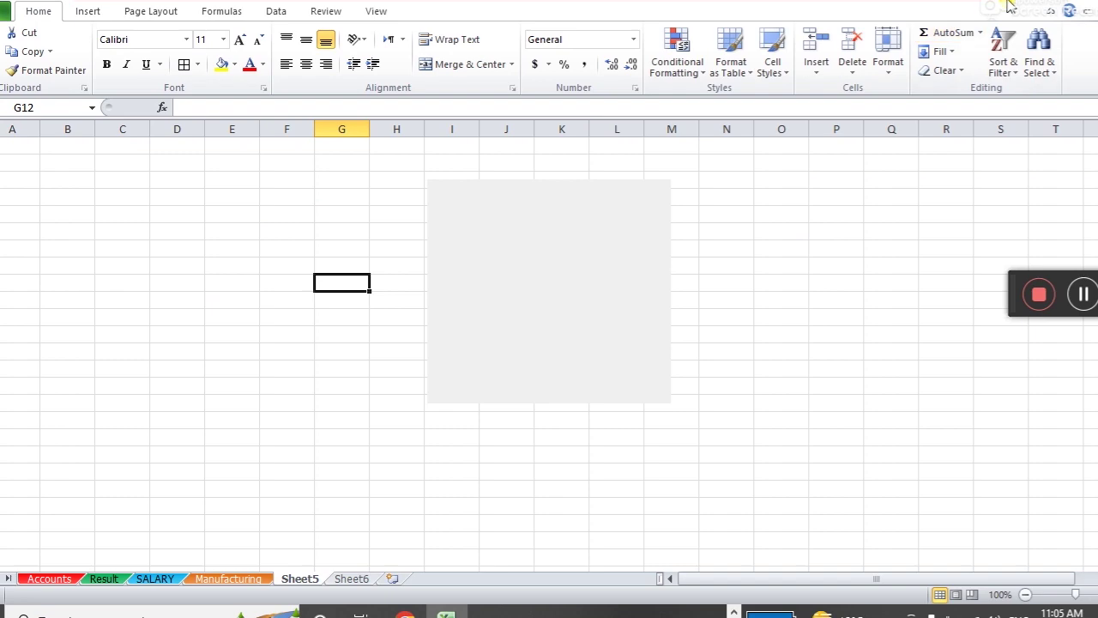
{"action": "left_click", "coordinate": [1035, 3]}
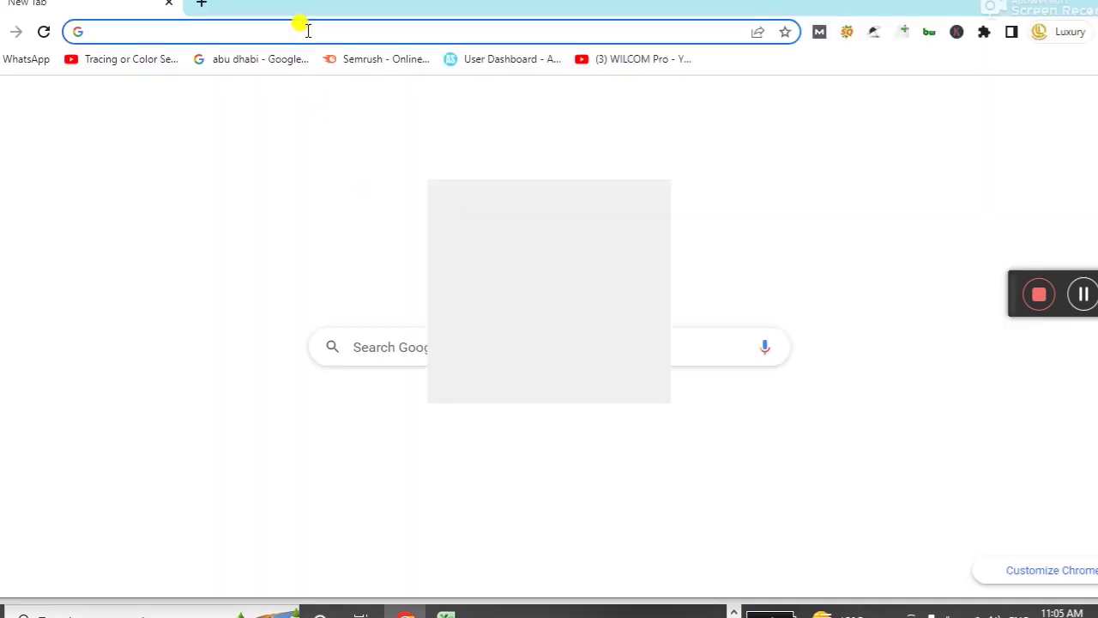
- Open unique4it.com from Chrome's UNIQUE shortcut, then return to Excel and select cell C5
{"action": "left_click", "coordinate": [301, 31]}
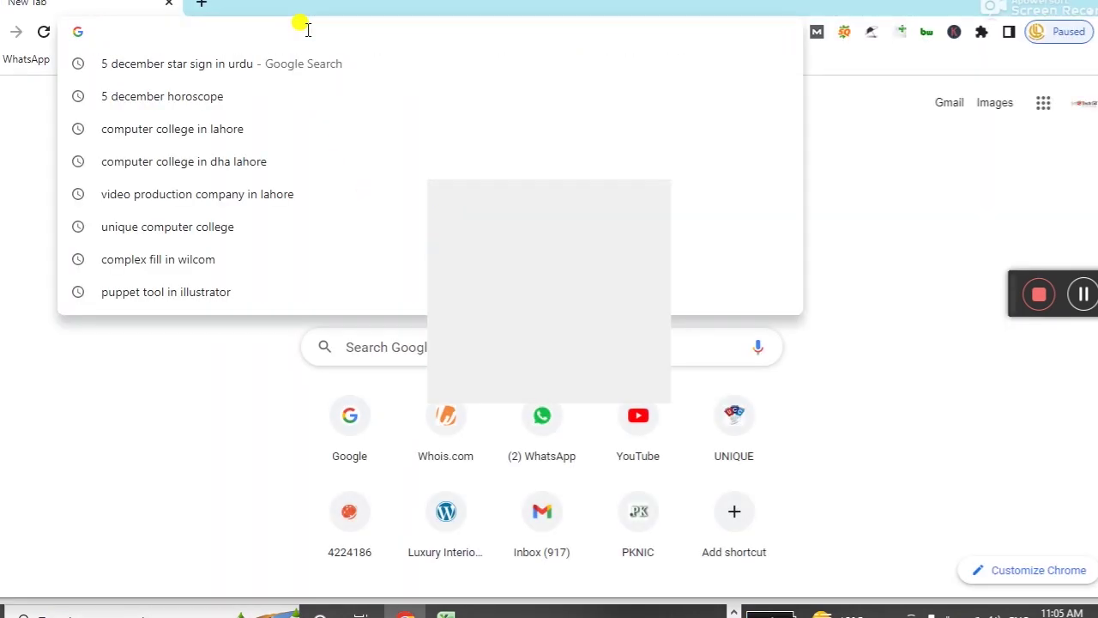
{"action": "left_click", "coordinate": [734, 452]}
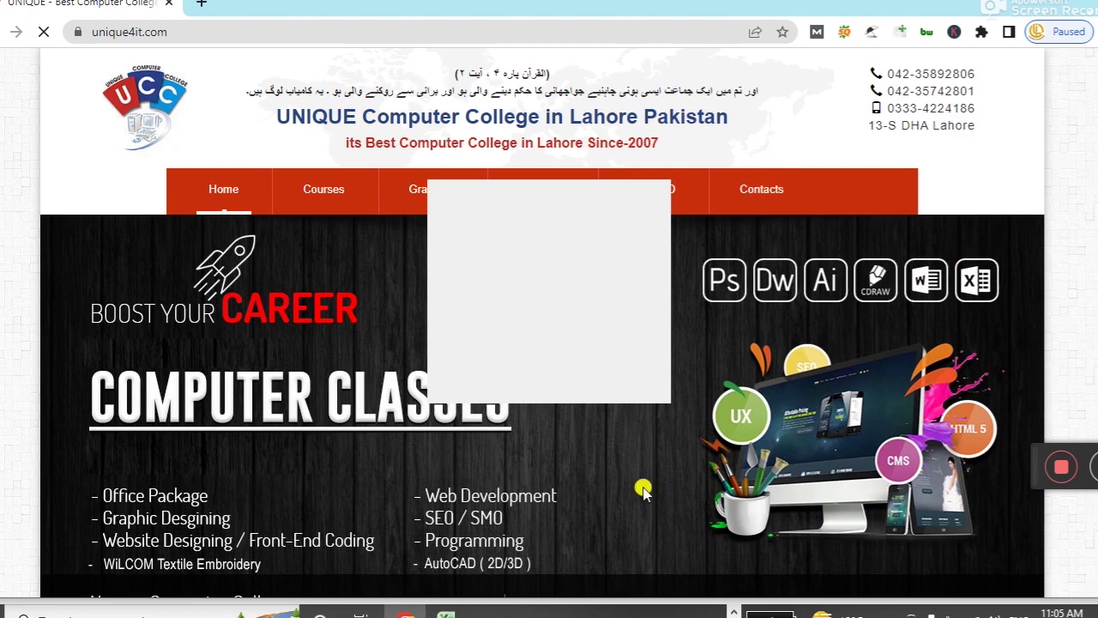
{"action": "left_click", "coordinate": [446, 611]}
{"action": "left_click", "coordinate": [100, 163]}
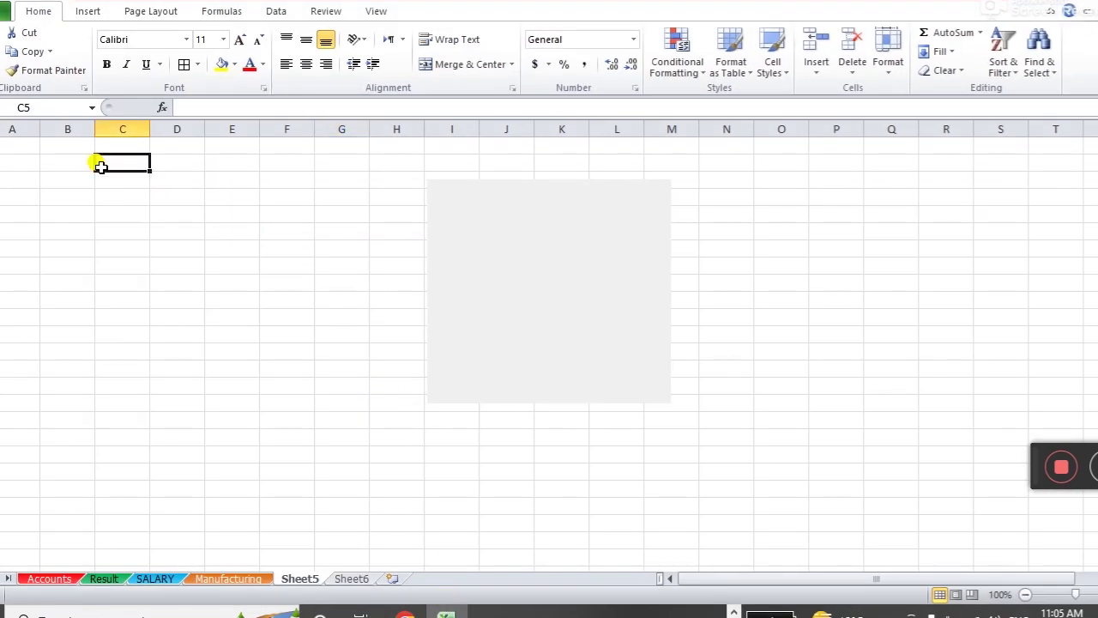
- Paste the captured unique4it.com browser page at C5, delete it, then bring up the Open dialog
{"action": "key", "text": "ctrl+v"}
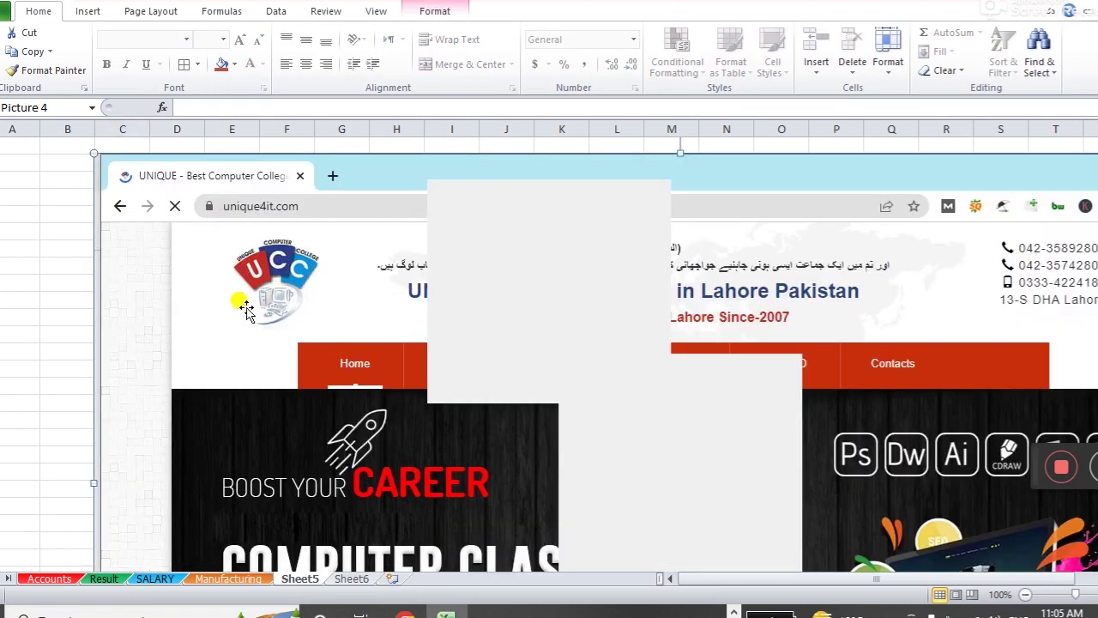
{"action": "key", "text": "Delete"}
{"action": "left_click", "coordinate": [89, 174]}
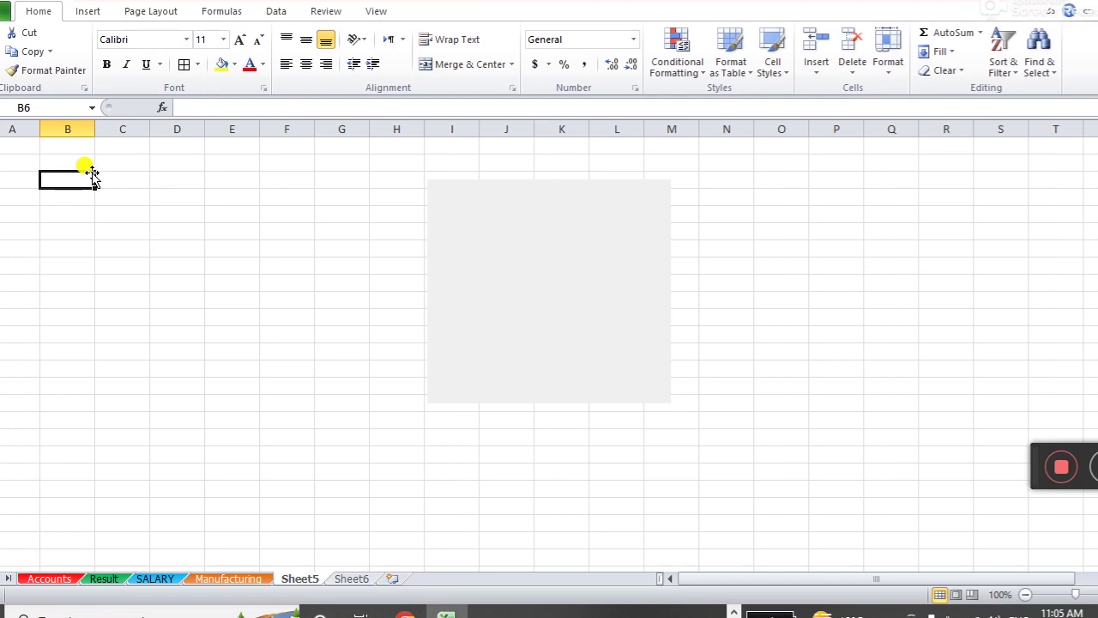
{"action": "key", "text": "ctrl+o"}
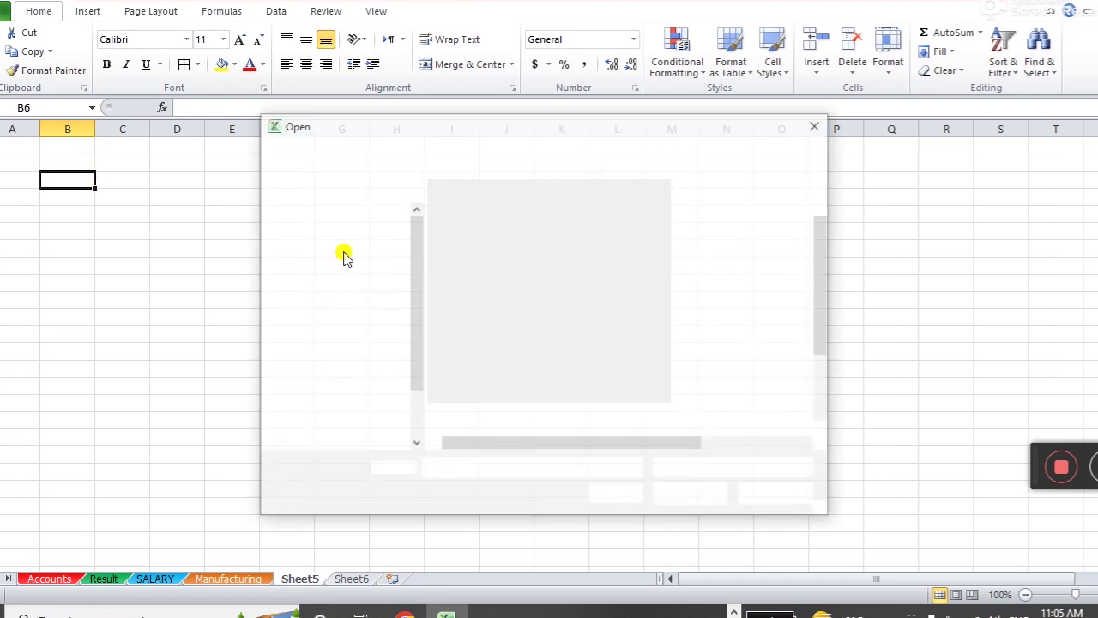
- Move the Open dialog higher on screen, then close it and select cell B7
{"action": "mouse_move", "coordinate": [512, 132]}
{"action": "left_mouse_down"}
{"action": "mouse_move", "coordinate": [421, 123]}
{"action": "mouse_move", "coordinate": [571, 9]}
{"action": "mouse_move", "coordinate": [679, 179]}
{"action": "mouse_move", "coordinate": [532, 162]}
{"action": "mouse_move", "coordinate": [532, 59]}
{"action": "mouse_move", "coordinate": [703, 101]}
{"action": "mouse_move", "coordinate": [571, 174]}
{"action": "mouse_move", "coordinate": [502, 26]}
{"action": "mouse_move", "coordinate": [614, 68]}
{"action": "mouse_move", "coordinate": [581, 122]}
{"action": "mouse_move", "coordinate": [475, 103]}
{"action": "mouse_move", "coordinate": [476, 42]}
{"action": "mouse_move", "coordinate": [564, 78]}
{"action": "mouse_move", "coordinate": [488, 106]}
{"action": "mouse_move", "coordinate": [508, 75]}
{"action": "left_mouse_up"}
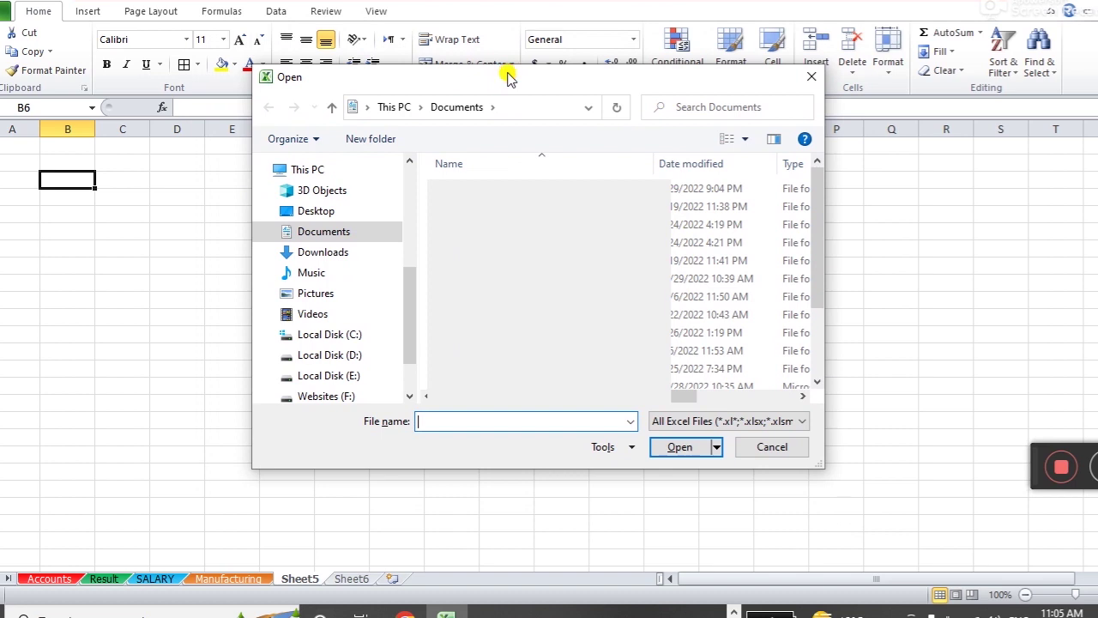
{"action": "left_click", "coordinate": [811, 76]}
{"action": "left_click", "coordinate": [79, 203]}
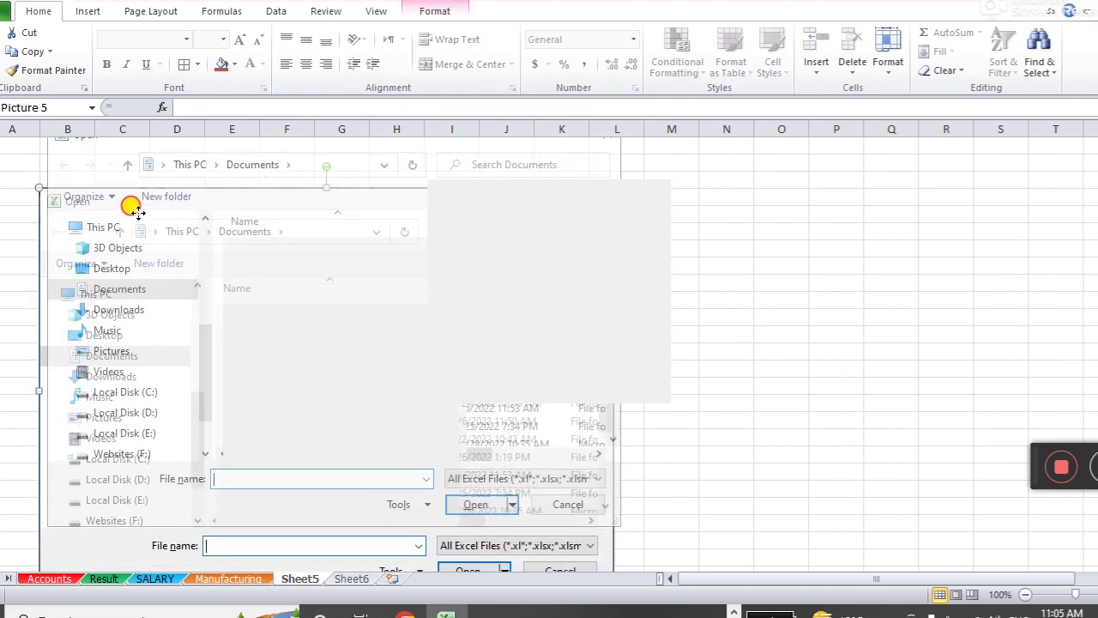
- Shrink the pasted Open-dialog picture and place it along the sheet's left edge
{"action": "left_click_drag", "start_coordinate": [135, 280], "coordinate": [238, 253]}
{"action": "mouse_move", "coordinate": [605, 551]}
{"action": "left_mouse_down"}
{"action": "mouse_move", "coordinate": [296, 320]}
{"action": "mouse_move", "coordinate": [711, 340]}
{"action": "mouse_move", "coordinate": [844, 322]}
{"action": "left_mouse_up"}
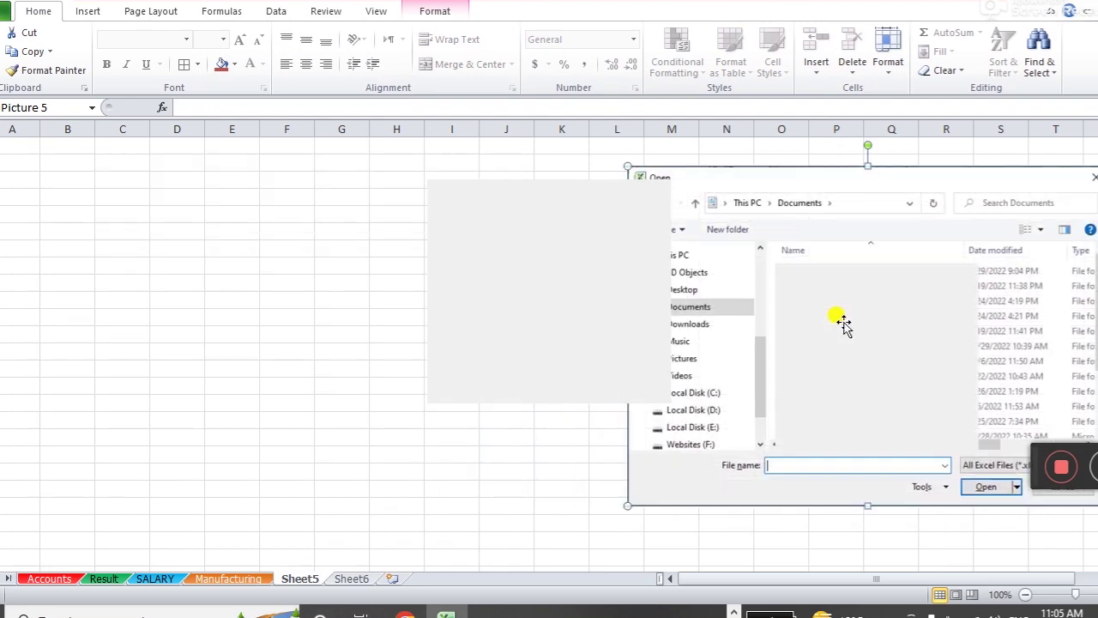
{"action": "left_click_drag", "start_coordinate": [844, 323], "coordinate": [219, 314]}
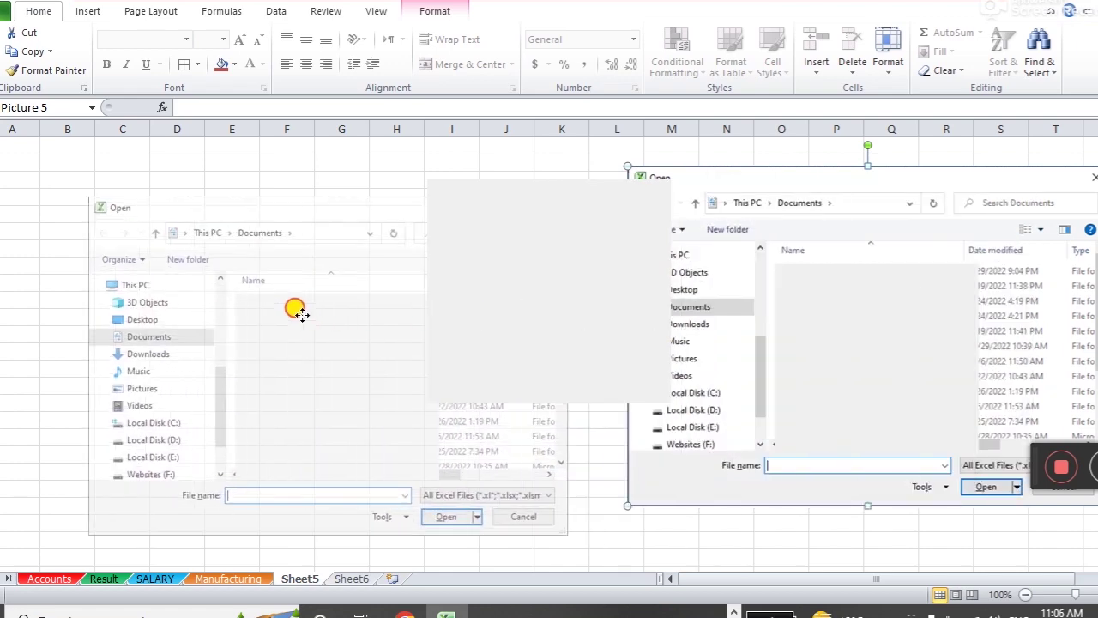